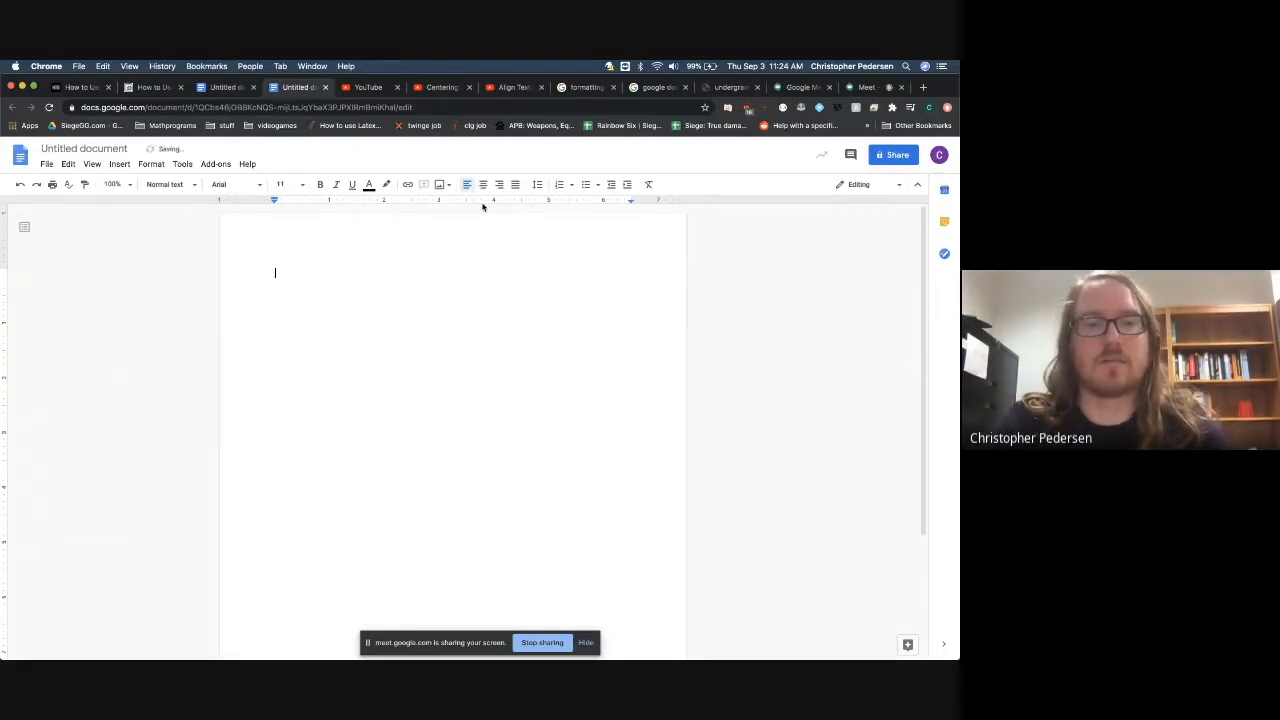
pyautogui.write('LaTeC')
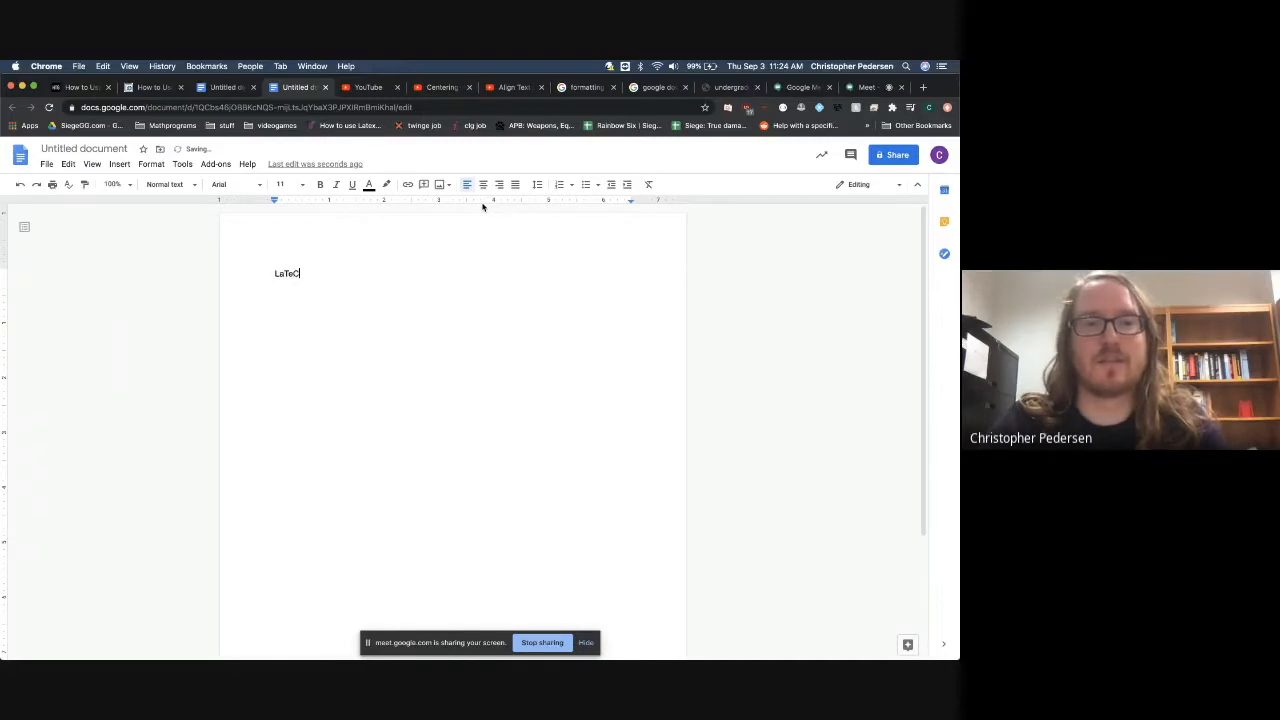
pyautogui.press('BackSpace')
pyautogui.write('X')
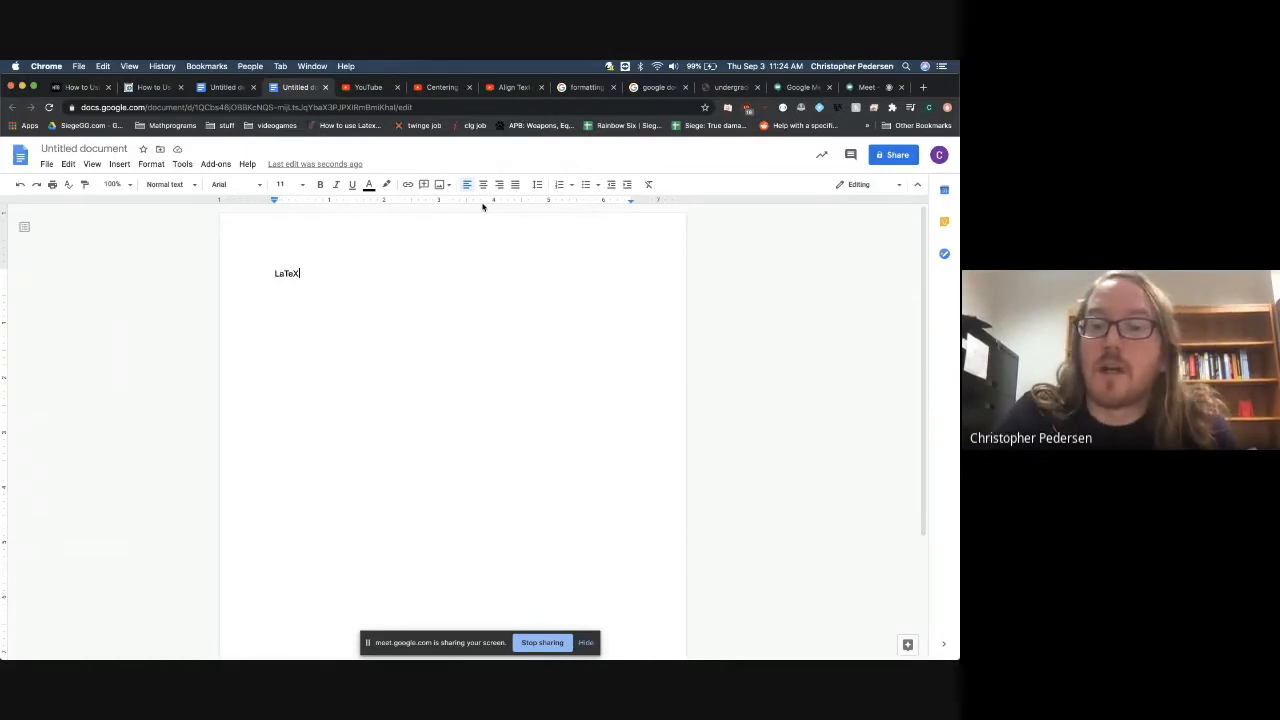
pyautogui.press('BackSpace')
pyautogui.press('BackSpace')
pyautogui.press('BackSpace')
pyautogui.press('BackSpace')
pyautogui.press('BackSpace')
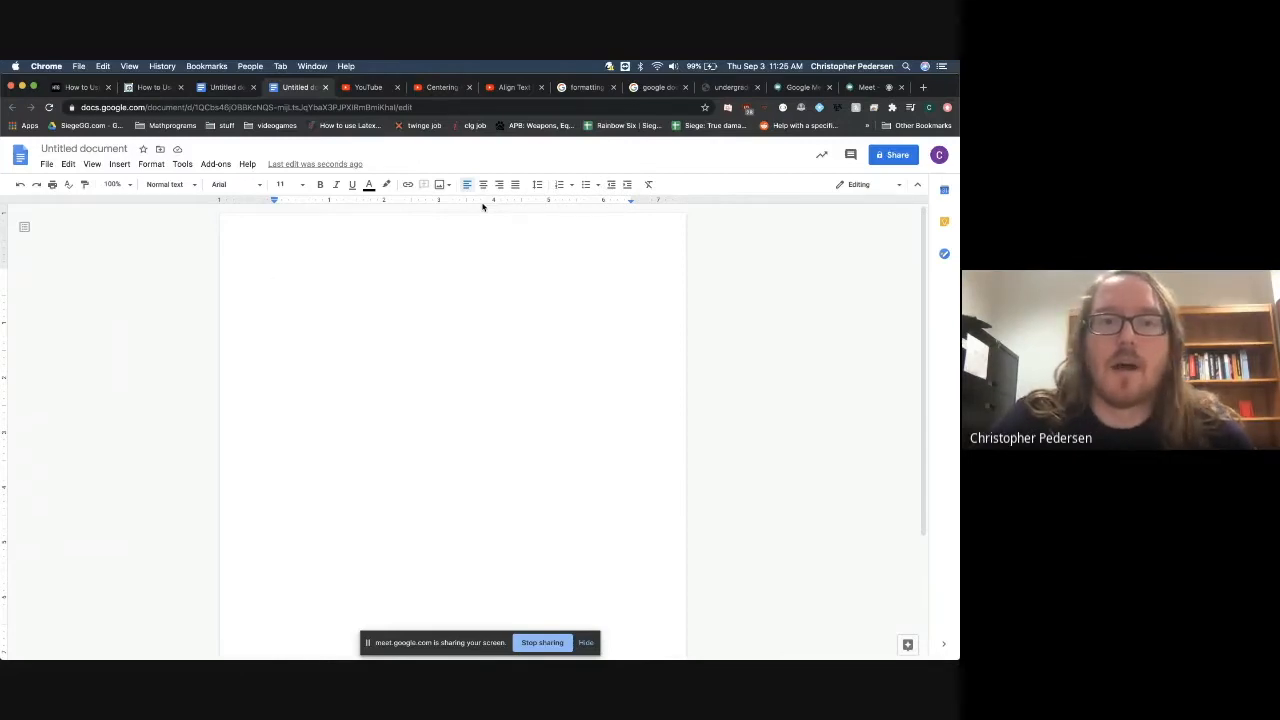
# Step: Add the centered title "Lab 1: Measurement of g etc." at font size 18 on the first line
pyautogui.click(484, 186)
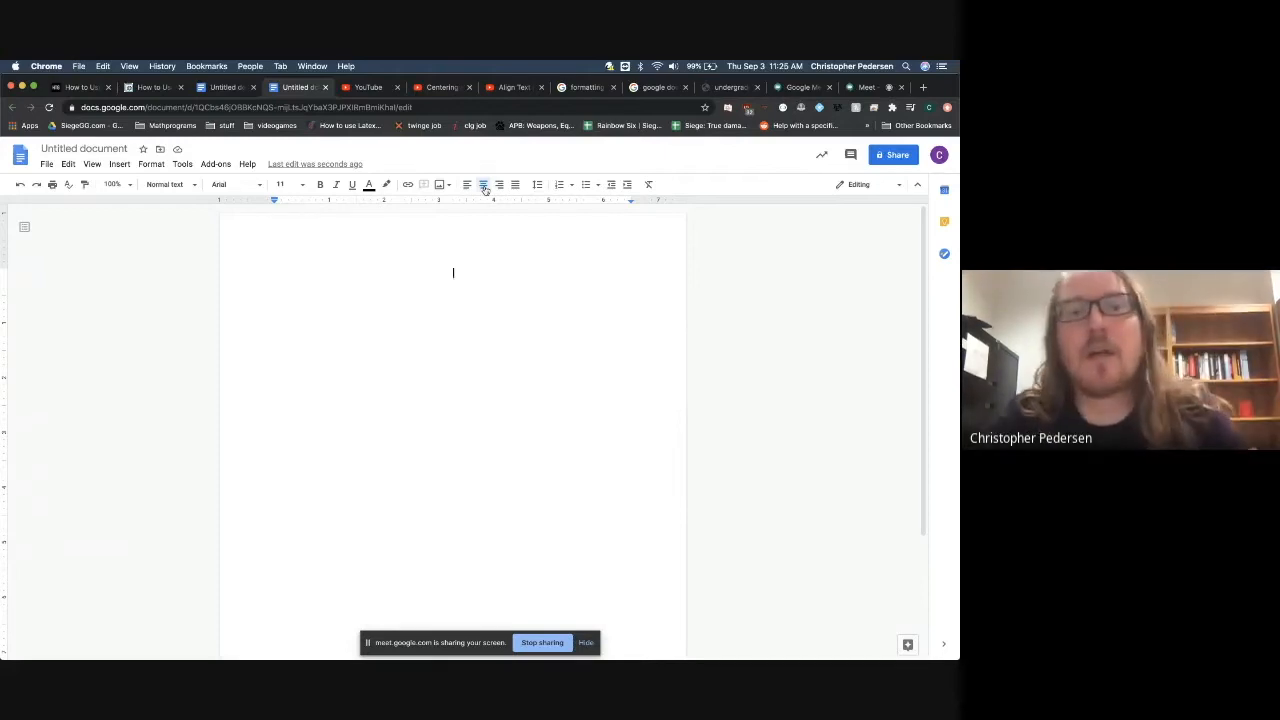
pyautogui.click(300, 185)
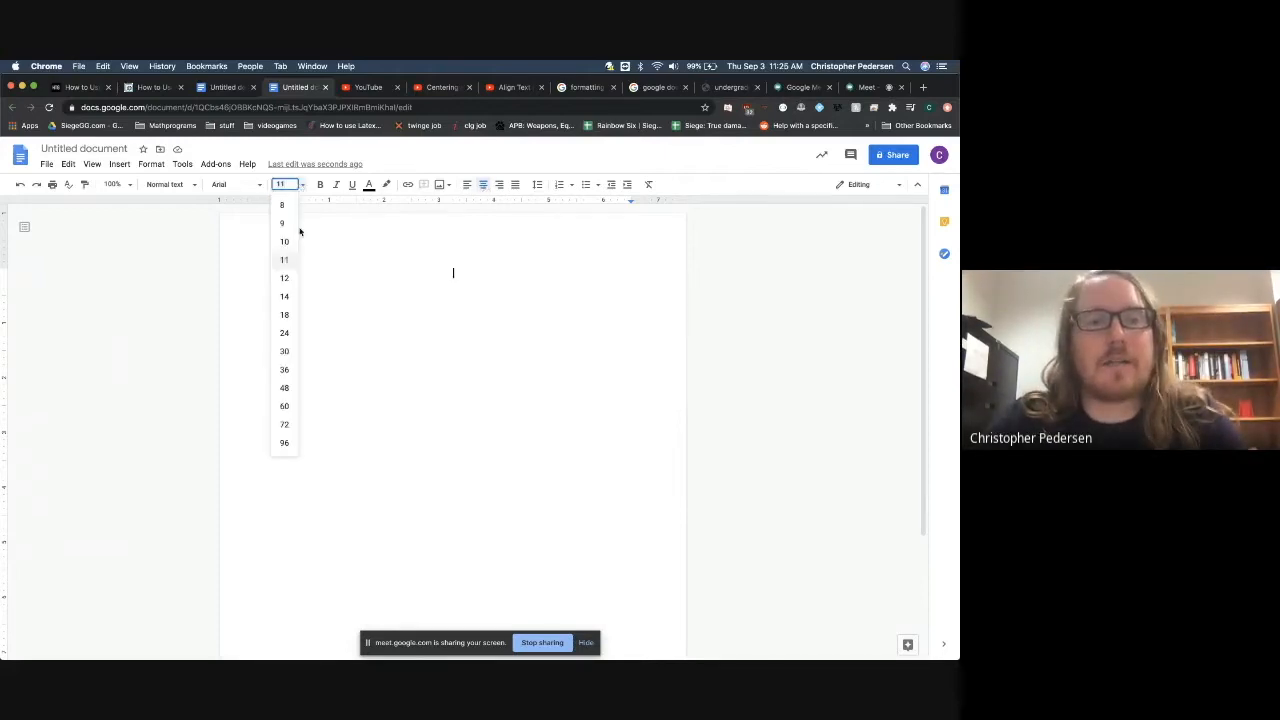
pyautogui.click(285, 315)
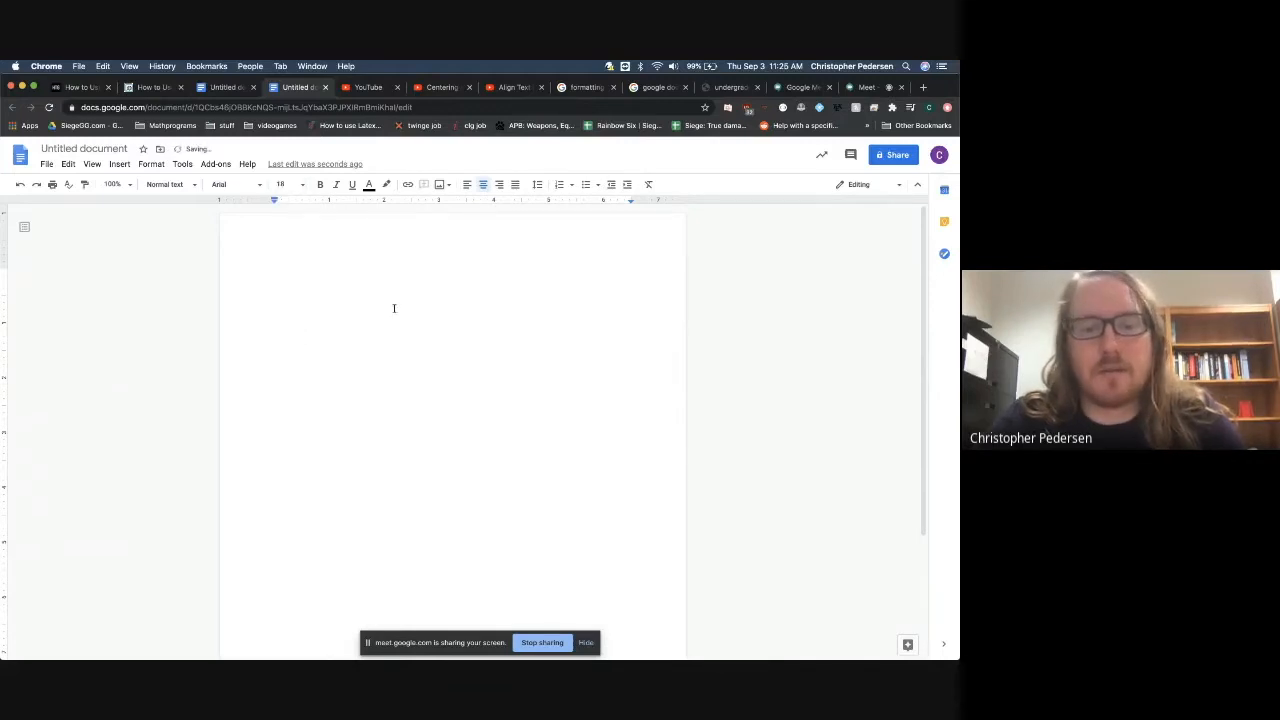
pyautogui.write('Lab')
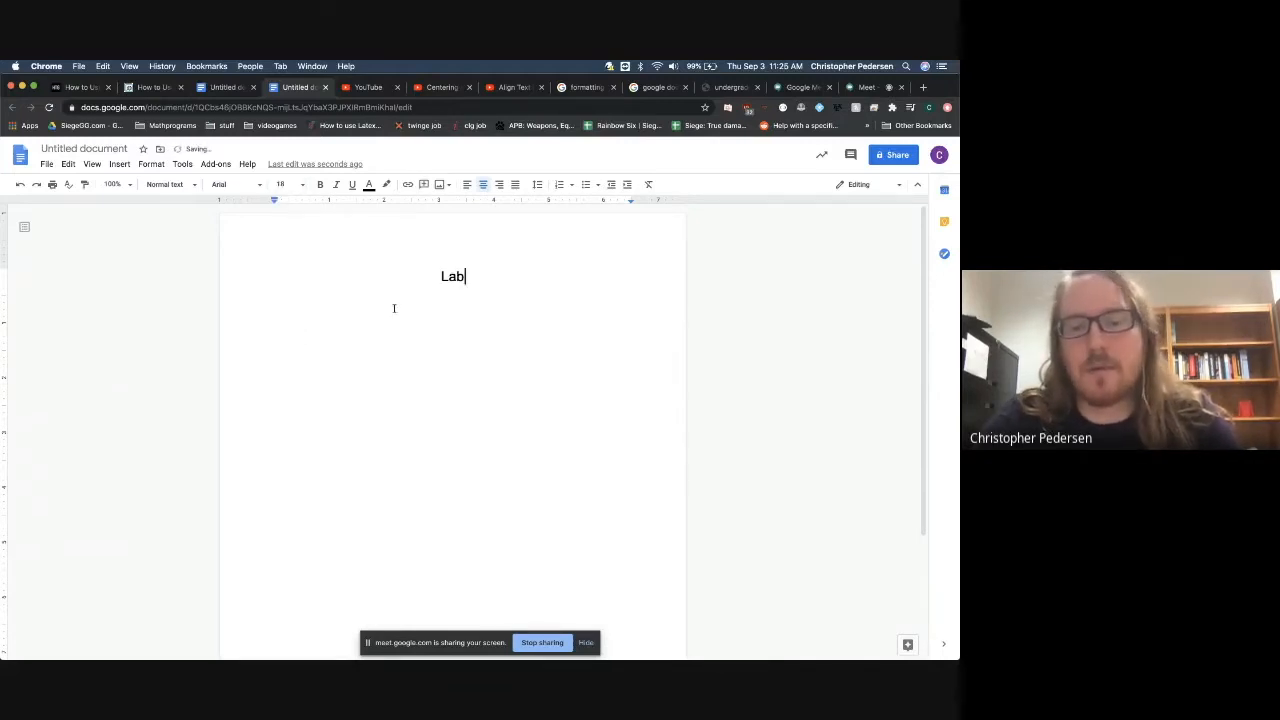
pyautogui.write(' 1: ')
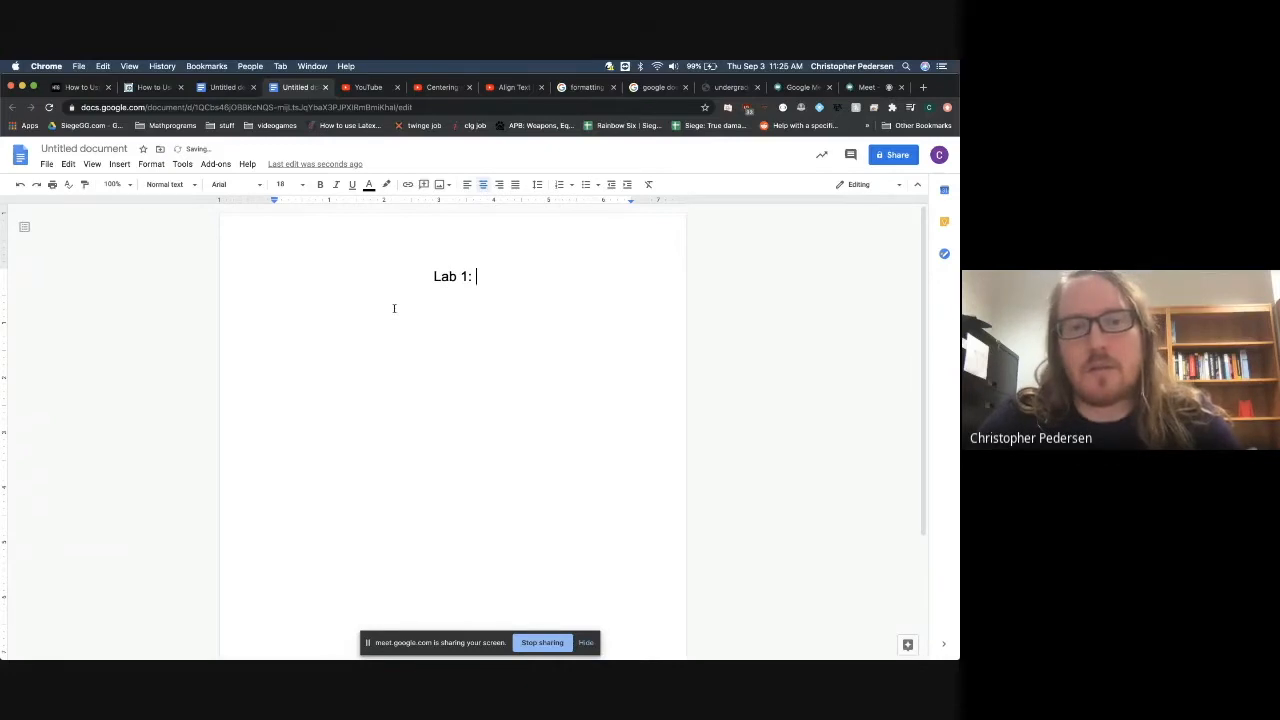
pyautogui.write('Measu')
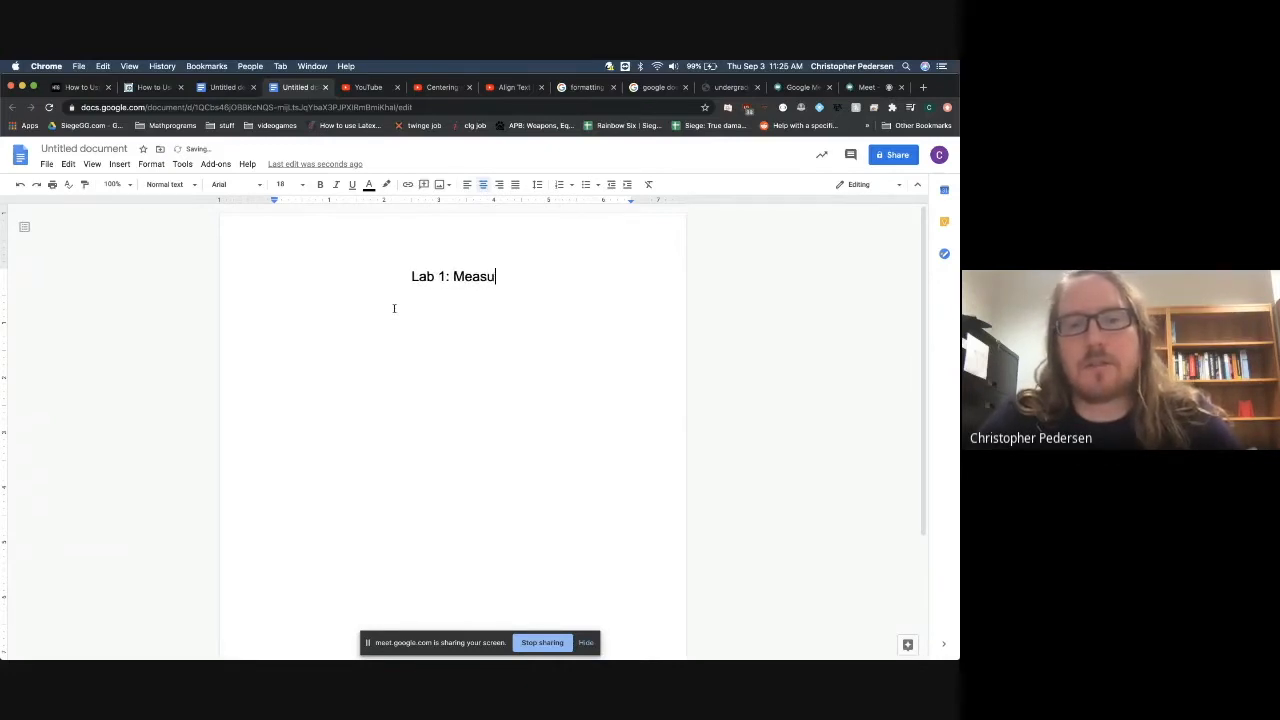
pyautogui.write('rement of ')
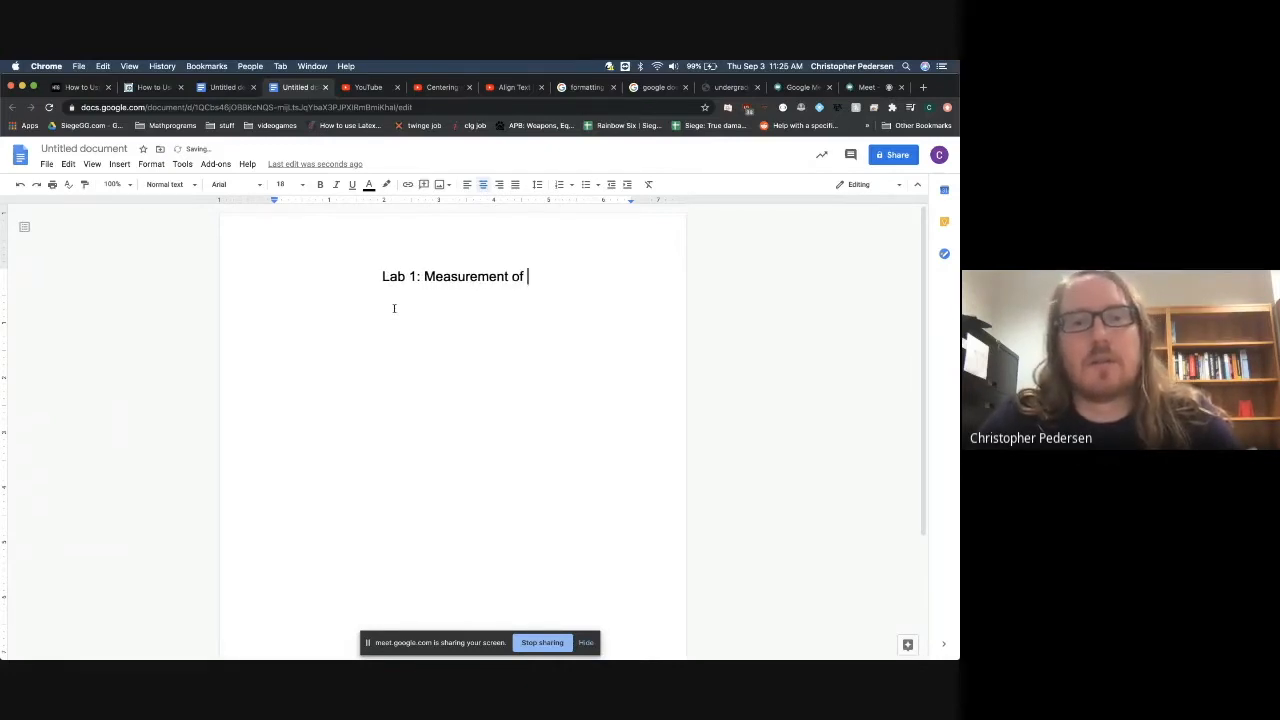
pyautogui.write('g and')
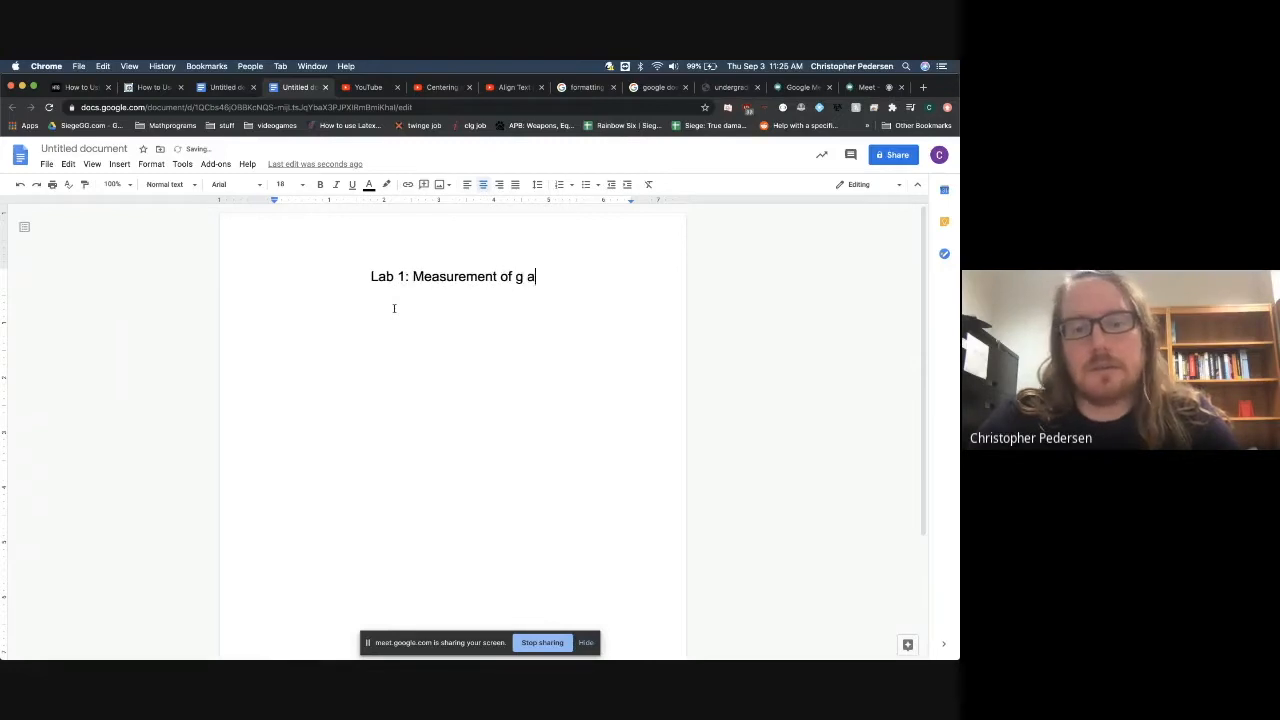
pyautogui.press('BackSpace')
pyautogui.press('BackSpace')
pyautogui.press('BackSpace')
pyautogui.press('BackSpace')
pyautogui.press('BackSpace')
pyautogui.write('etc.')
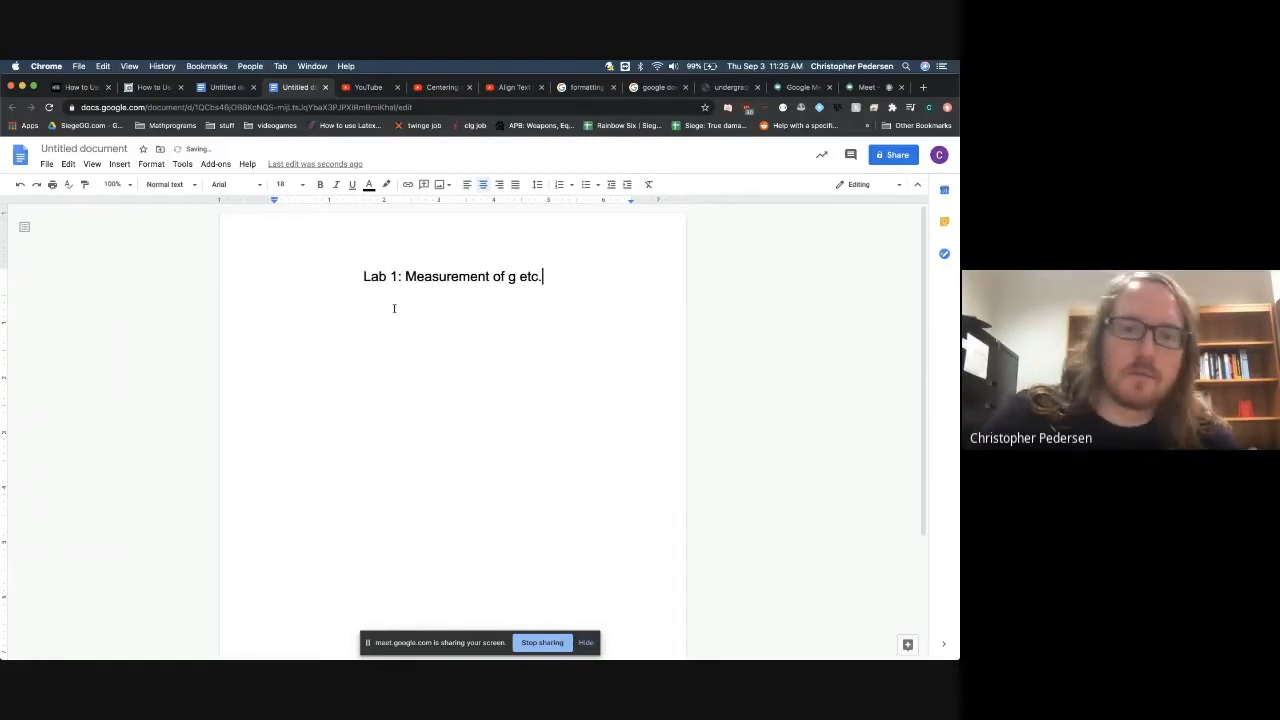
pyautogui.press('Return')
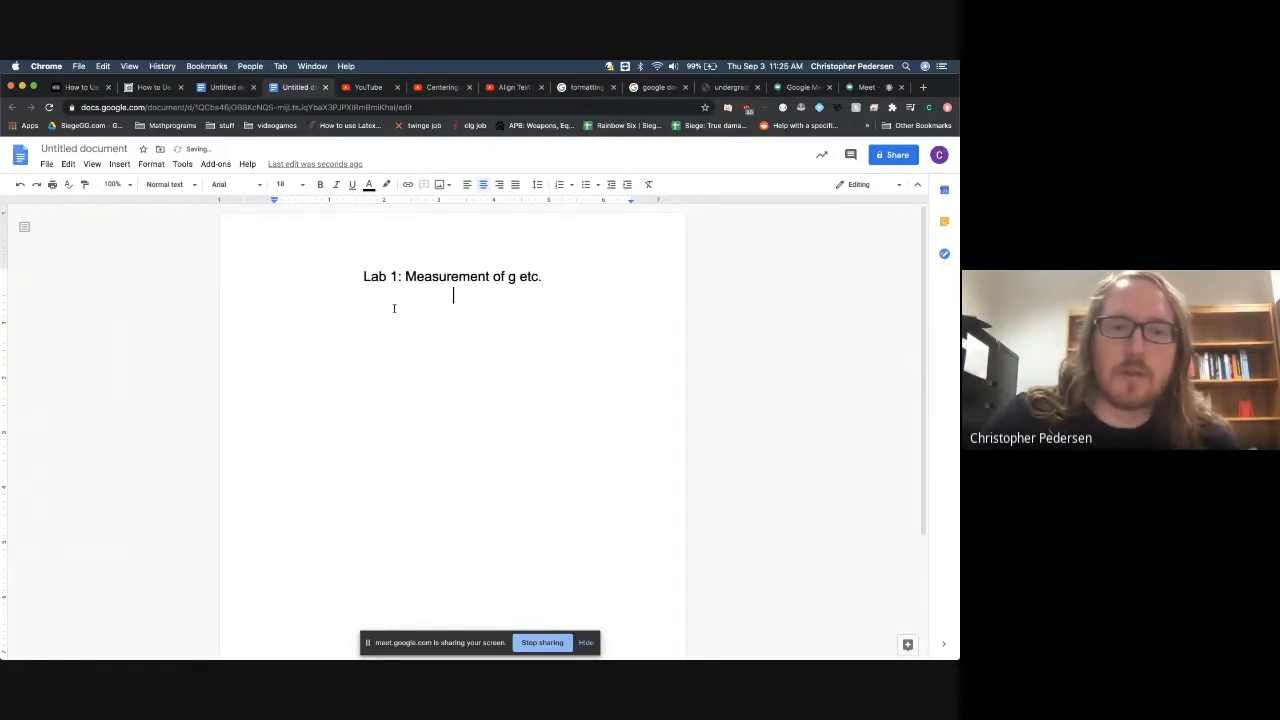
# Step: Enter the author's full name and the date 9/3/2020 on separate centered lines at font size 12 below the title, followed by a blank line
pyautogui.click(298, 185)
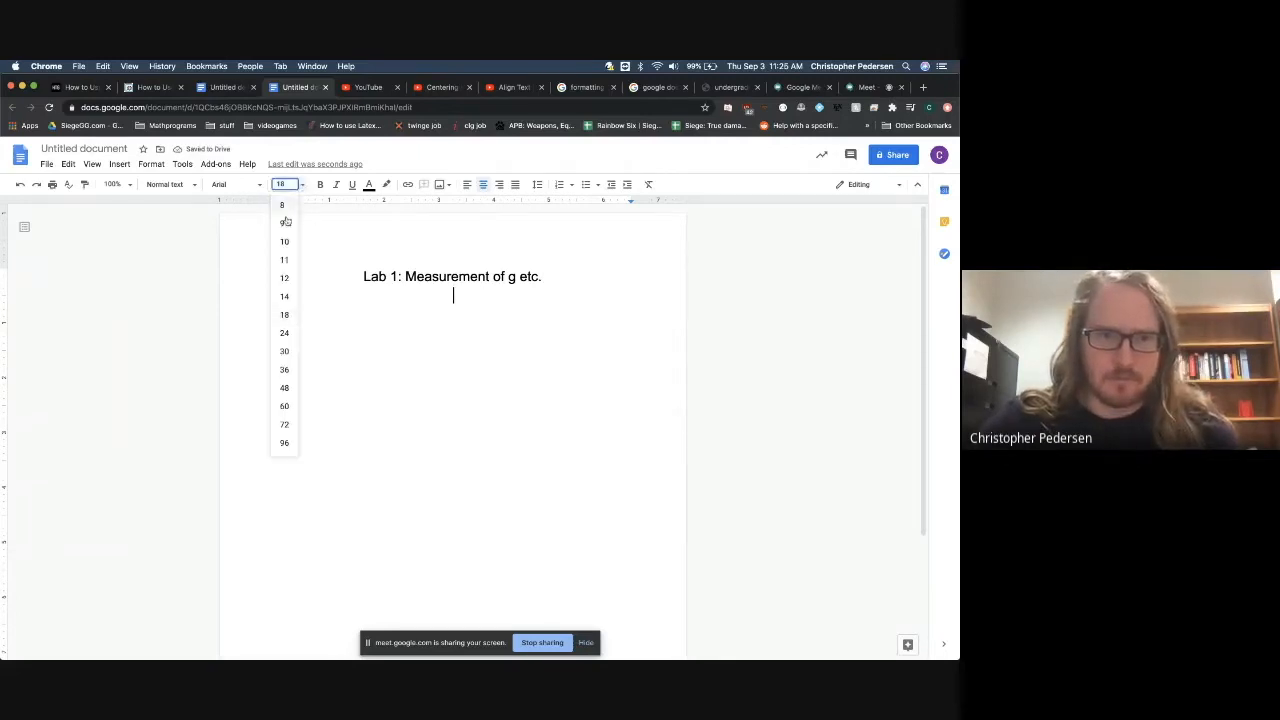
pyautogui.click(284, 278)
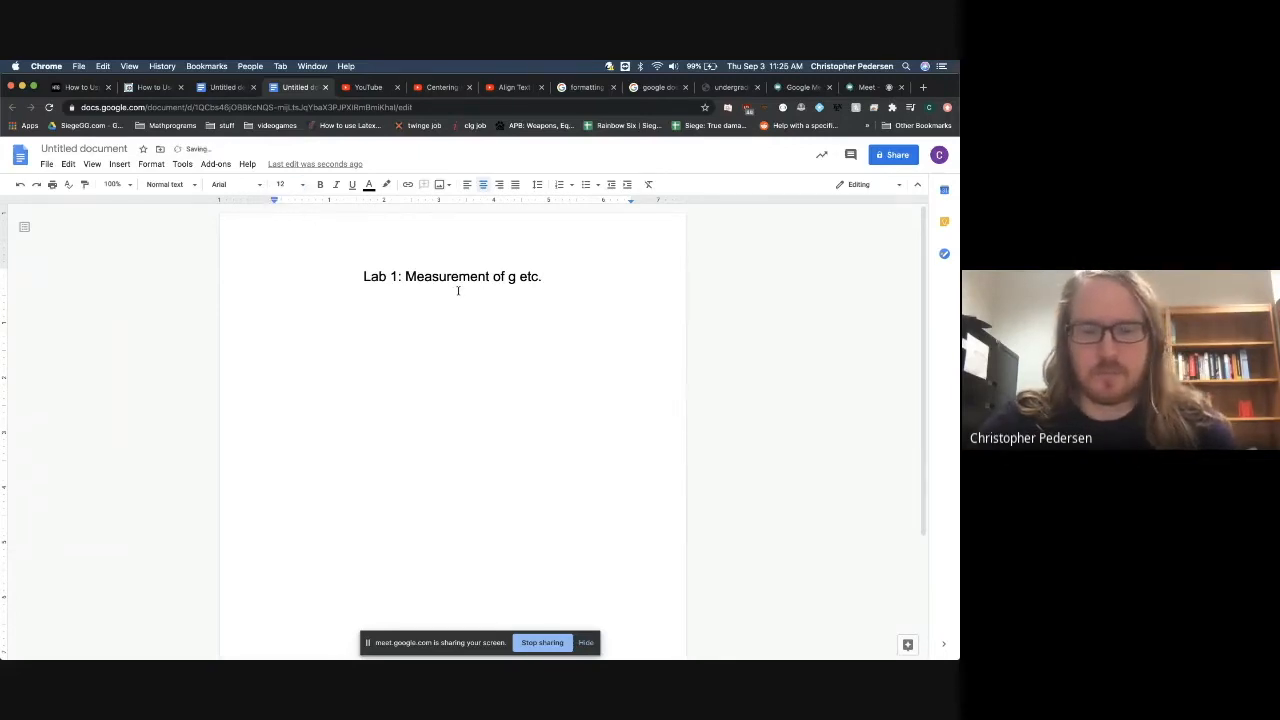
pyautogui.write('Chris P')
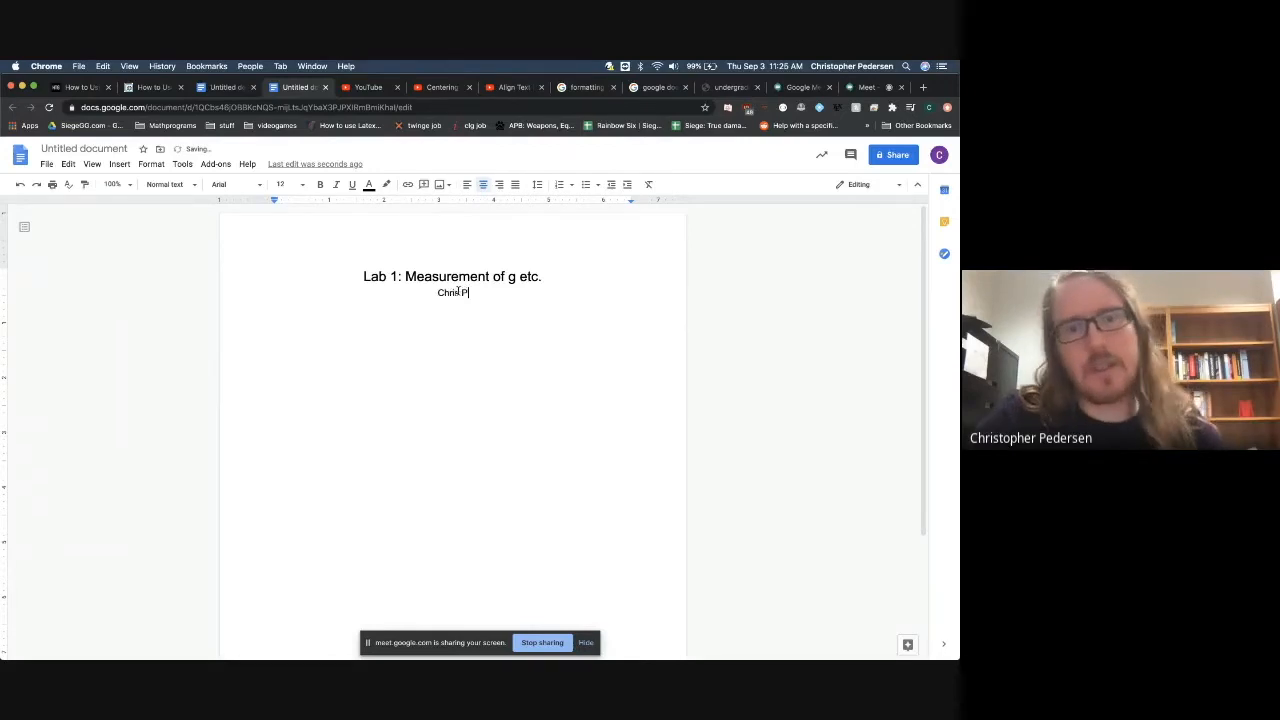
pyautogui.write('edersen')
pyautogui.press('Return')
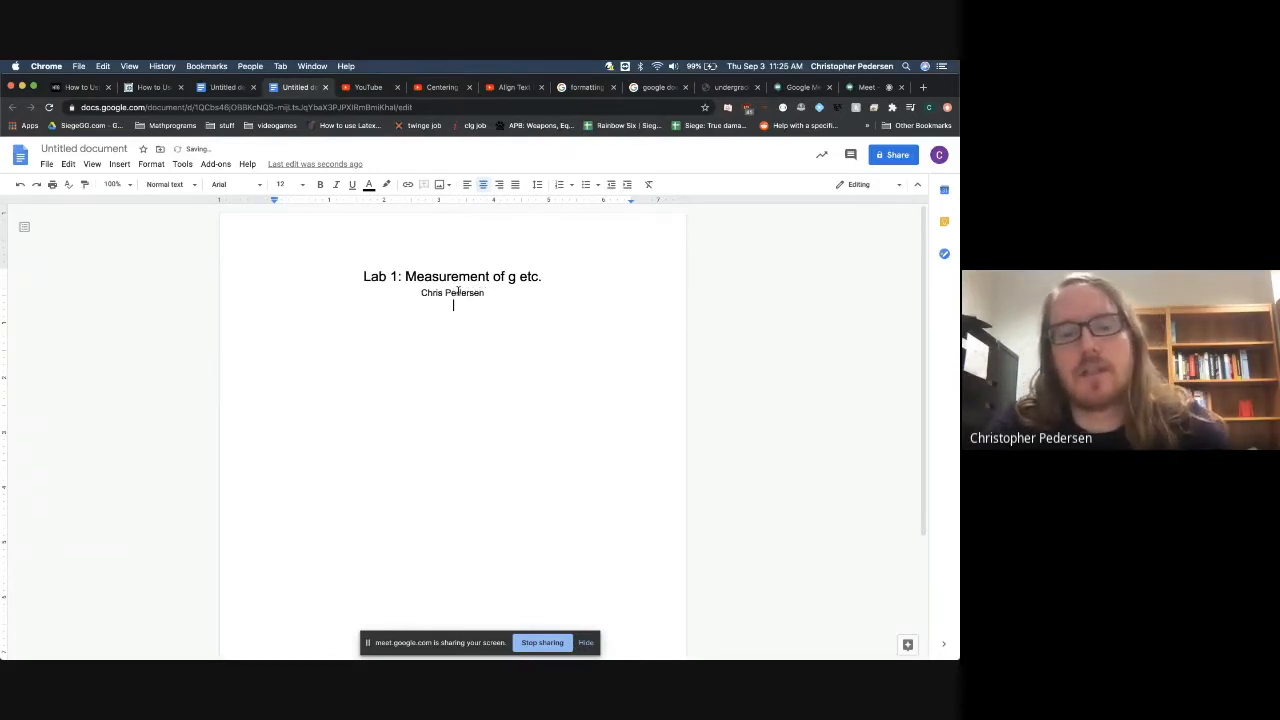
pyautogui.write('9/3/2020')
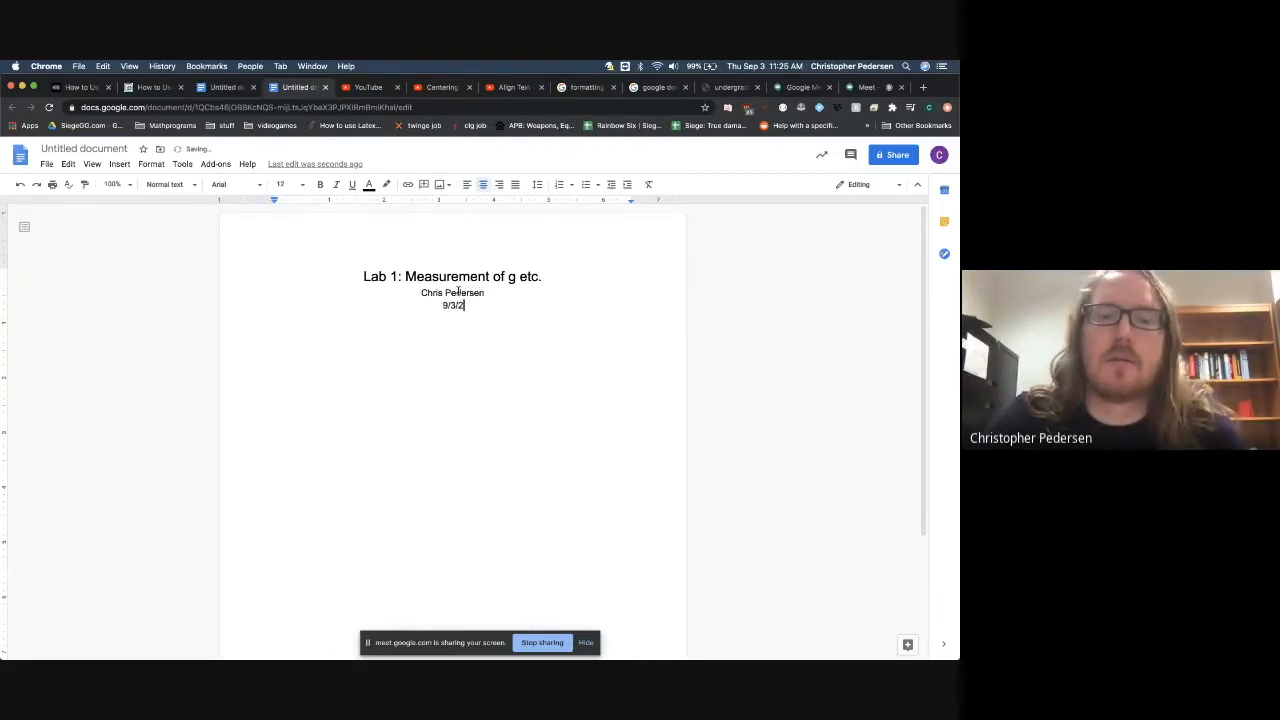
pyautogui.press('Return')
pyautogui.press('Return')
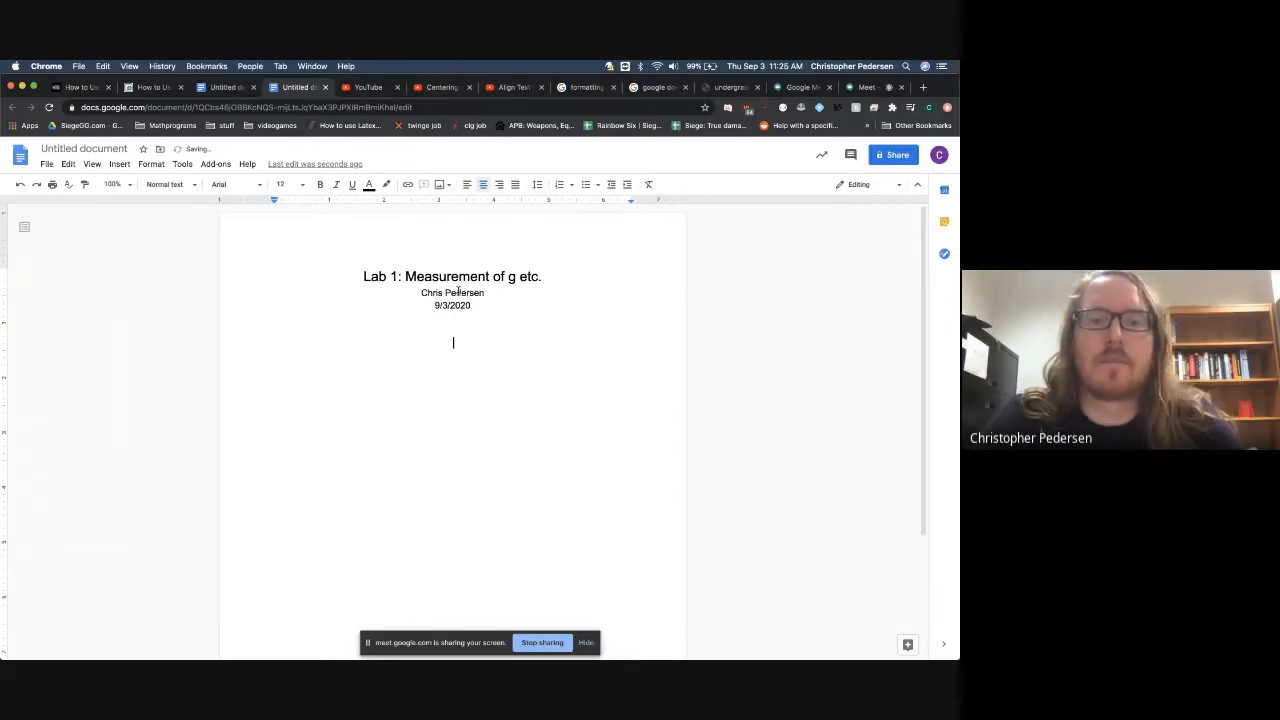
# Step: Add a left-aligned "Introduction" heading at font size 18 below the title block
pyautogui.press('super+shift+l')
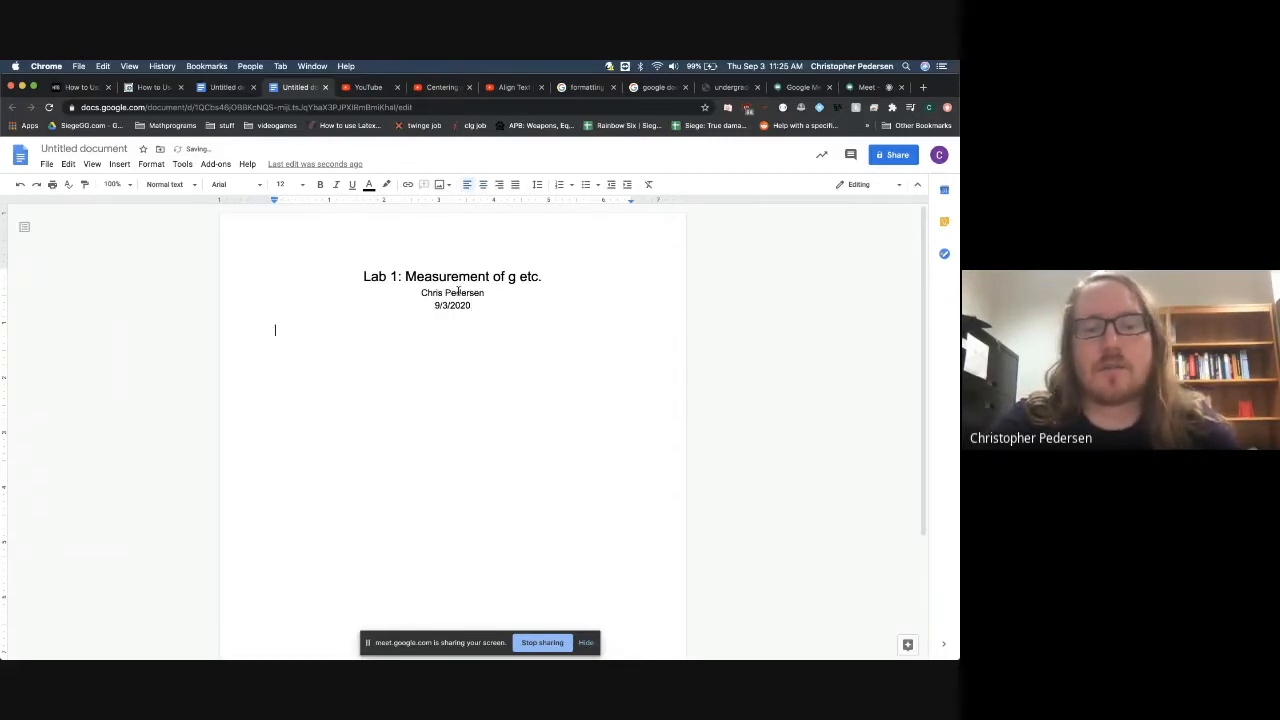
pyautogui.click(301, 185)
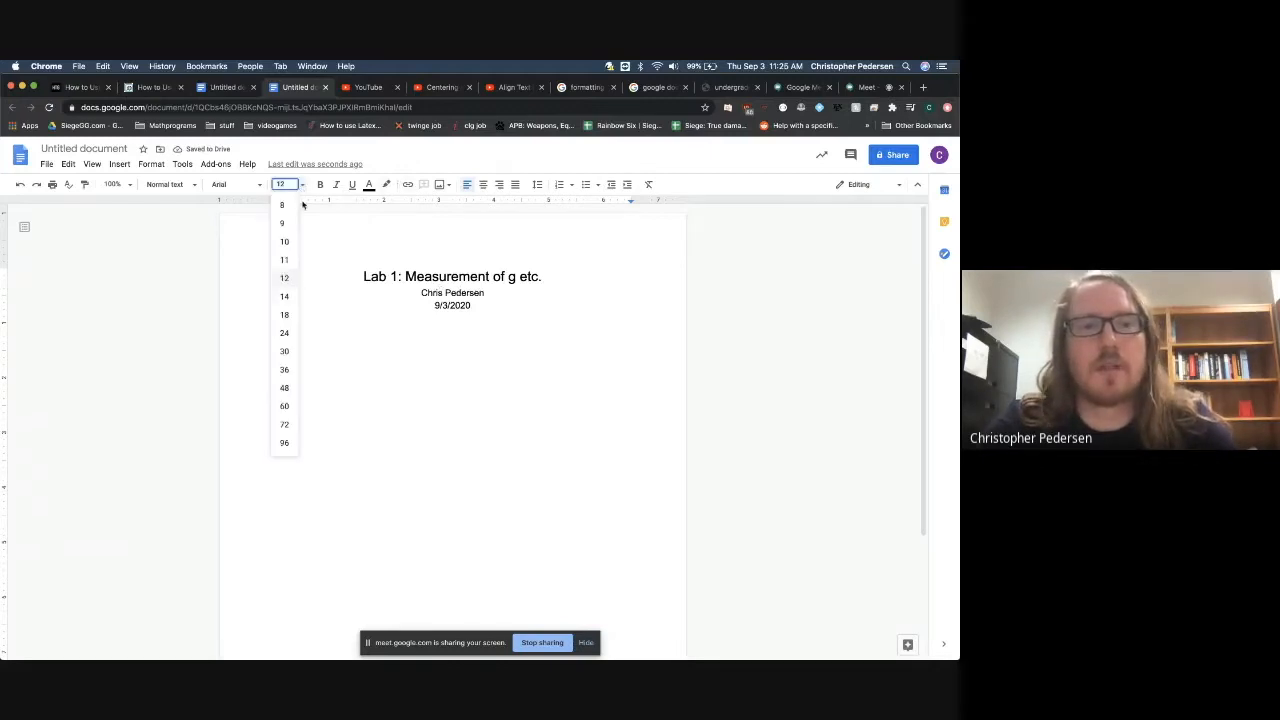
pyautogui.click(284, 315)
pyautogui.write('In')
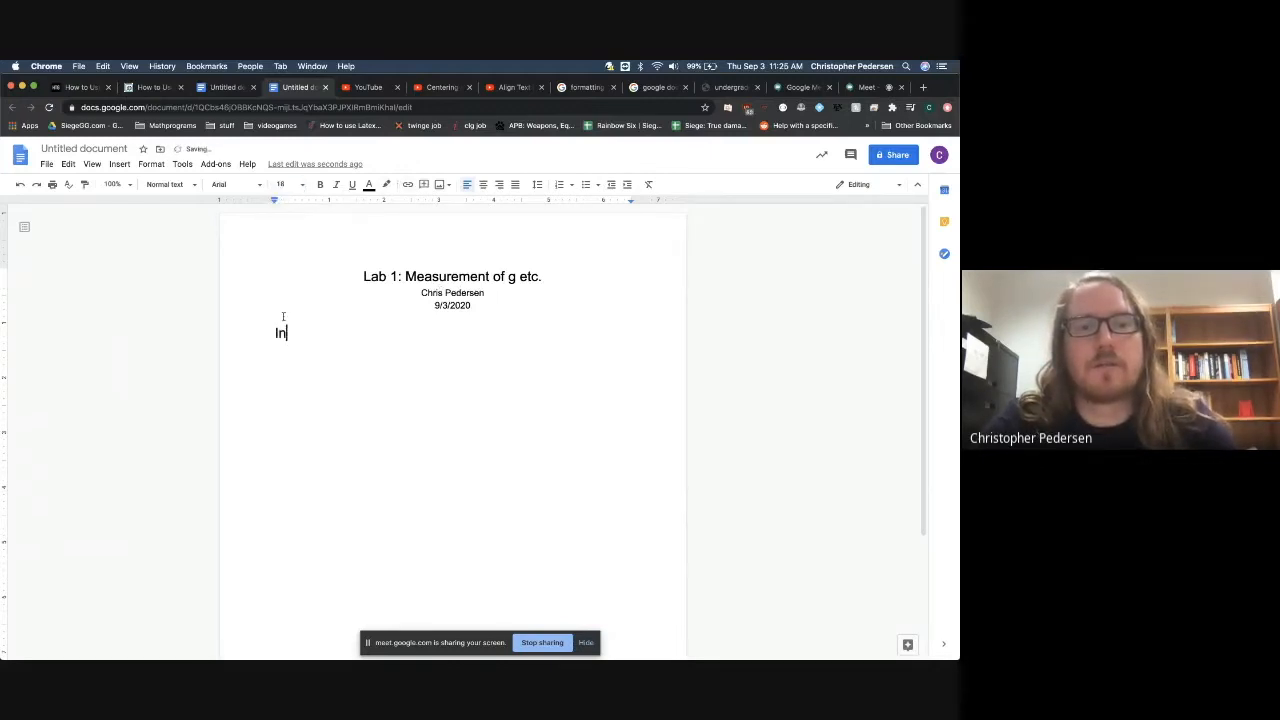
pyautogui.write('tro')
pyautogui.press('Tab')
pyautogui.press('Return')
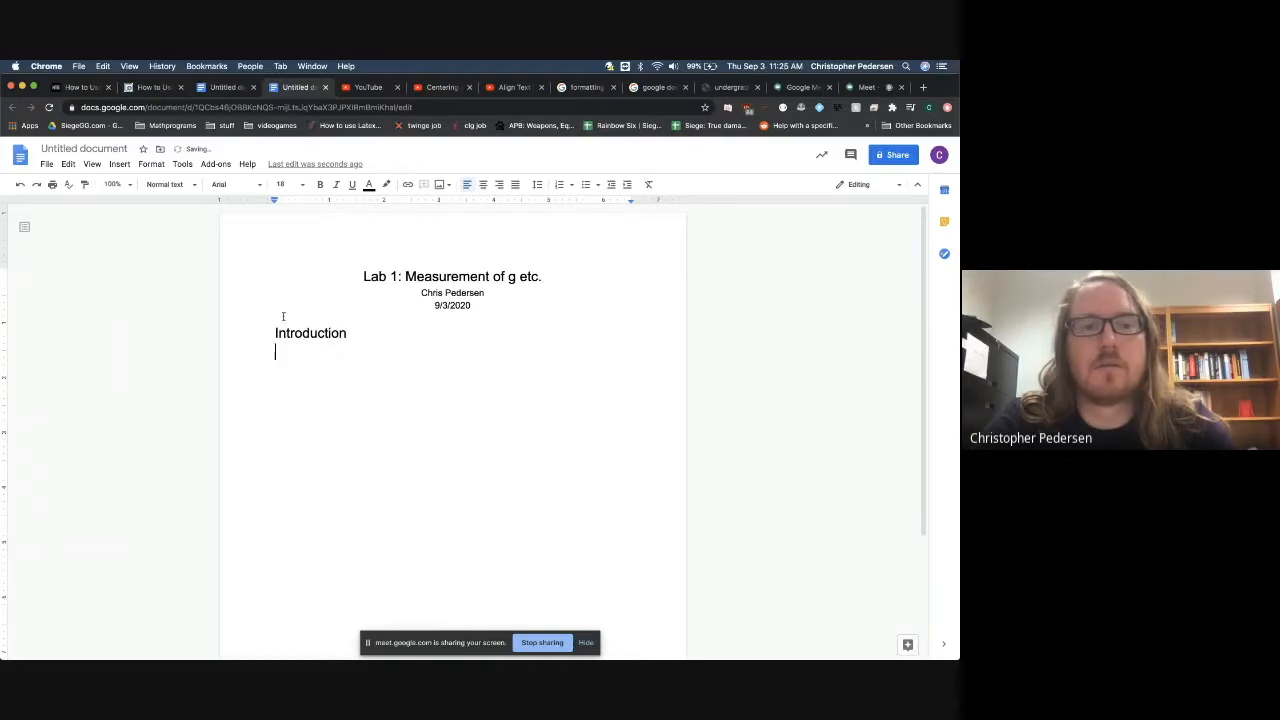
# Step: Write the indented body text "Blah blah blah" at font size 12 under the Introduction heading
pyautogui.click(282, 184)
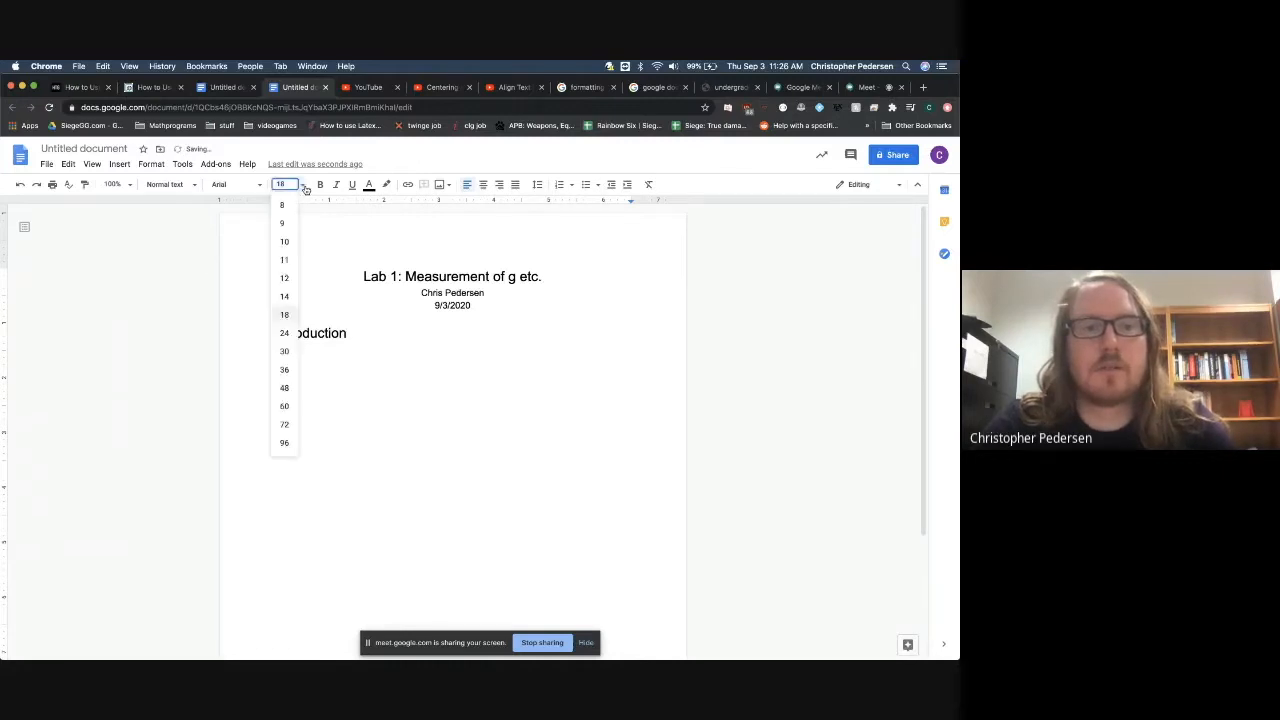
pyautogui.click(290, 282)
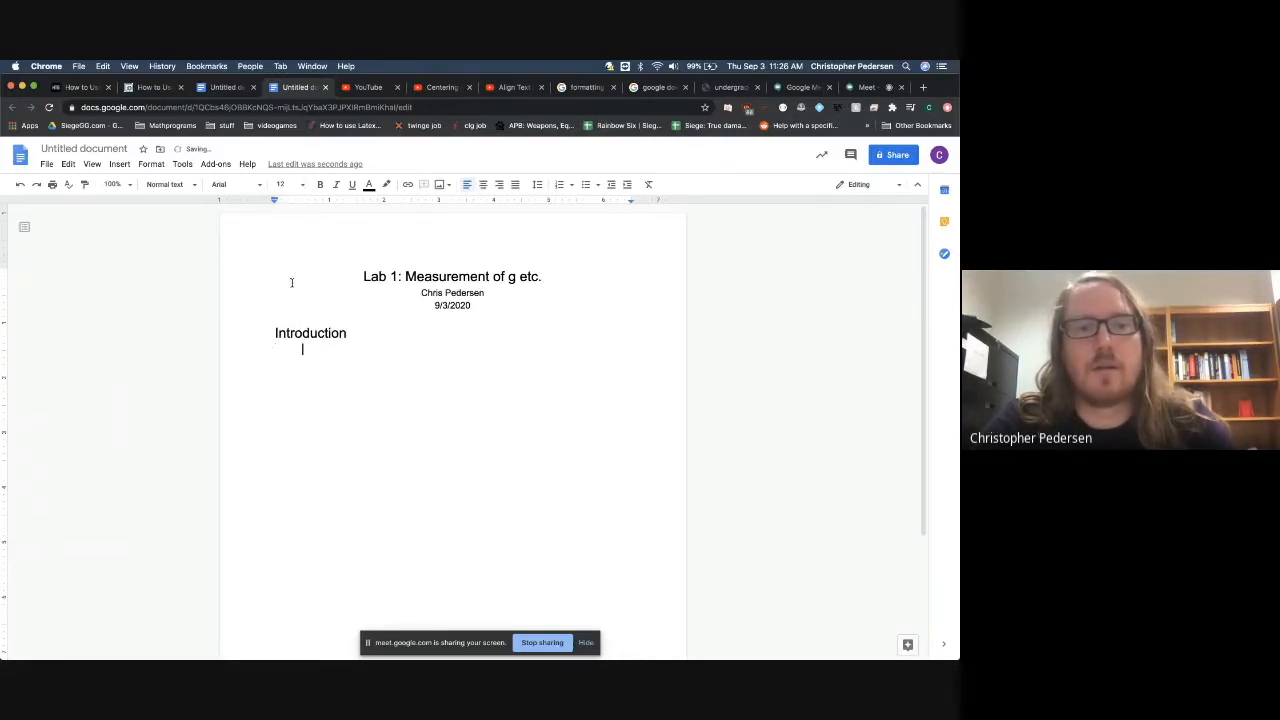
pyautogui.write('Bla')
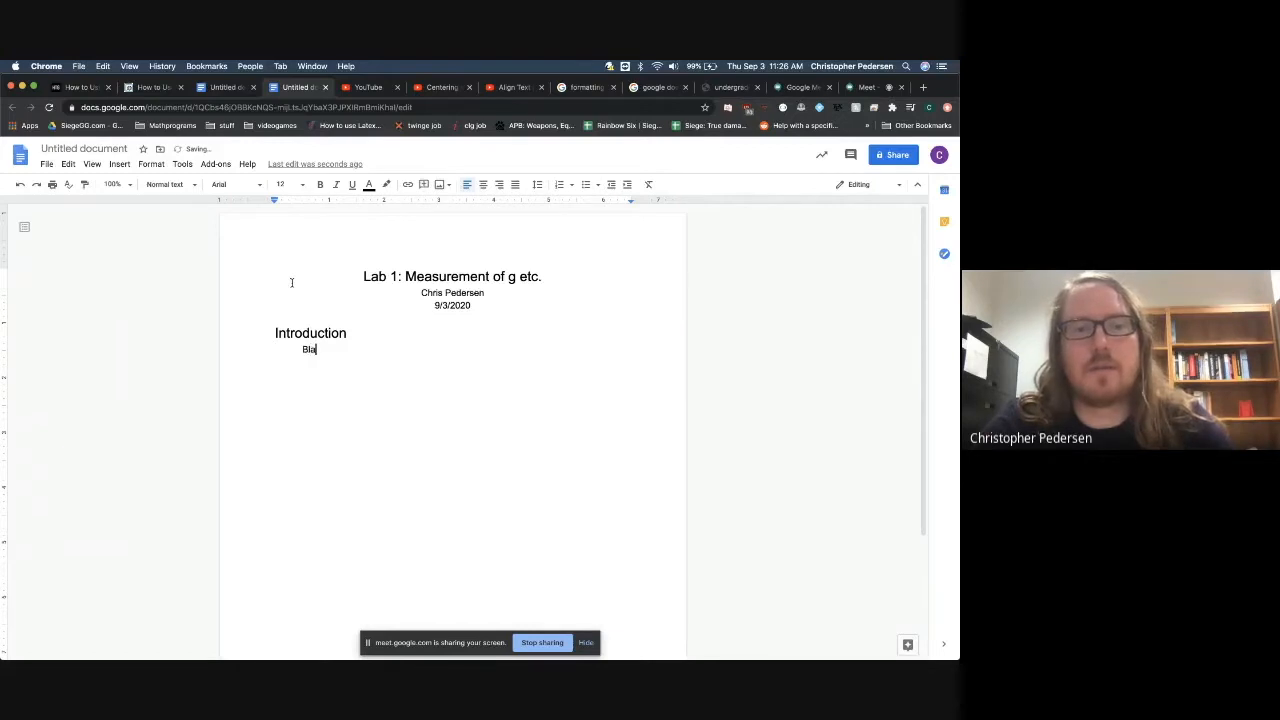
pyautogui.write('h blah blah')
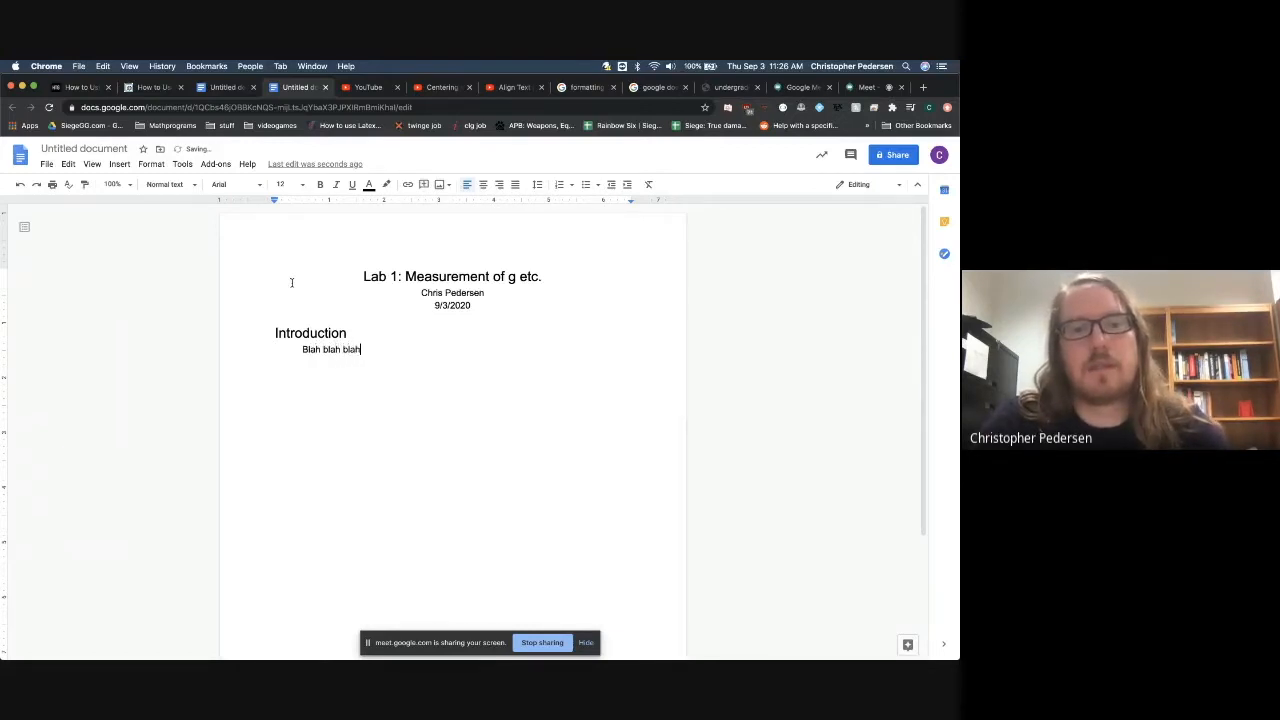
pyautogui.press('Return')
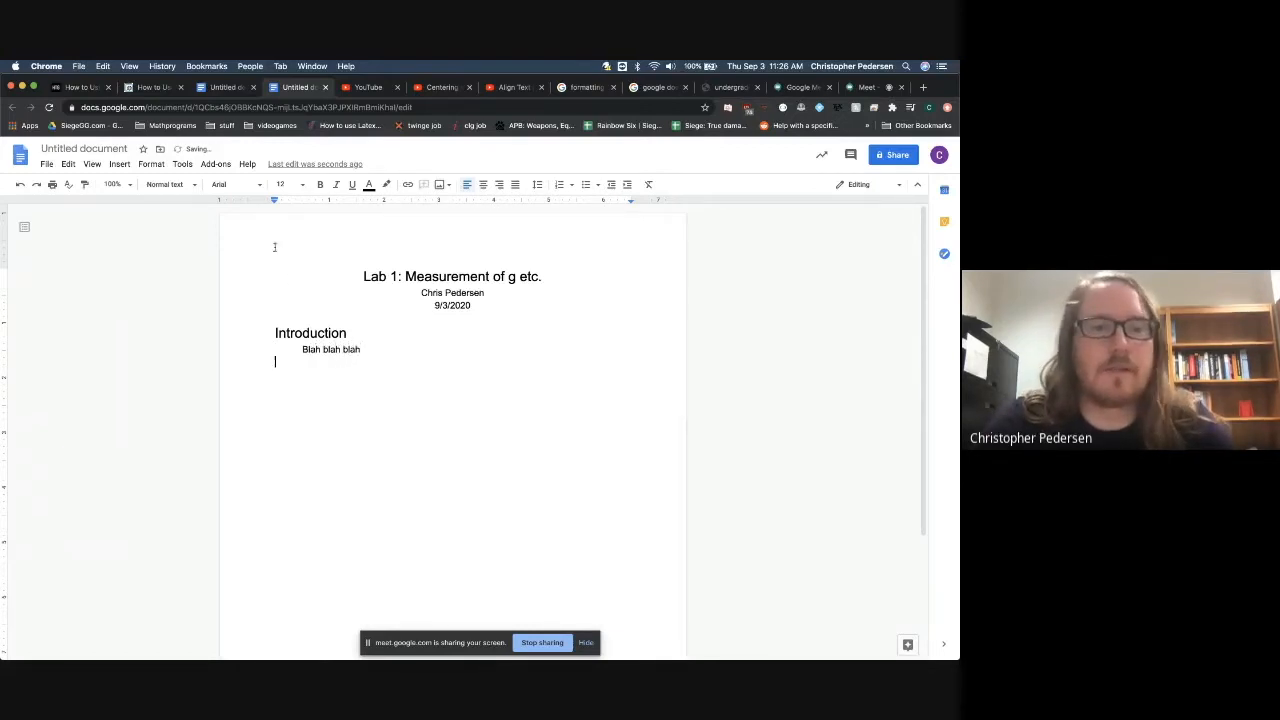
# Step: Add a "Theory" heading at font size 18 and set the line beneath it to font size 12
pyautogui.click(301, 187)
pyautogui.click(286, 322)
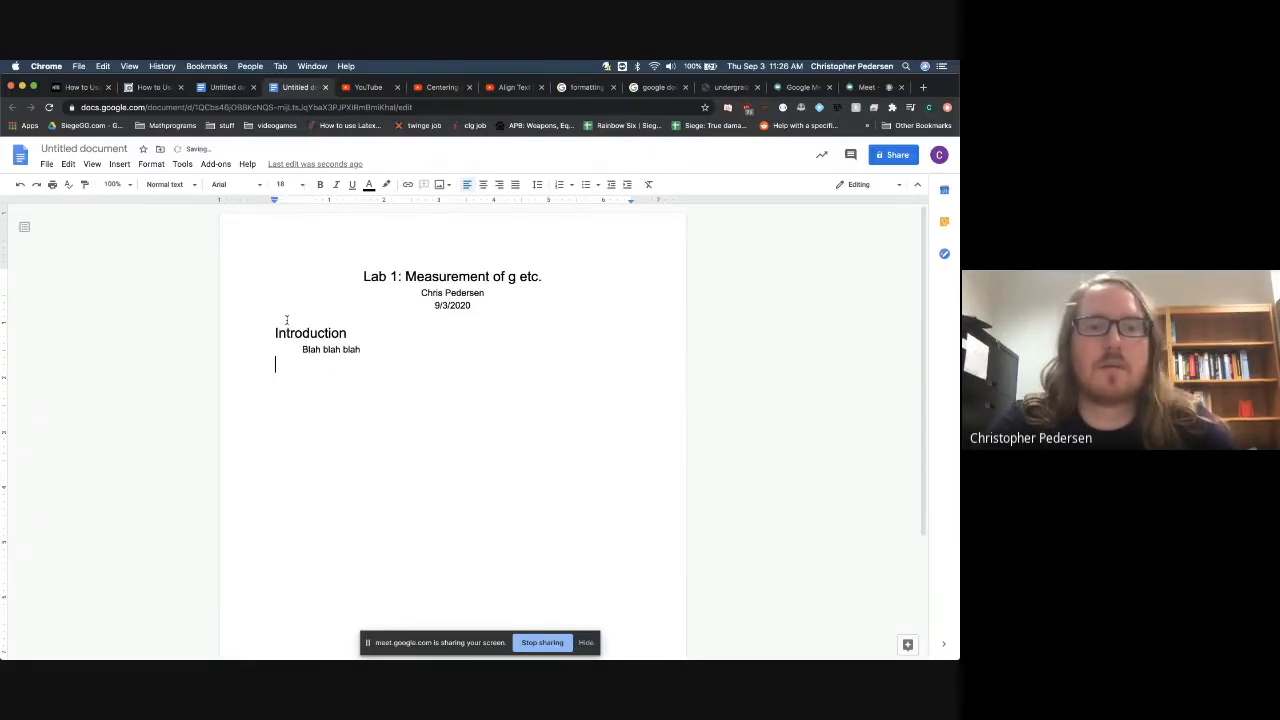
pyautogui.write('Theory')
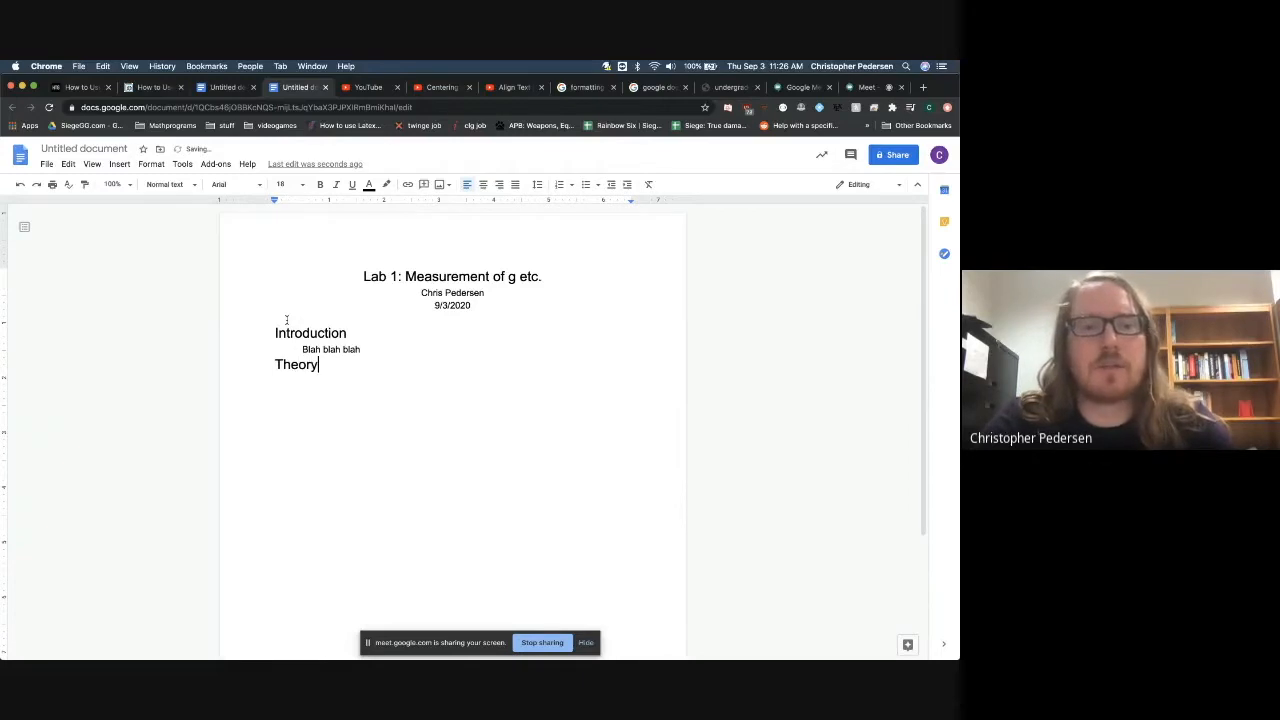
pyautogui.press('Return')
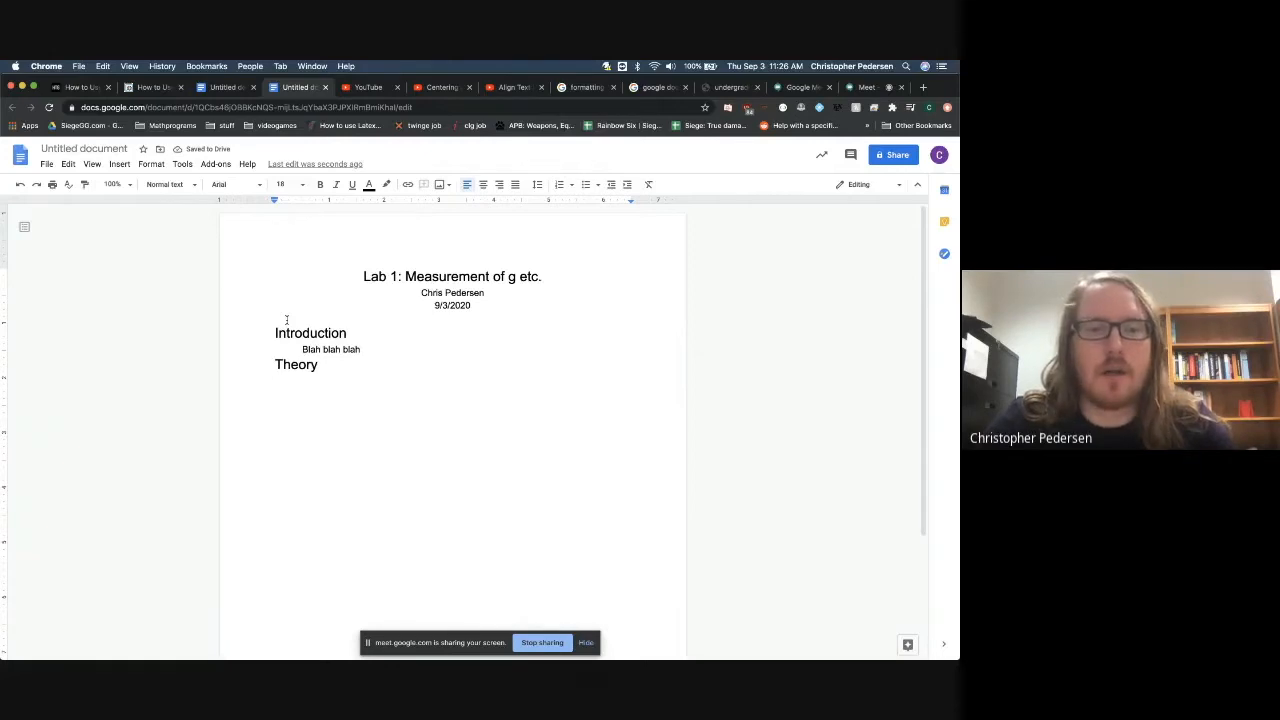
pyautogui.click(288, 184)
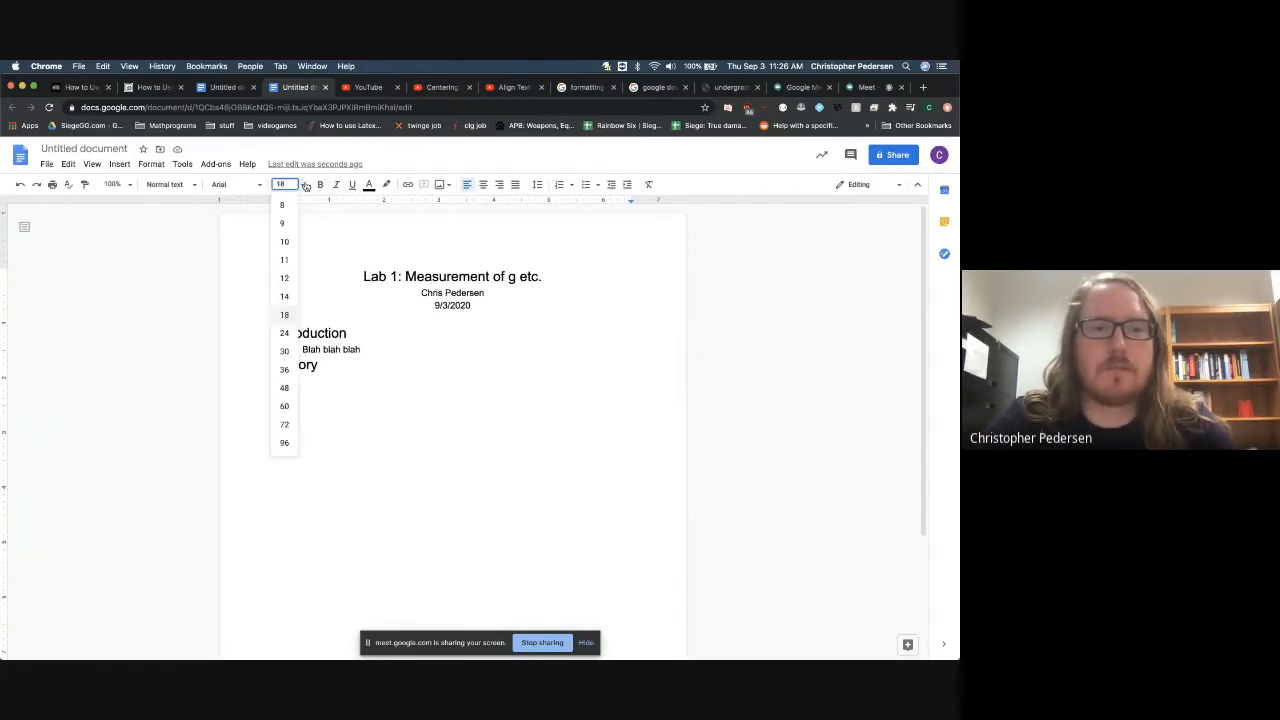
pyautogui.click(284, 278)
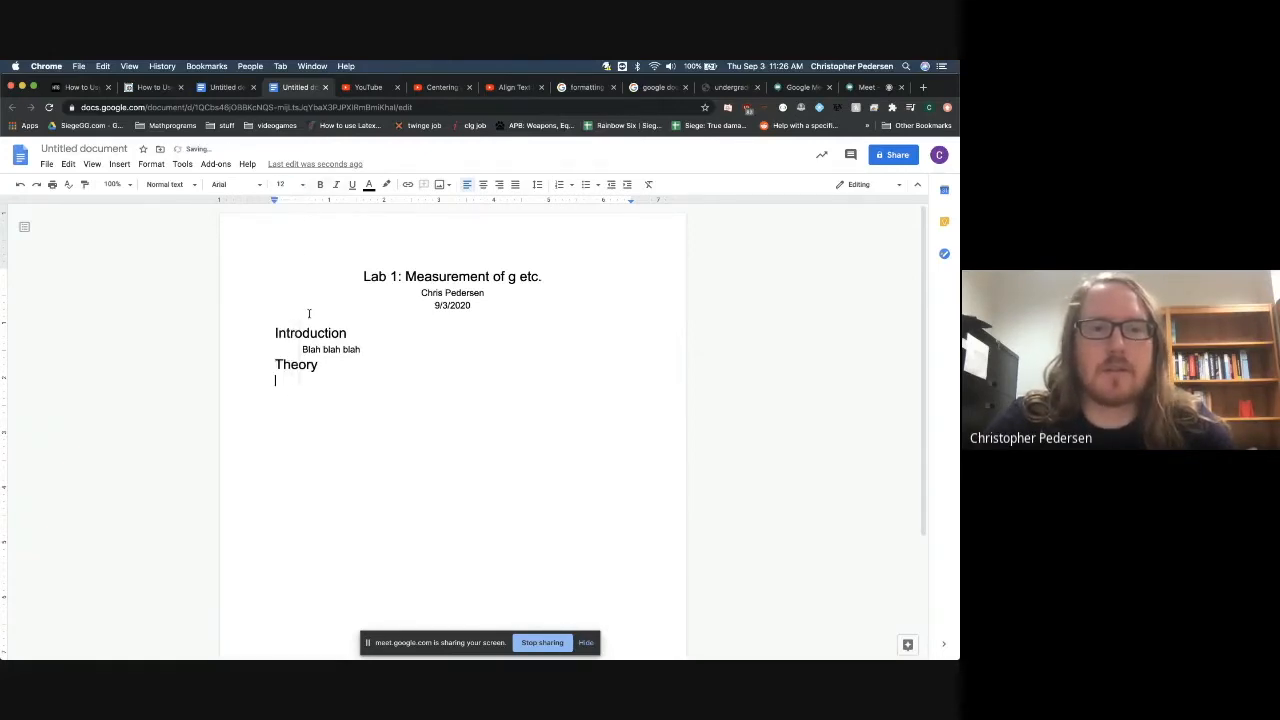
# Step: Insert a blank line between the Introduction text and the Theory heading, and return the cursor below Theory
pyautogui.click(365, 352)
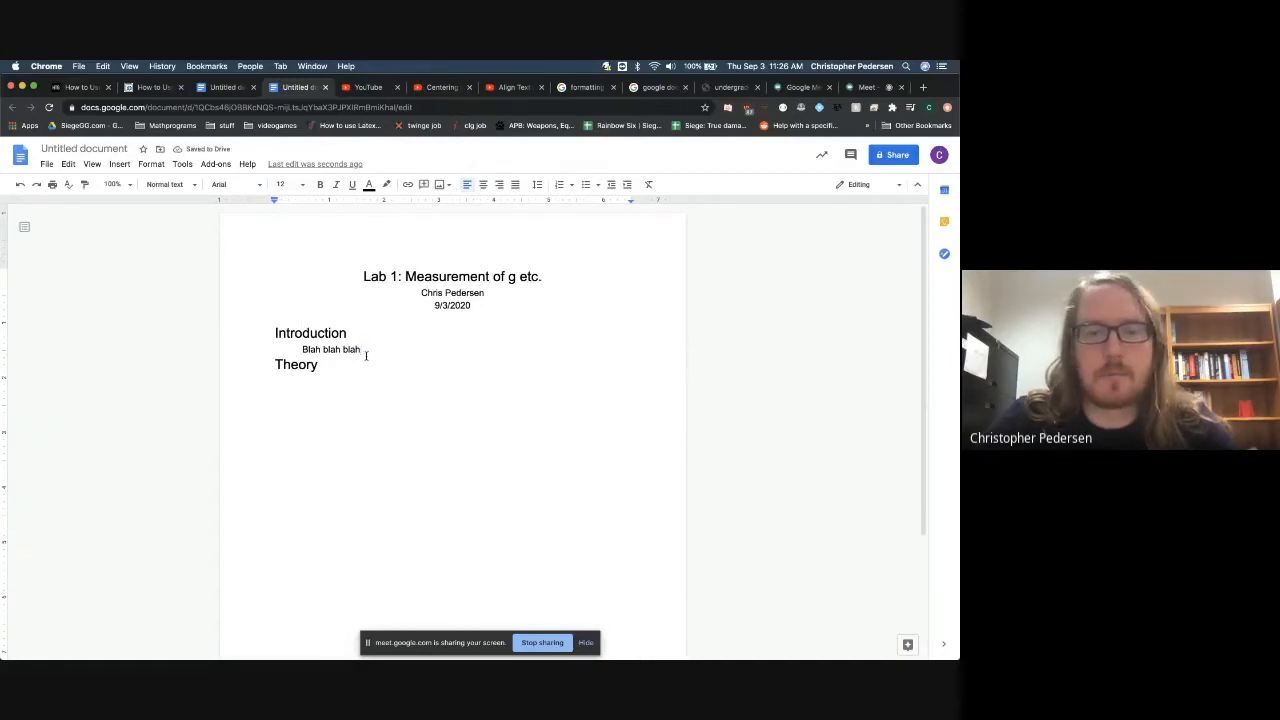
pyautogui.press('Return')
pyautogui.click(378, 400)
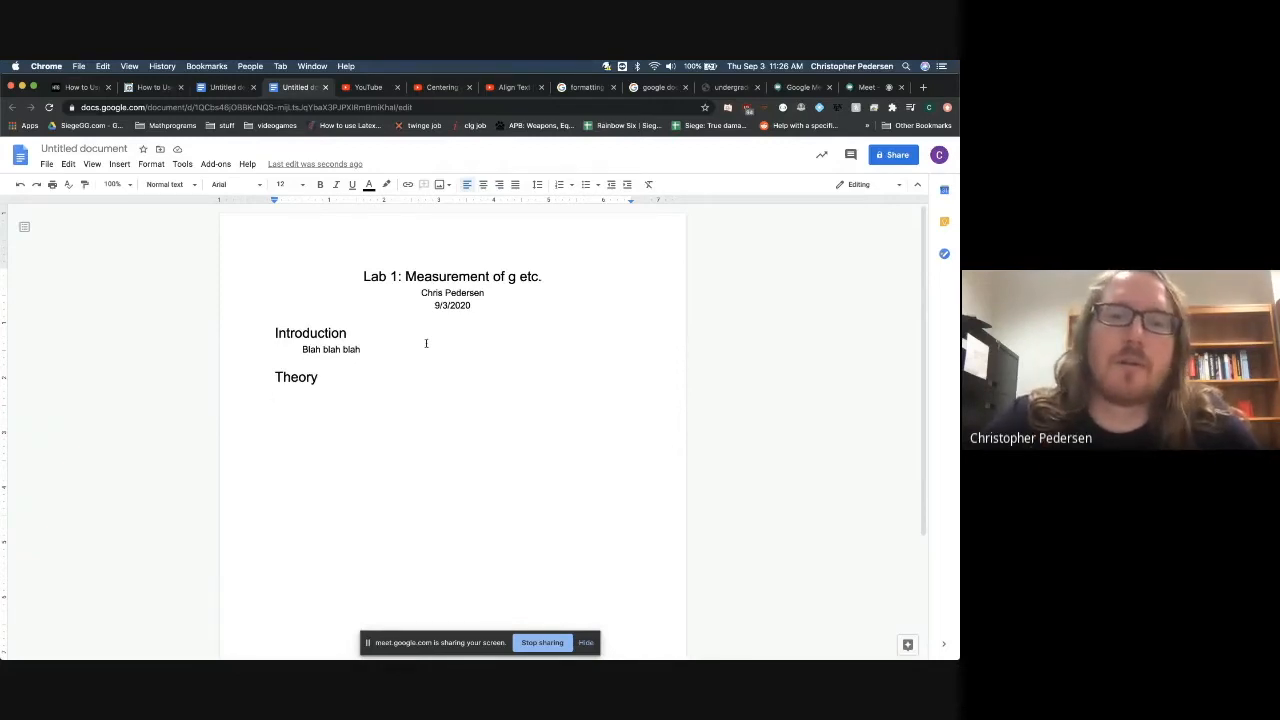
# Step: Add a center tab-stop at the midpoint of the page for the line below Theory
pyautogui.rightClick(454, 202)
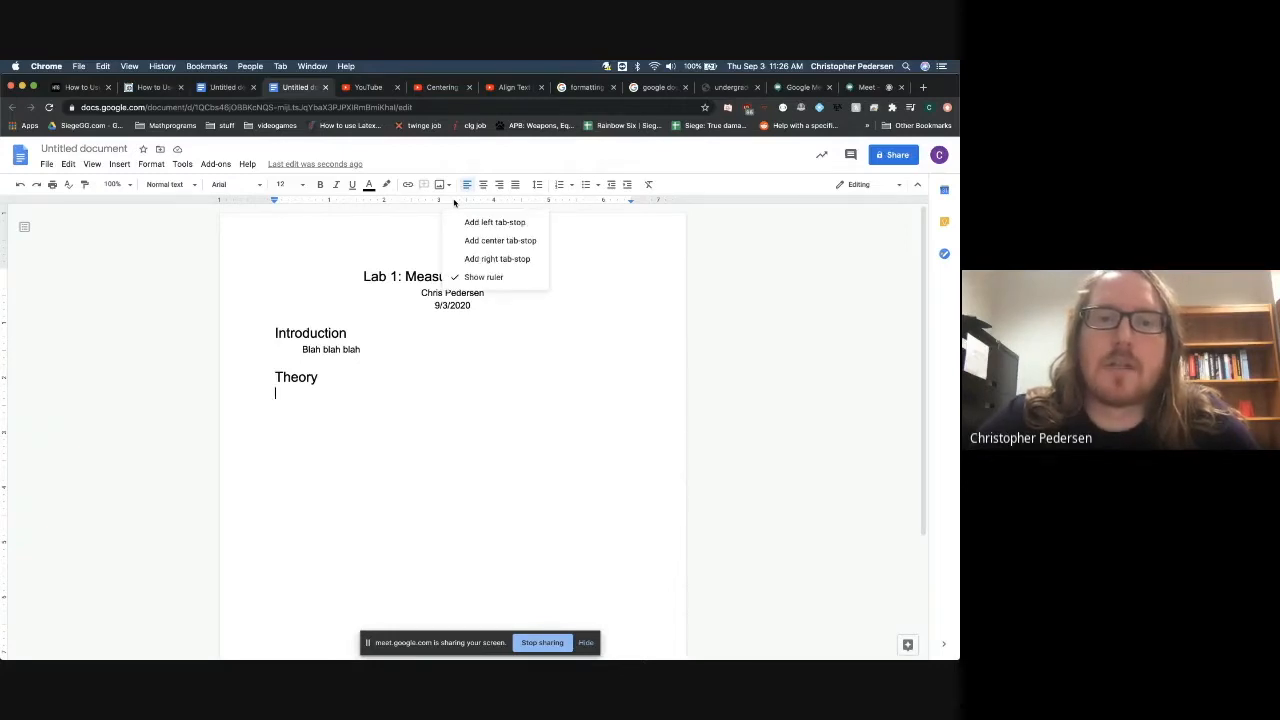
pyautogui.click(482, 240)
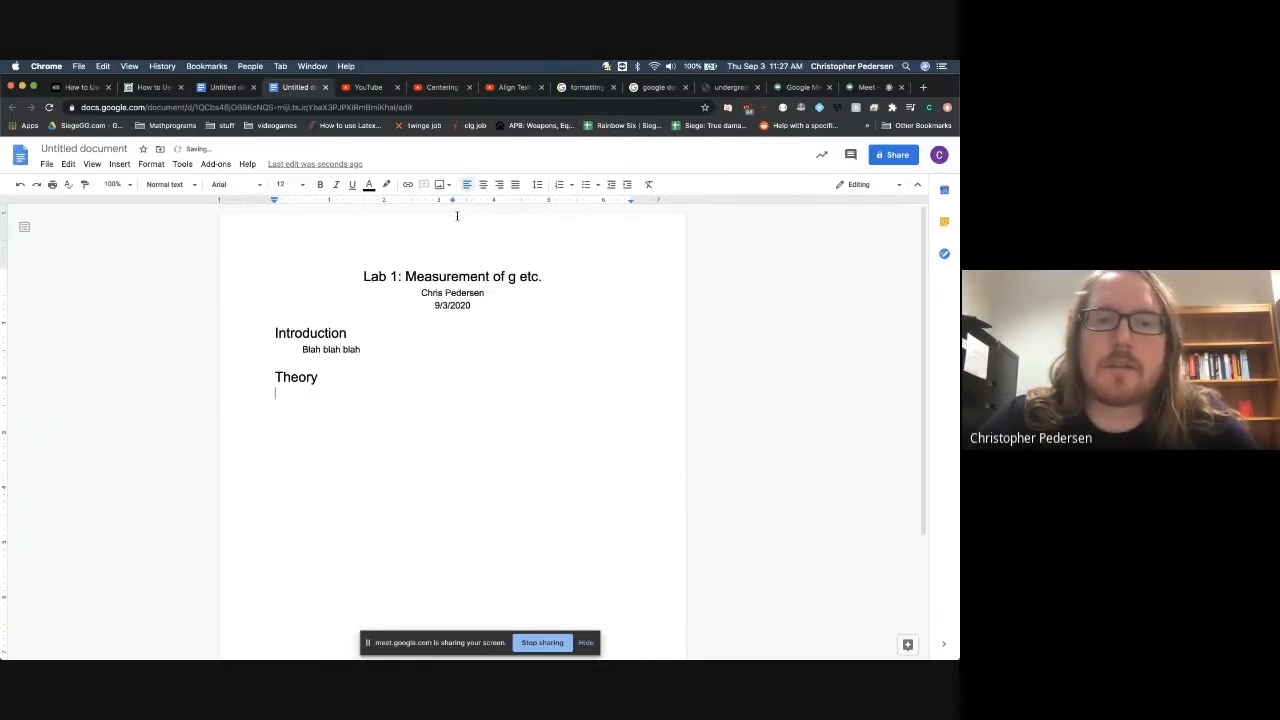
pyautogui.moveTo(452, 202); pyautogui.dragTo(452, 202)
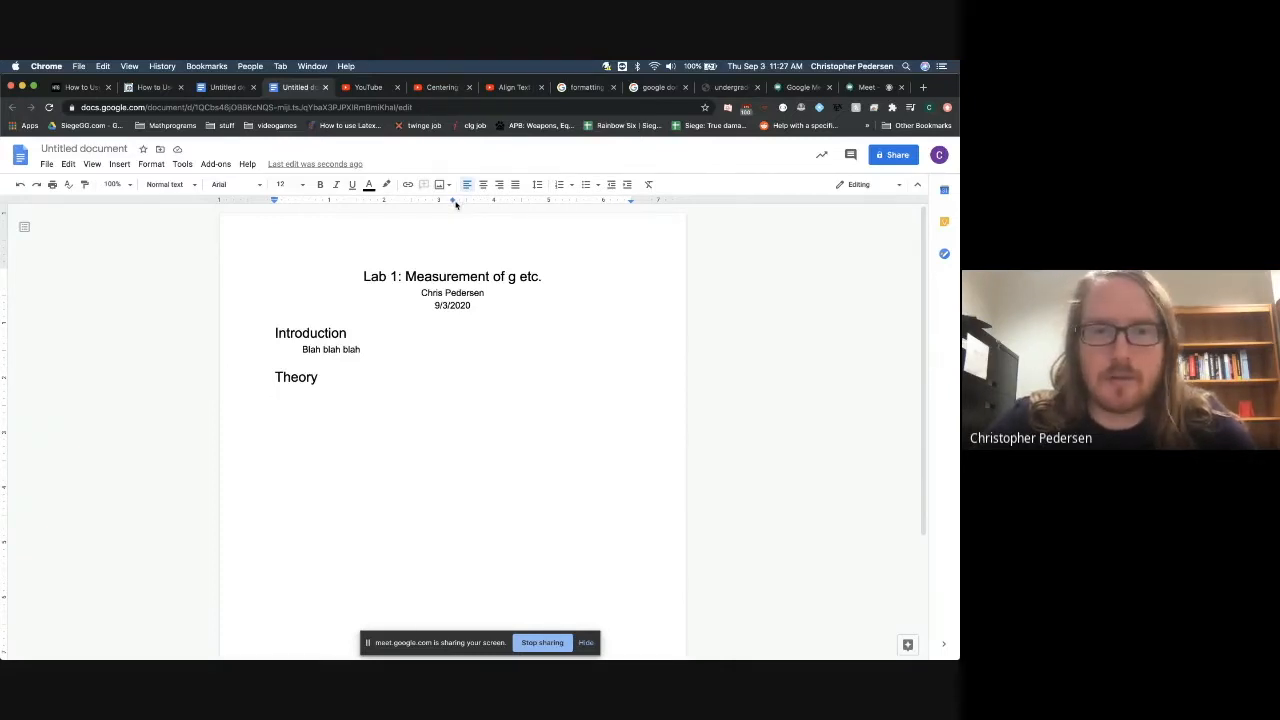
# Step: Add a right tab-stop for the line below Theory and move it to the right margin
pyautogui.click(523, 202)
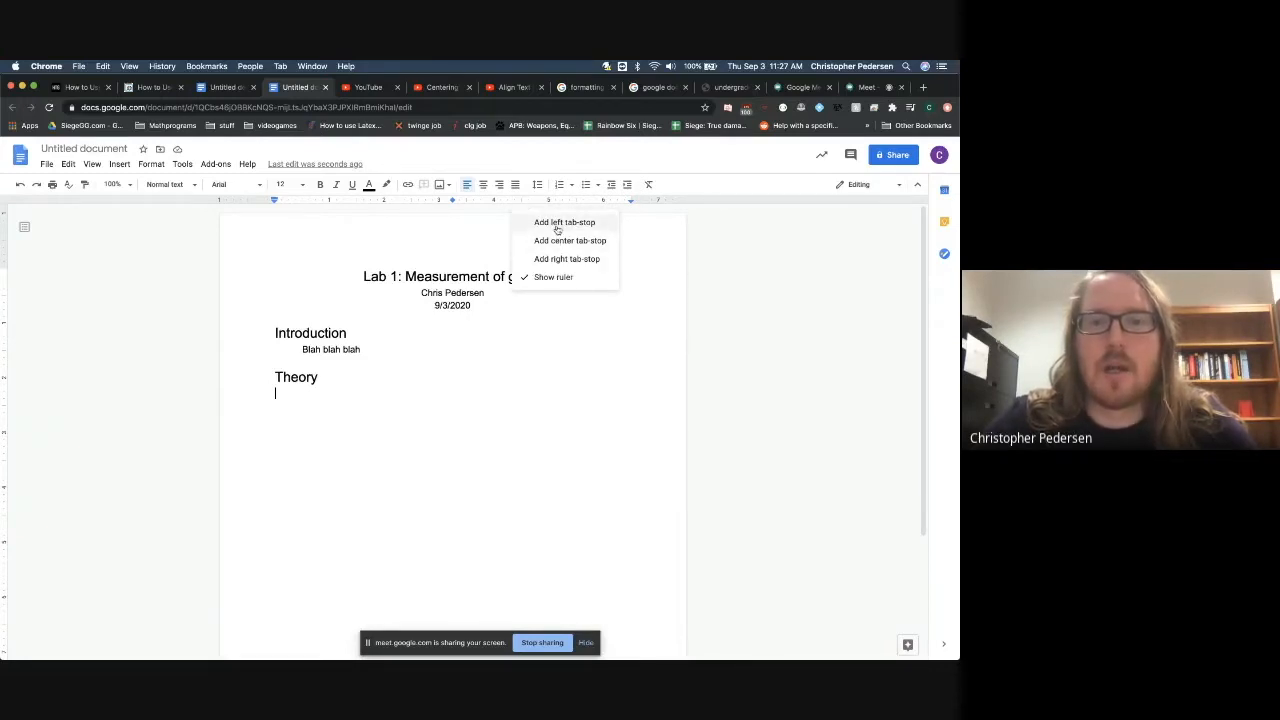
pyautogui.click(559, 224)
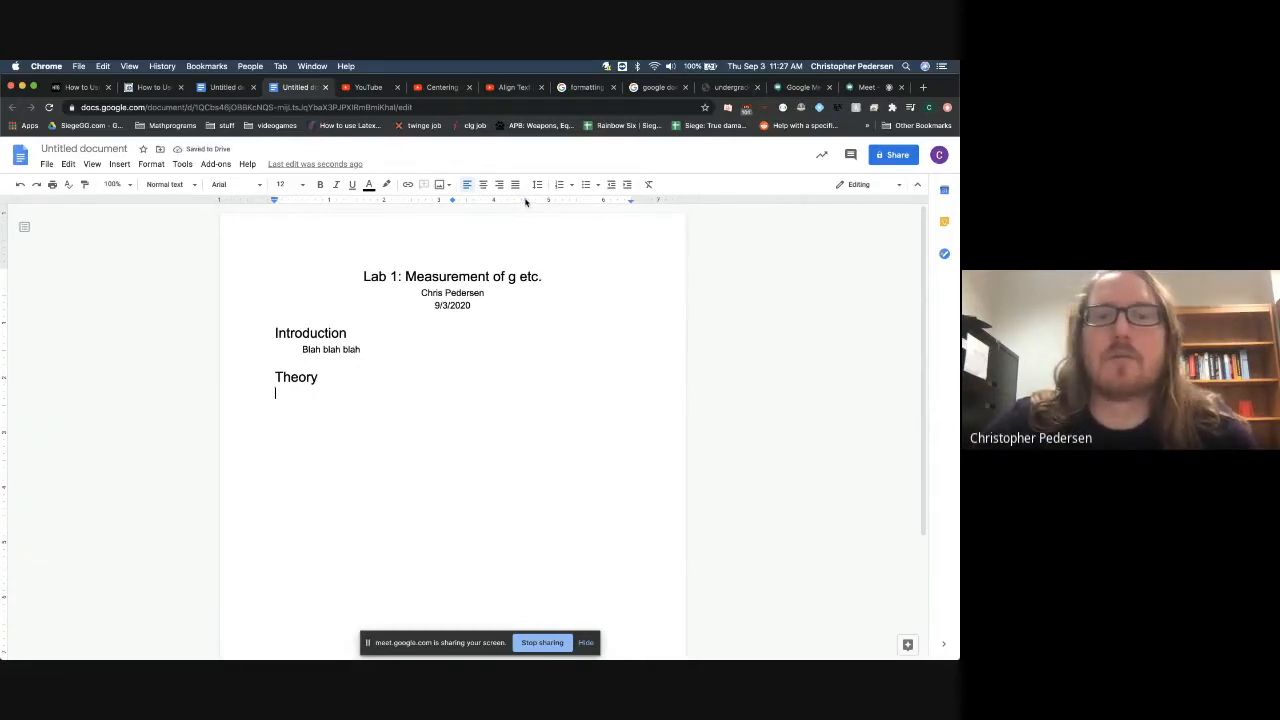
pyautogui.click(595, 202)
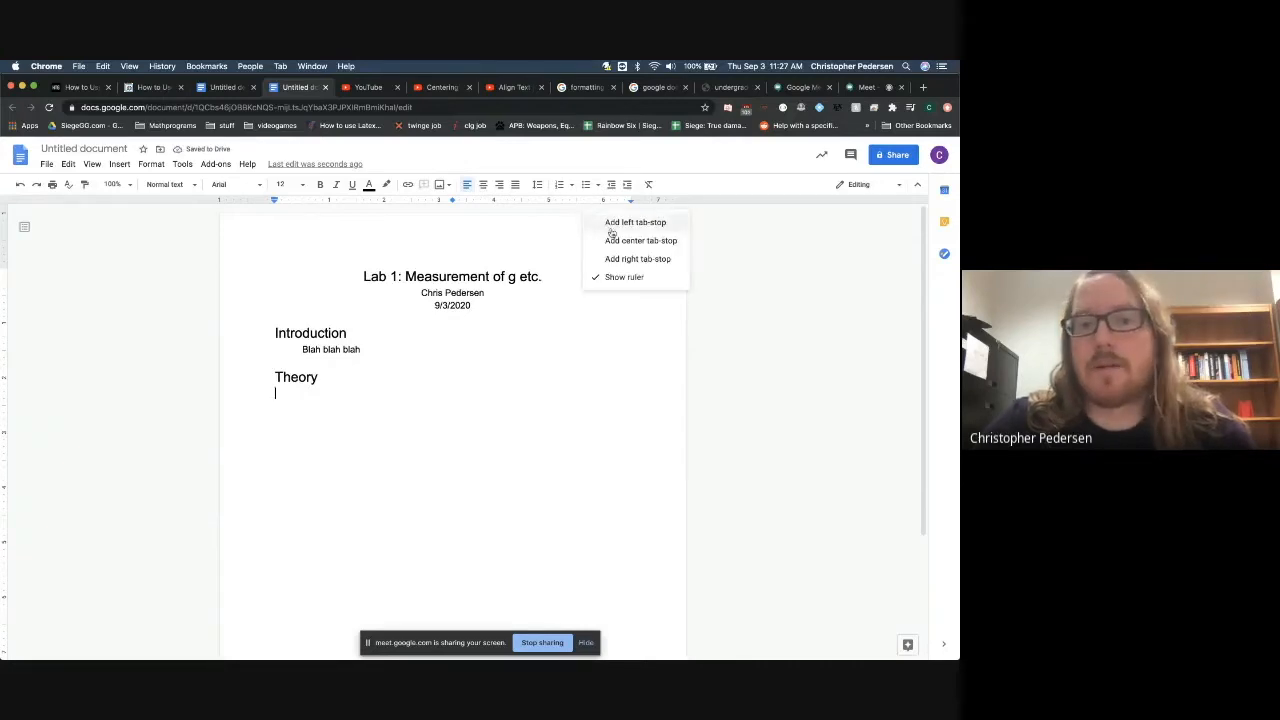
pyautogui.click(625, 261)
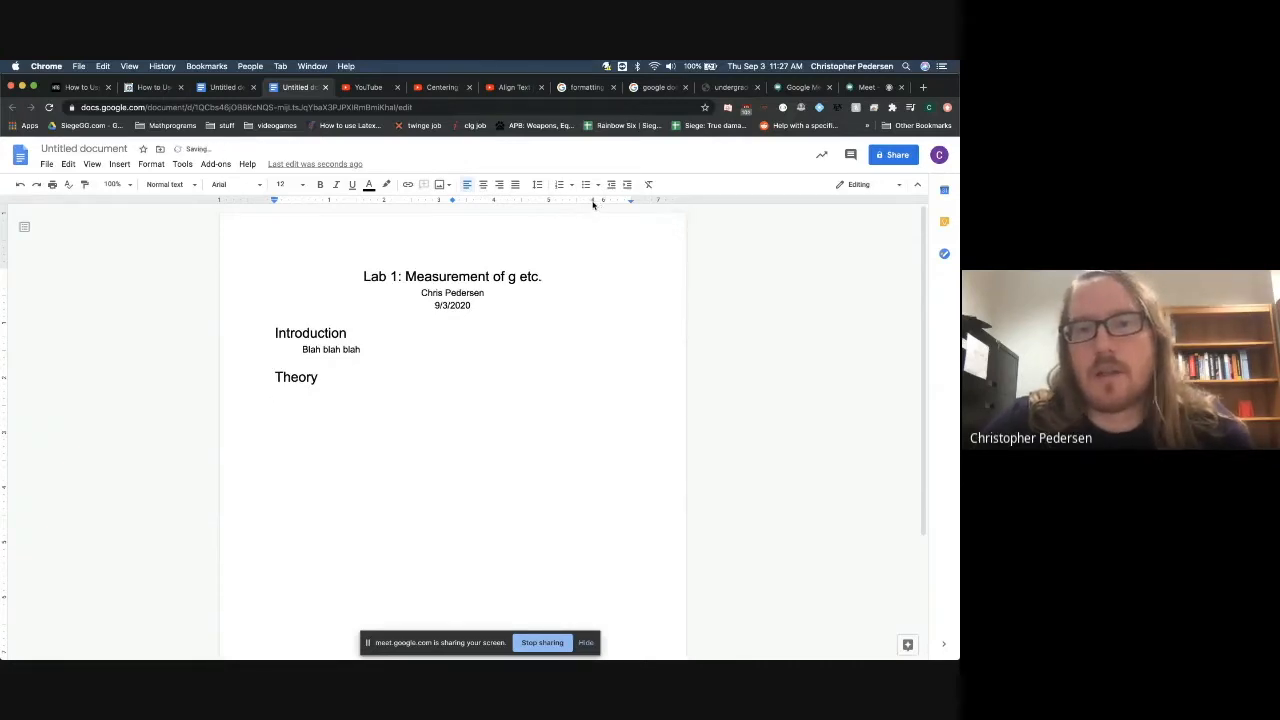
pyautogui.moveTo(595, 202); pyautogui.dragTo(630, 202)
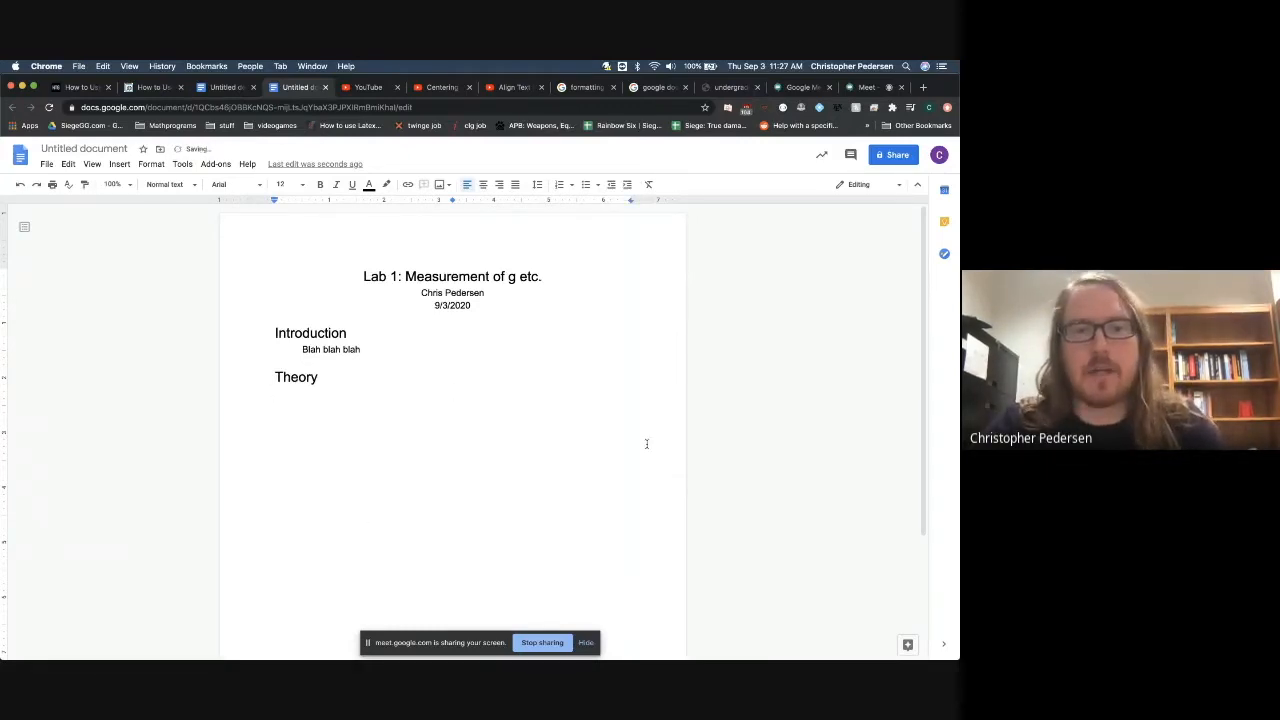
# Step: Test the tab-stops below Theory with "dsalkfjlasdf" at the center stop and "kdlafjsald" at the right stop
pyautogui.press('Tab')
pyautogui.write('dsalkfjlasdf')
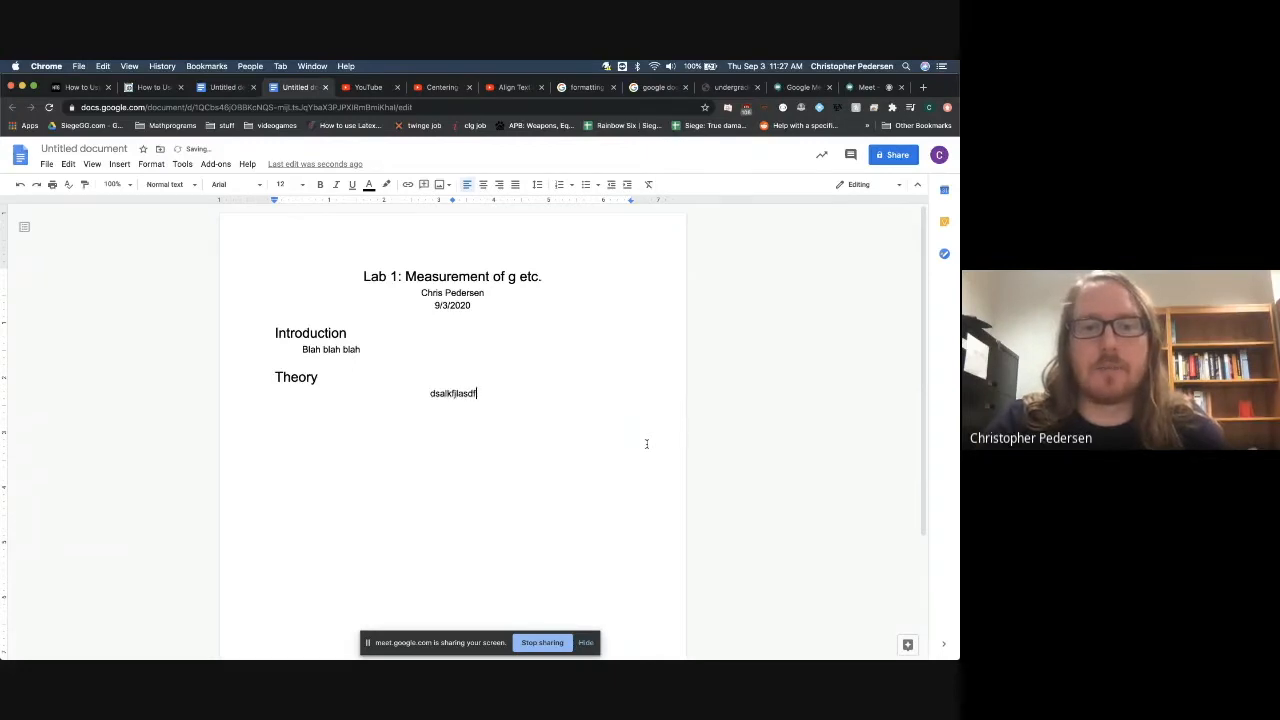
pyautogui.press('Tab')
pyautogui.write('kdlafjsald')
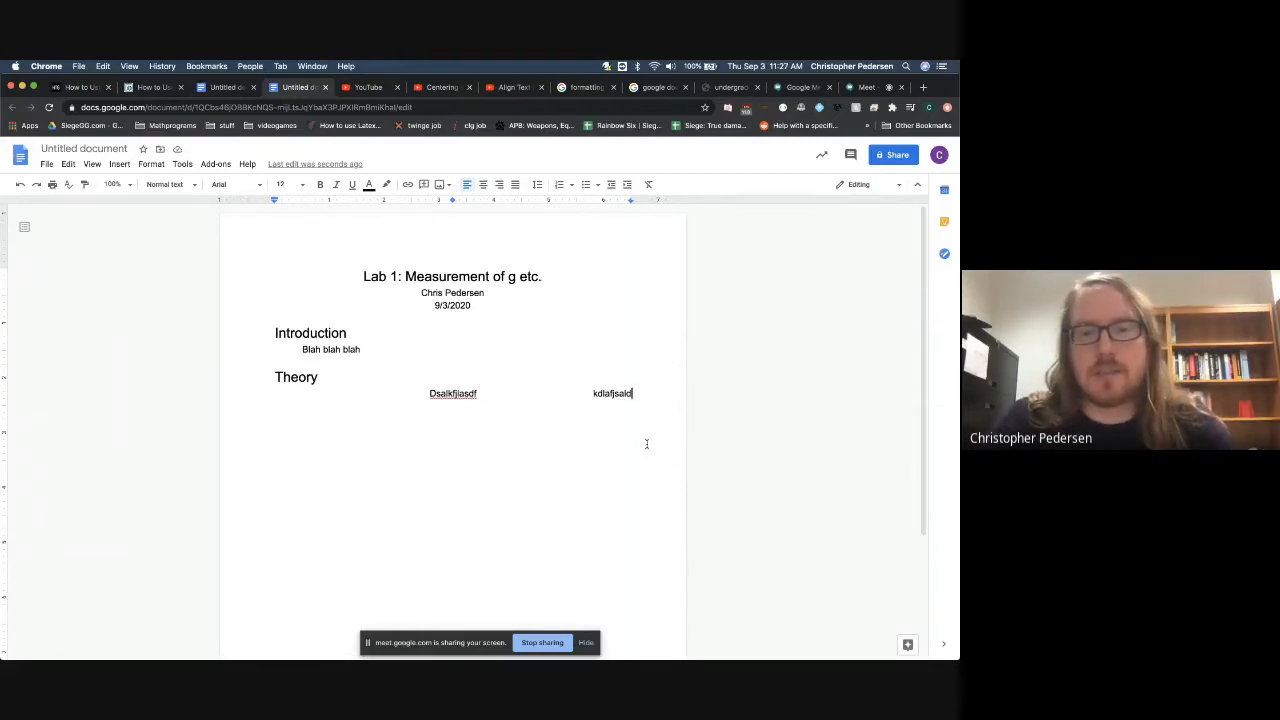
# Step: Copy "Dsalkfjlasdf" onto a new line beneath and center-align it to compare with the center tab-stop
pyautogui.press('Return')
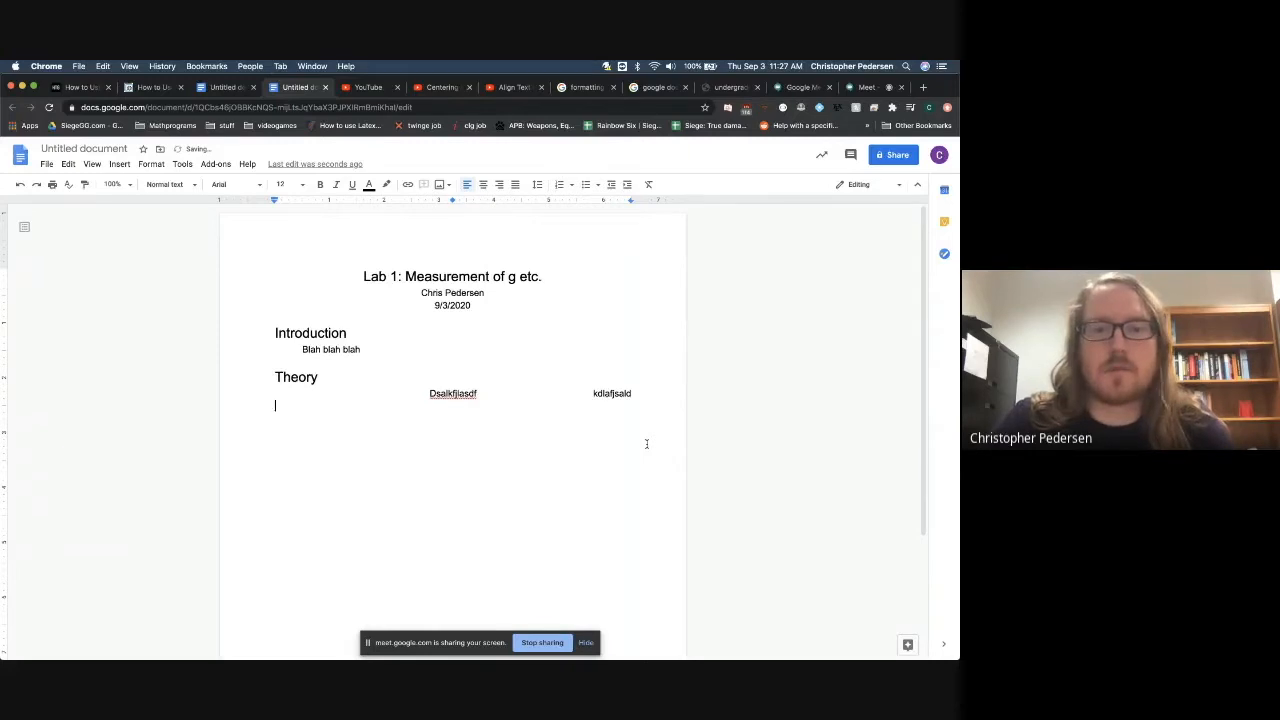
pyautogui.press('Tab')
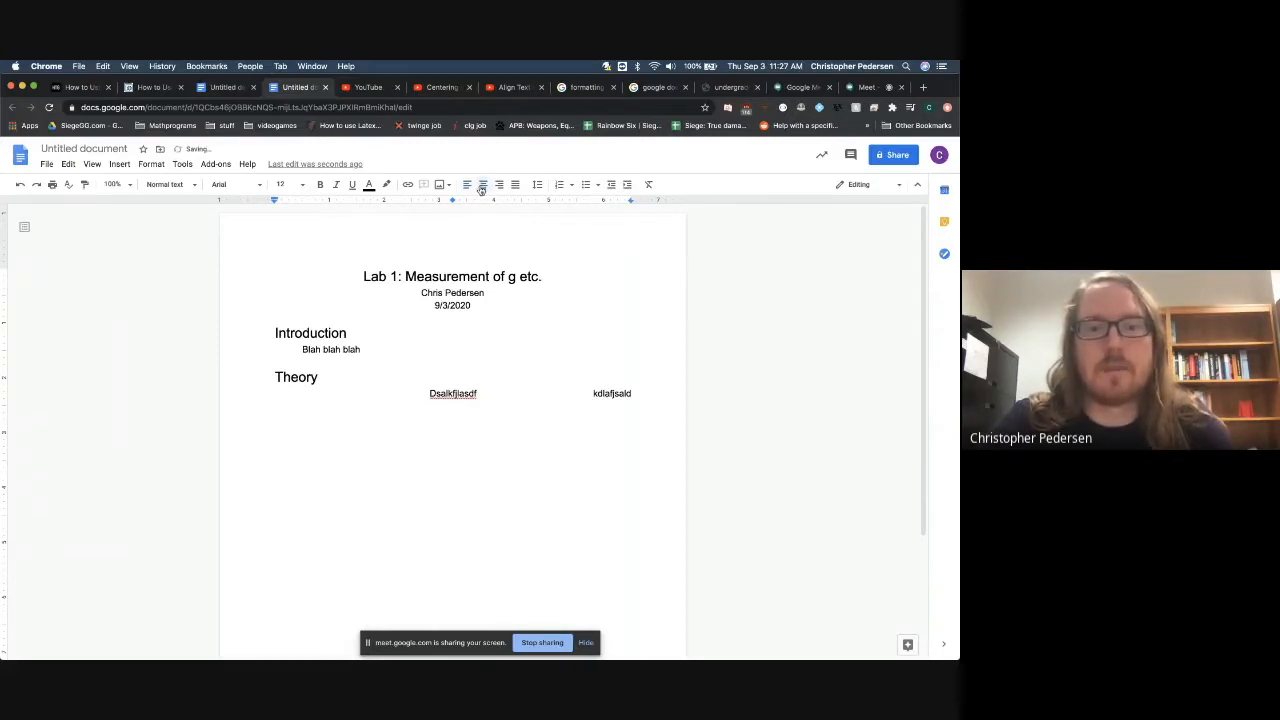
pyautogui.press('Up')
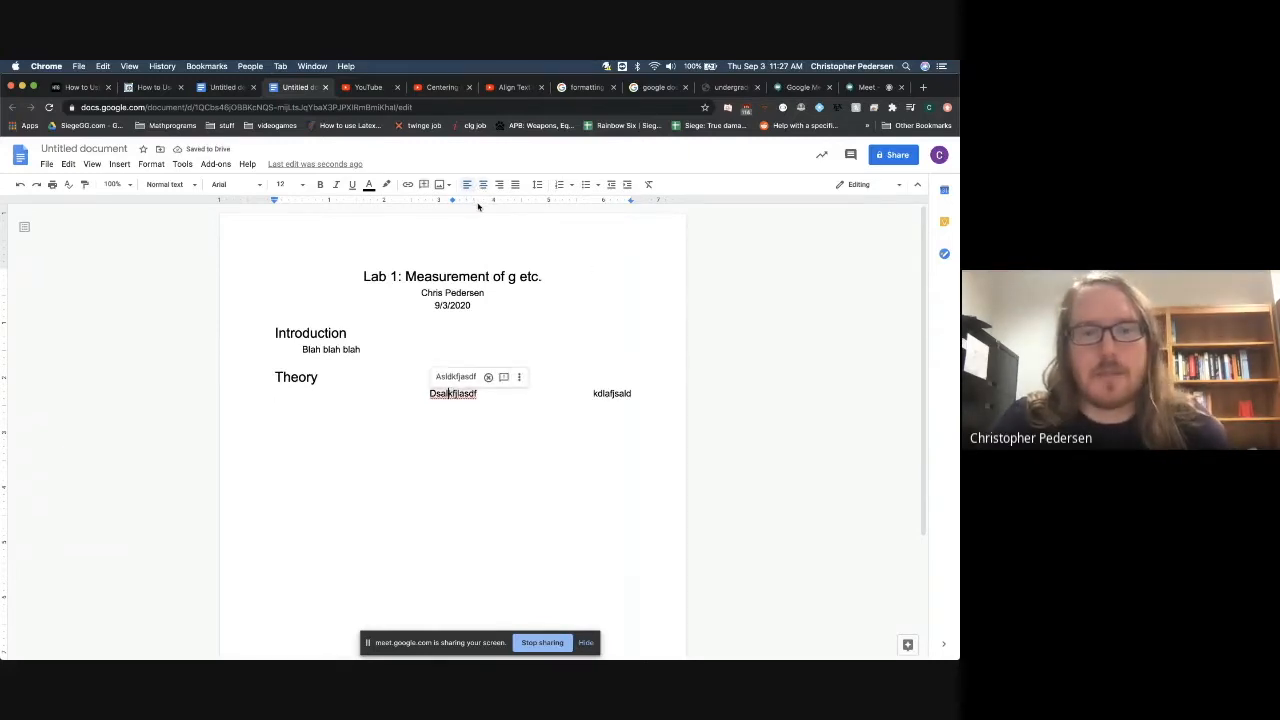
pyautogui.press('Left')
pyautogui.press('Left')
pyautogui.press('Left')
pyautogui.press('Right')
pyautogui.hotkey('shift', 'Right')
pyautogui.hotkey('shift', 'Right')
pyautogui.hotkey('shift', 'Right')
pyautogui.hotkey('shift', 'Right')
pyautogui.hotkey('shift', 'Right')
pyautogui.hotkey('shift', 'Right')
pyautogui.hotkey('shift', 'Right')
pyautogui.hotkey('shift', 'Right')
pyautogui.hotkey('shift', 'Right')
pyautogui.hotkey('shift', 'Right')
pyautogui.hotkey('shift', 'Right')
pyautogui.hotkey('shift', 'Right')
pyautogui.press('super+c')
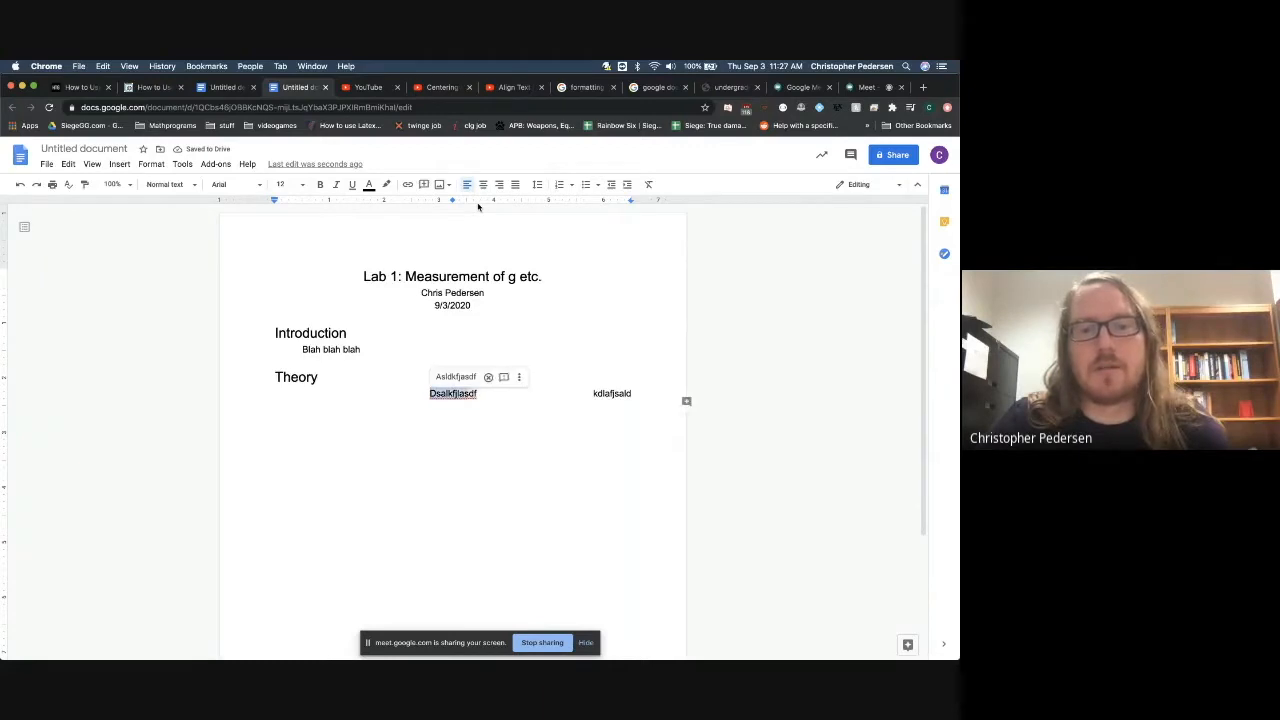
pyautogui.press('Down')
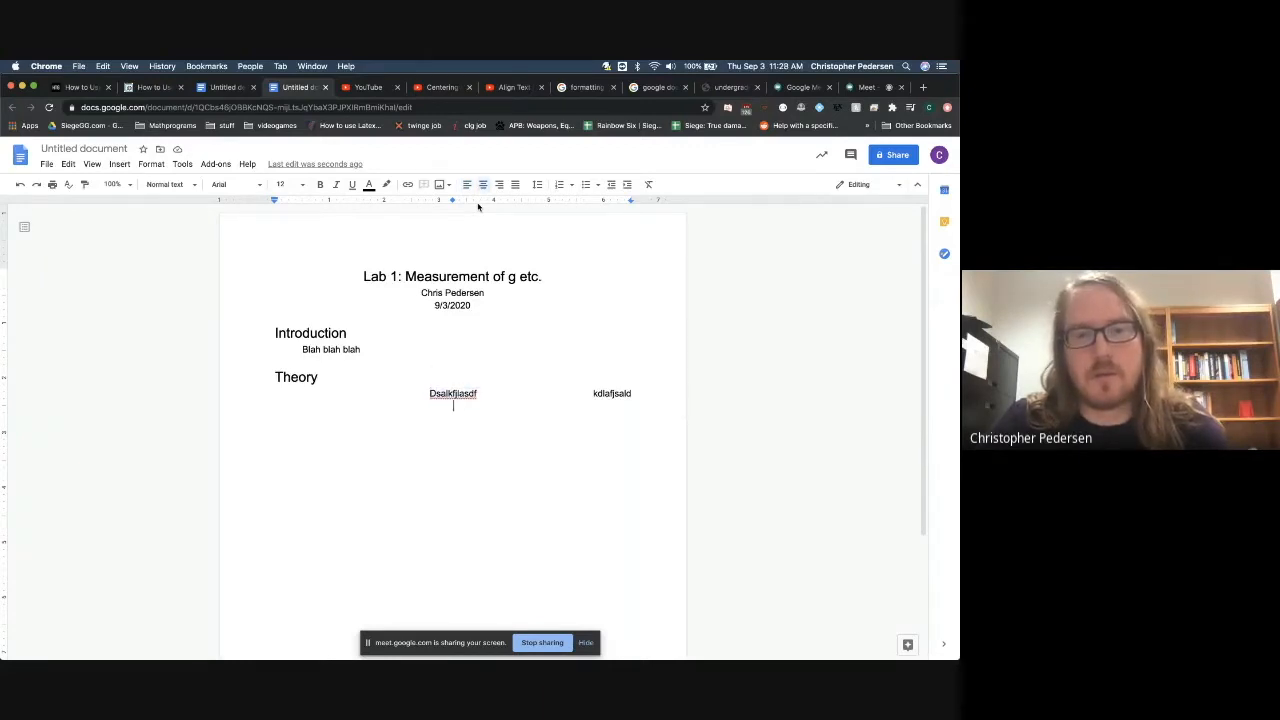
pyautogui.press('super+v')
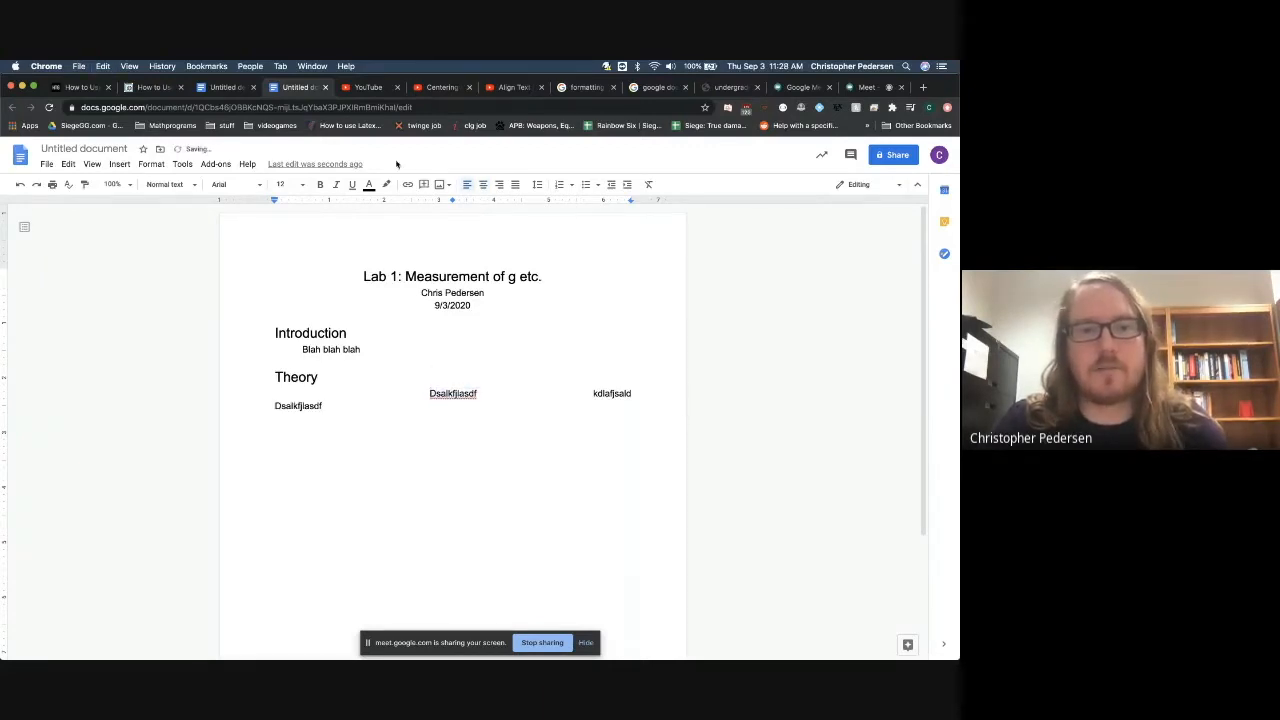
pyautogui.click(484, 187)
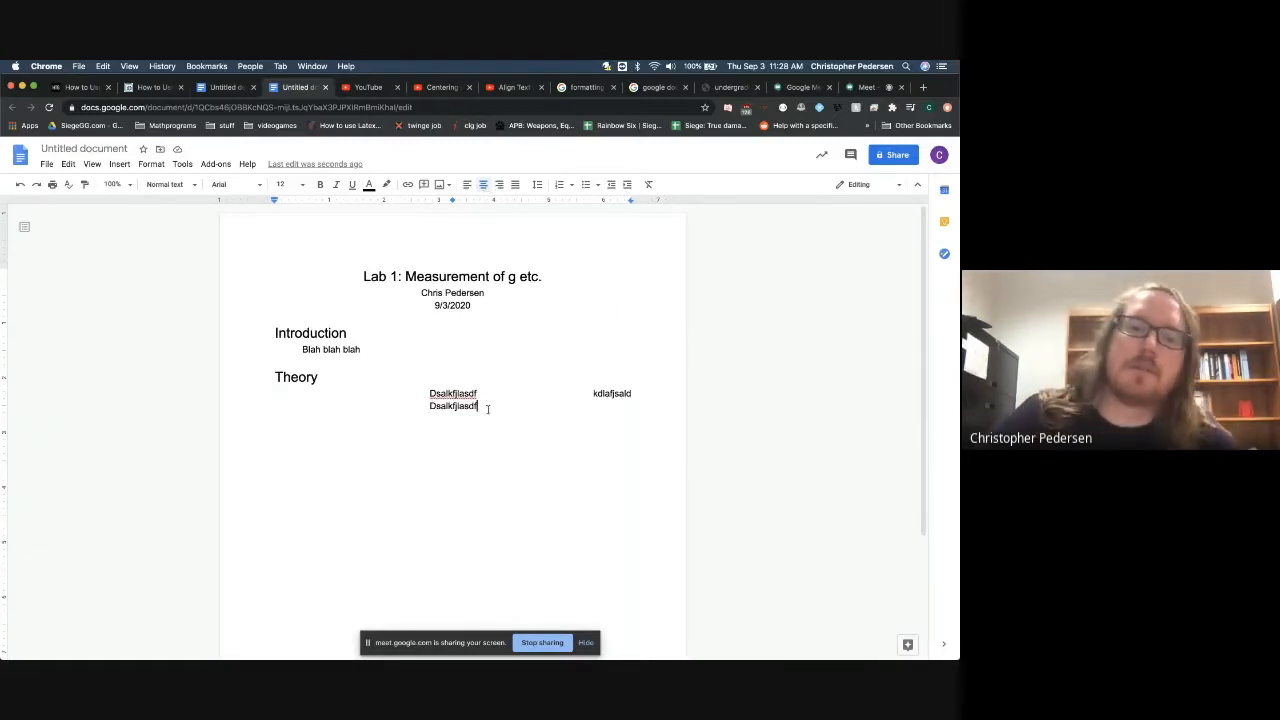
# Step: Delete all the sample text and the extra line below the Theory heading
pyautogui.moveTo(486, 406); pyautogui.dragTo(422, 407)
pyautogui.press('BackSpace')
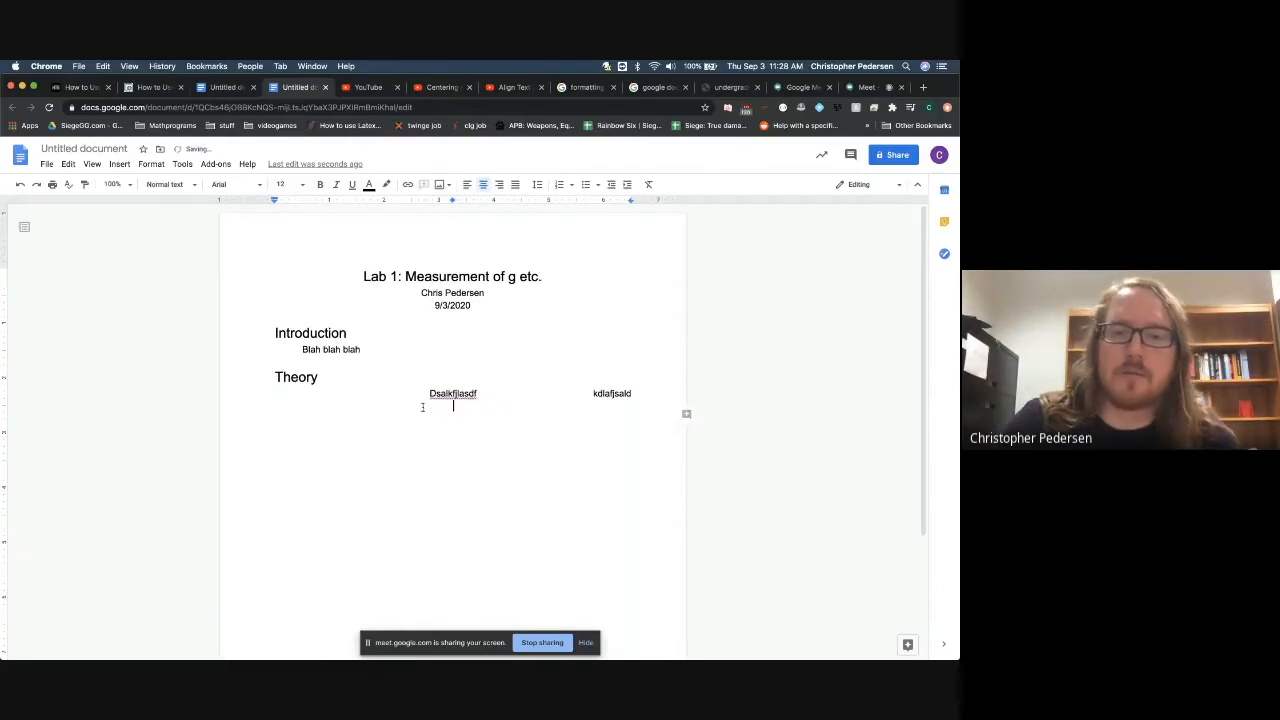
pyautogui.press('BackSpace')
pyautogui.click(636, 392)
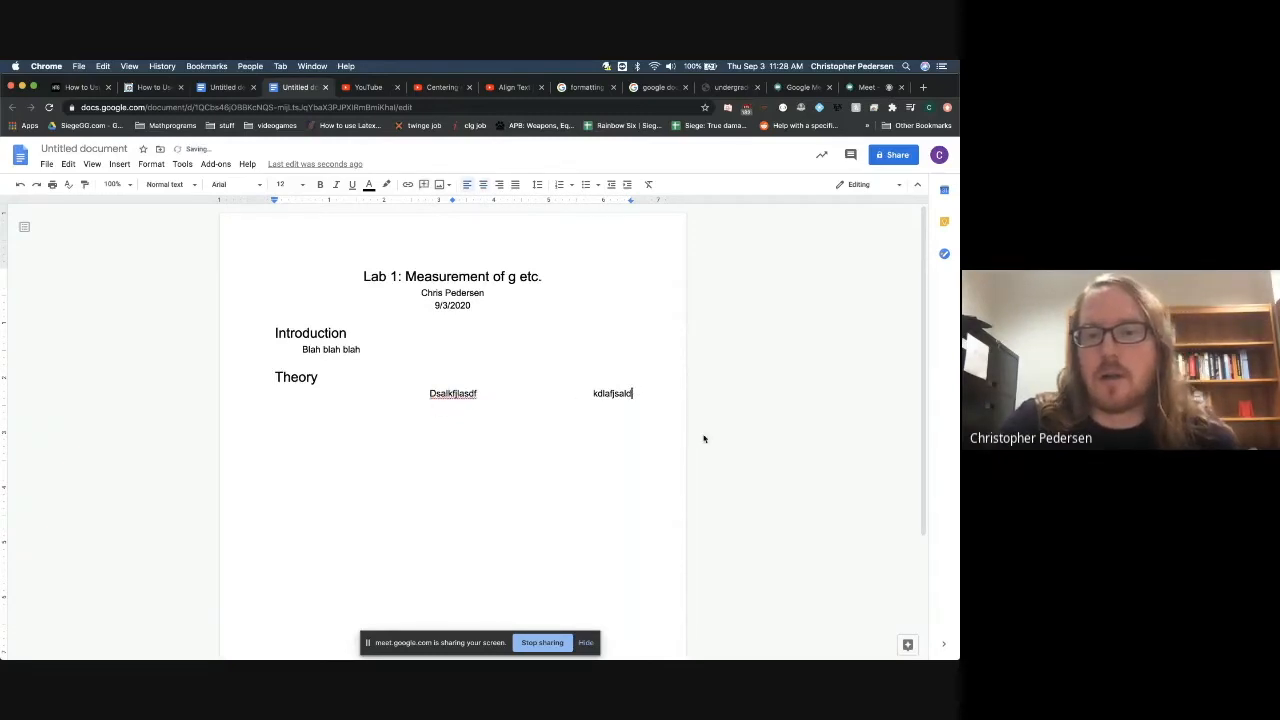
pyautogui.press('BackSpace')
pyautogui.press('BackSpace')
pyautogui.press('BackSpace')
pyautogui.press('BackSpace')
pyautogui.press('BackSpace')
pyautogui.press('BackSpace')
pyautogui.press('BackSpace')
pyautogui.press('BackSpace')
pyautogui.press('BackSpace')
pyautogui.press('BackSpace')
pyautogui.press('BackSpace')
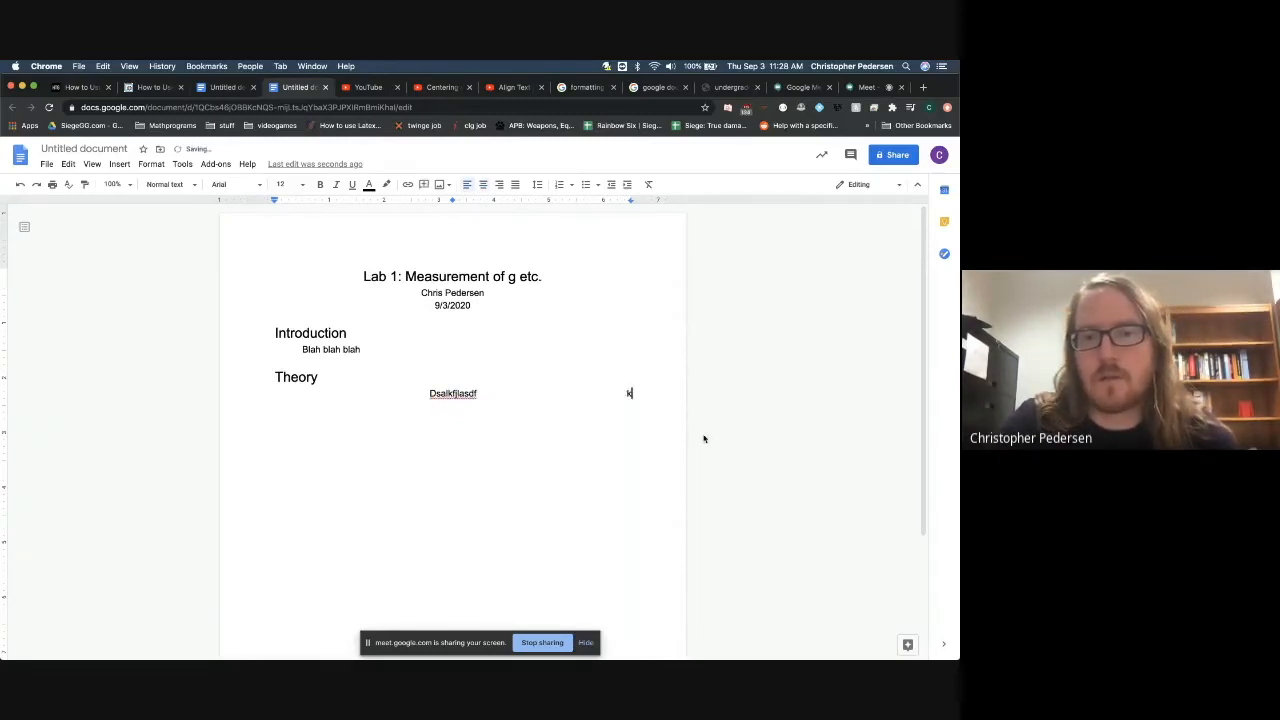
pyautogui.press('BackSpace')
pyautogui.press('BackSpace')
pyautogui.press('BackSpace')
pyautogui.press('BackSpace')
pyautogui.press('BackSpace')
pyautogui.press('BackSpace')
pyautogui.press('BackSpace')
pyautogui.press('BackSpace')
pyautogui.press('BackSpace')
pyautogui.press('BackSpace')
pyautogui.press('BackSpace')
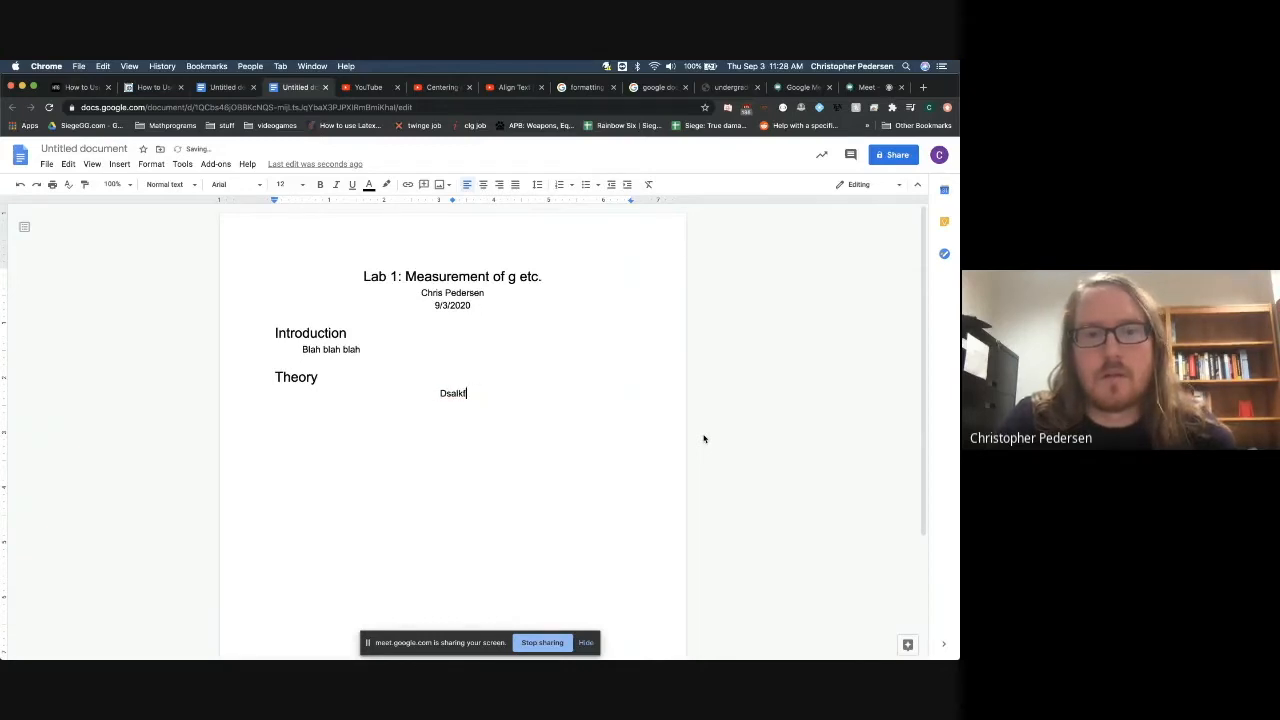
pyautogui.press('BackSpace')
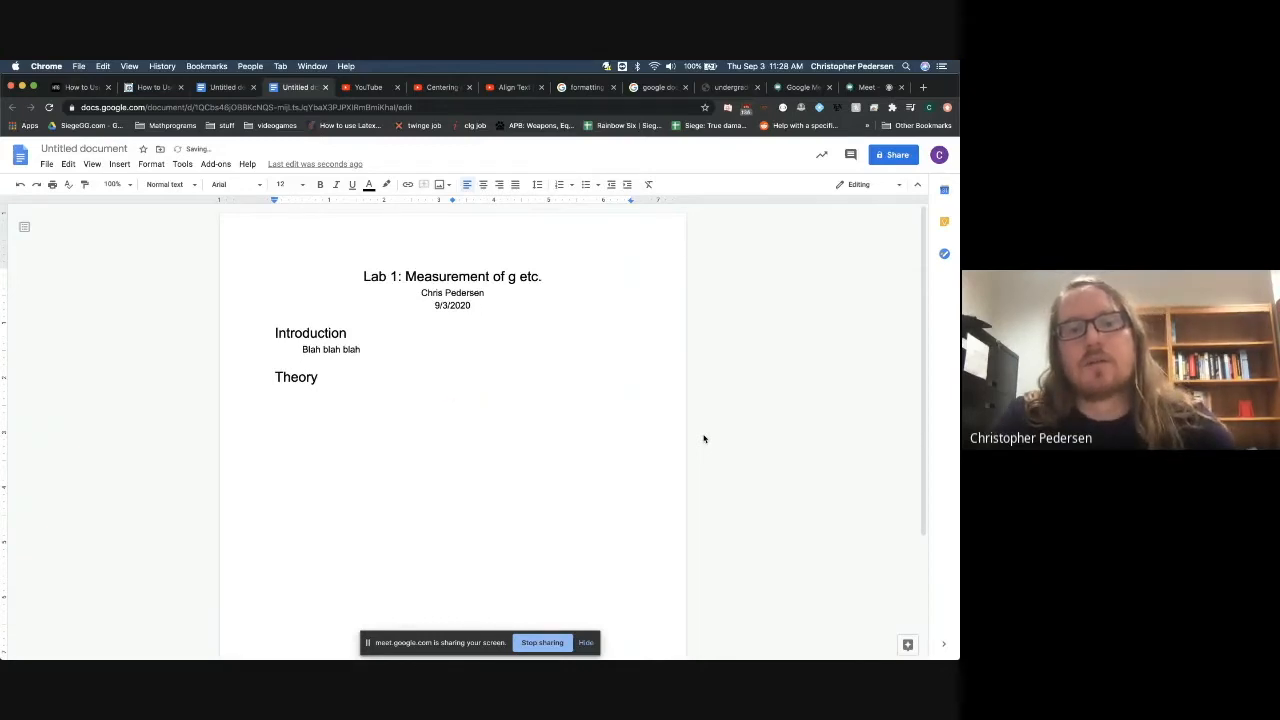
# Step: Try out right, center and left alignment on the empty line below Theory, ending with left alignment
pyautogui.press('super+shift+r')
pyautogui.press('super+shift+e')
pyautogui.press('super+shift+l')
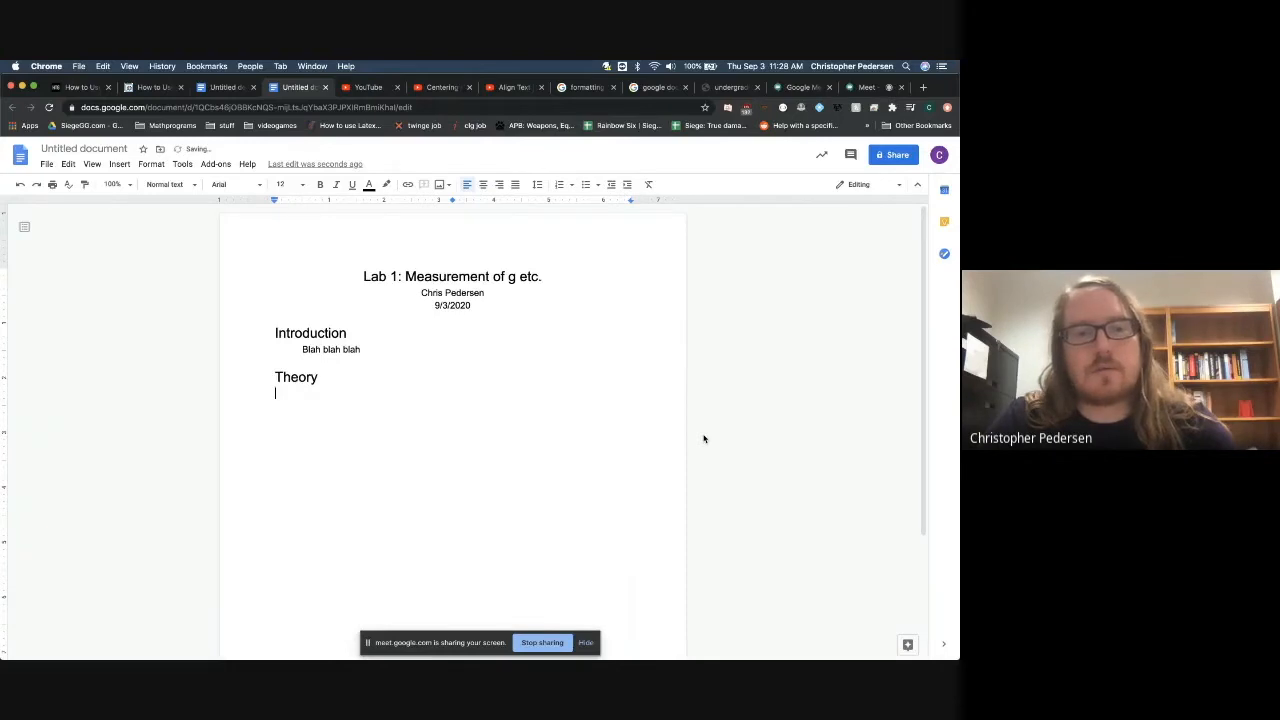
pyautogui.press('super+shift+e')
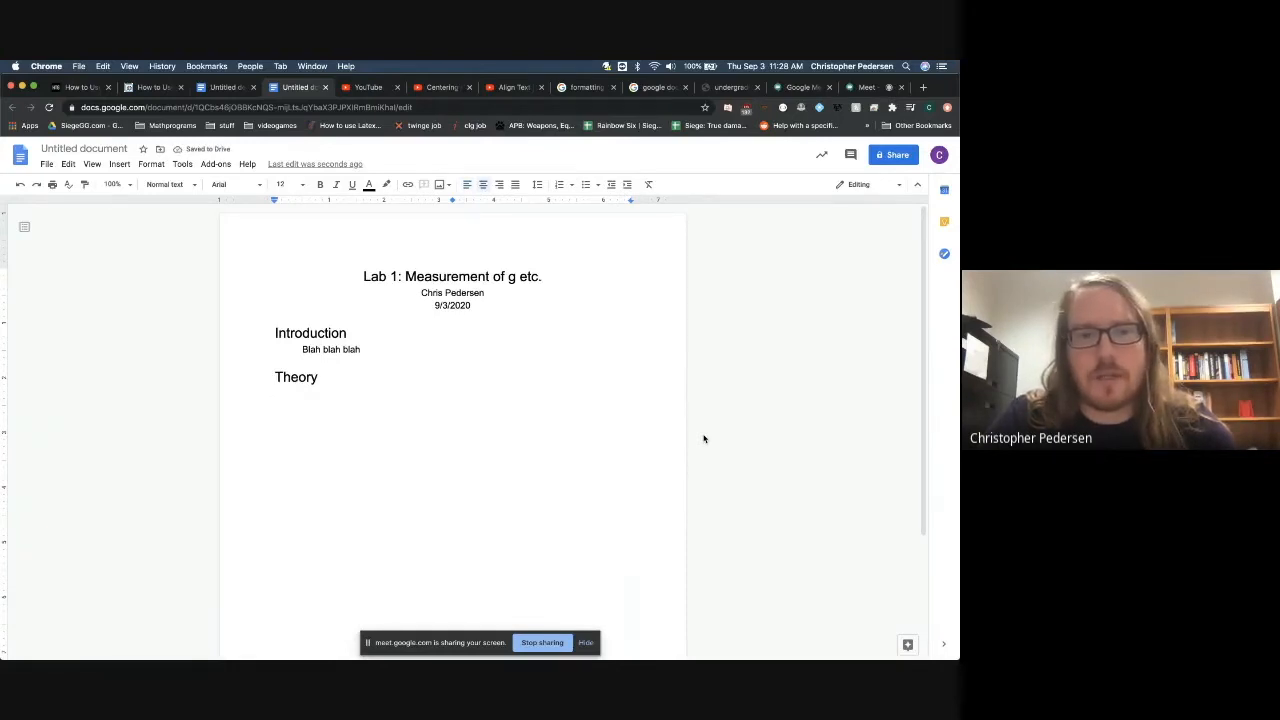
pyautogui.press('super+shift+l')
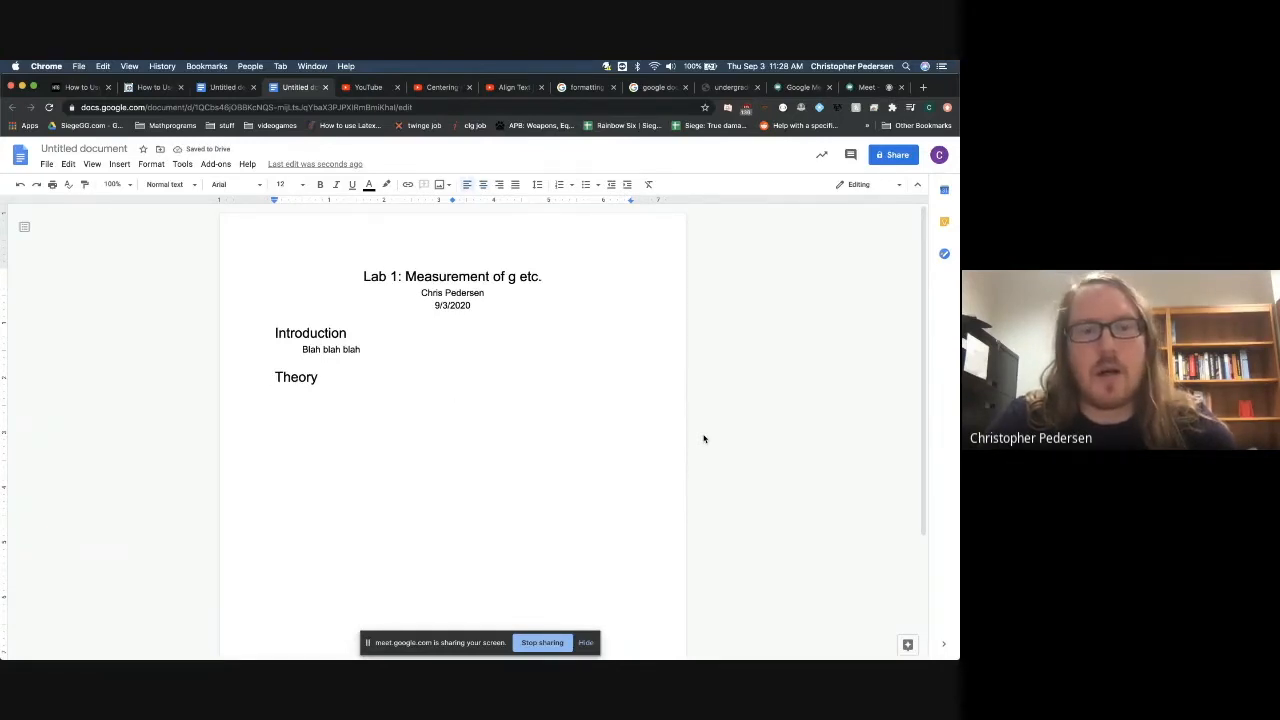
pyautogui.press('super+shift+e')
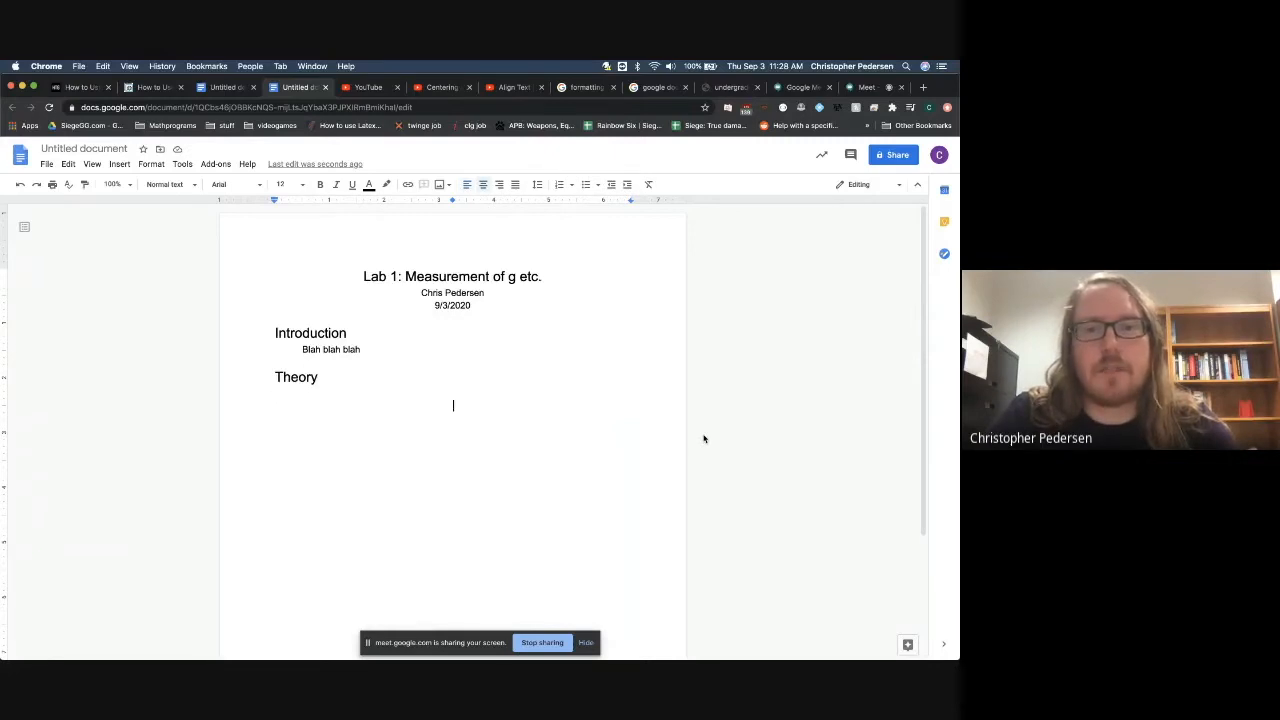
pyautogui.press('super+shift+l')
pyautogui.press('super+shift+e')
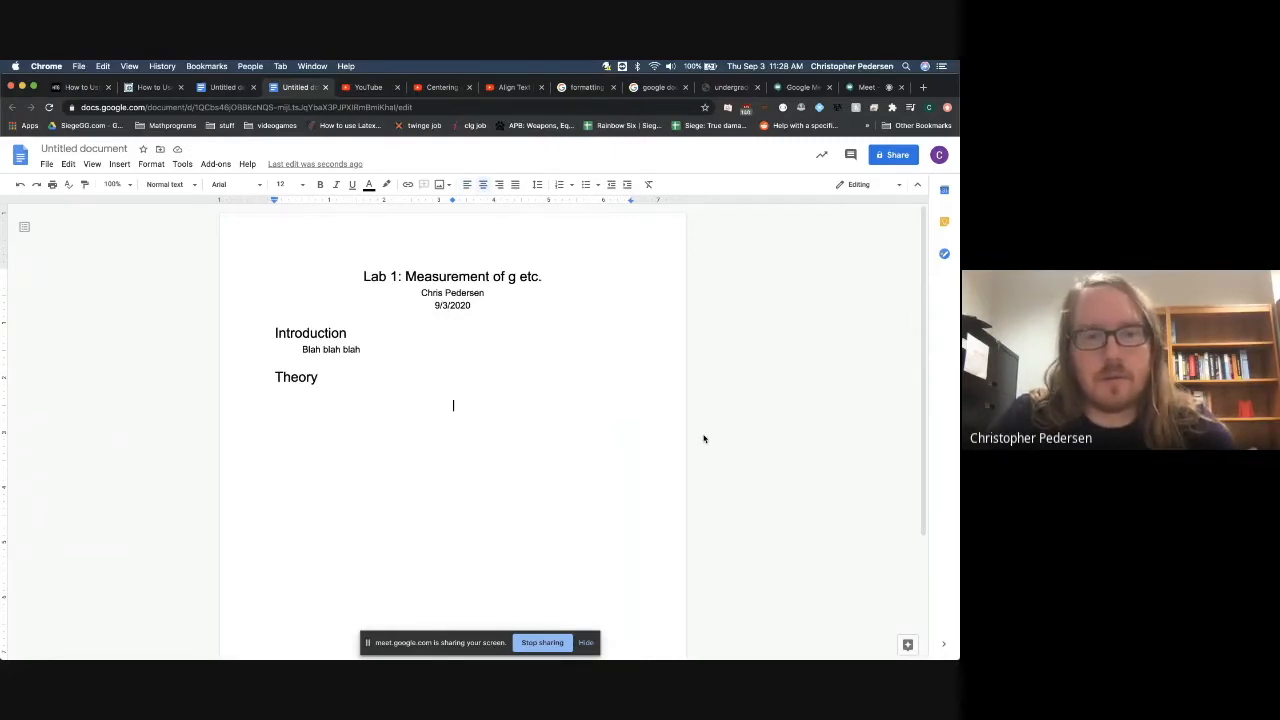
pyautogui.press('super+shift+l')
pyautogui.press('super+shift+e')
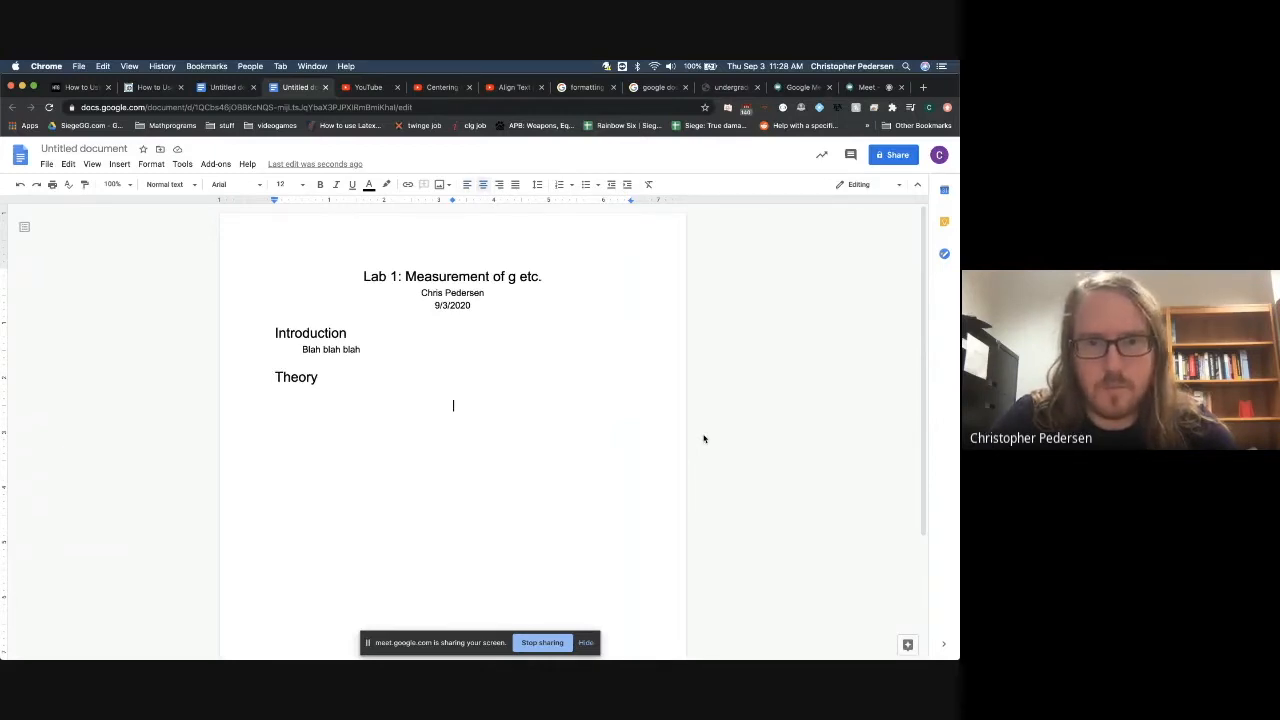
pyautogui.press('super+shift+l')
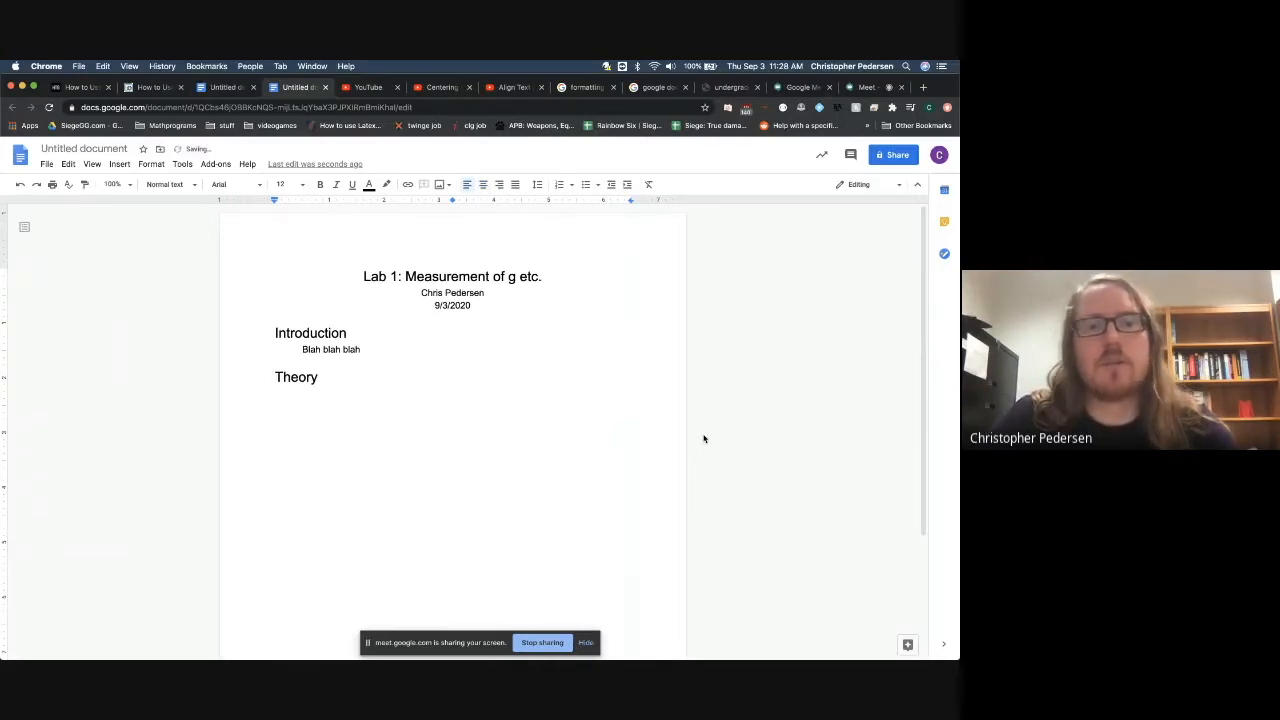
# Step: Write the body text "Blah blah blah" directly below Theory and start a new line at the center tab-stop
pyautogui.press('Return')
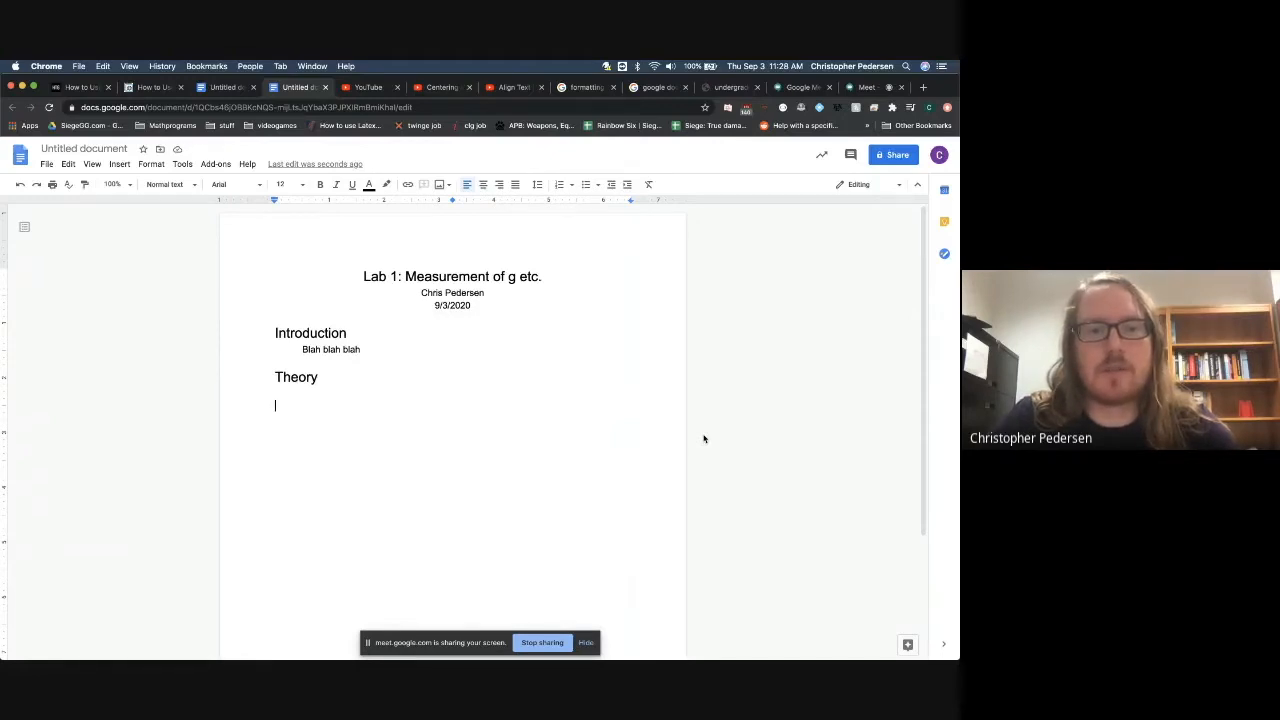
pyautogui.press('BackSpace')
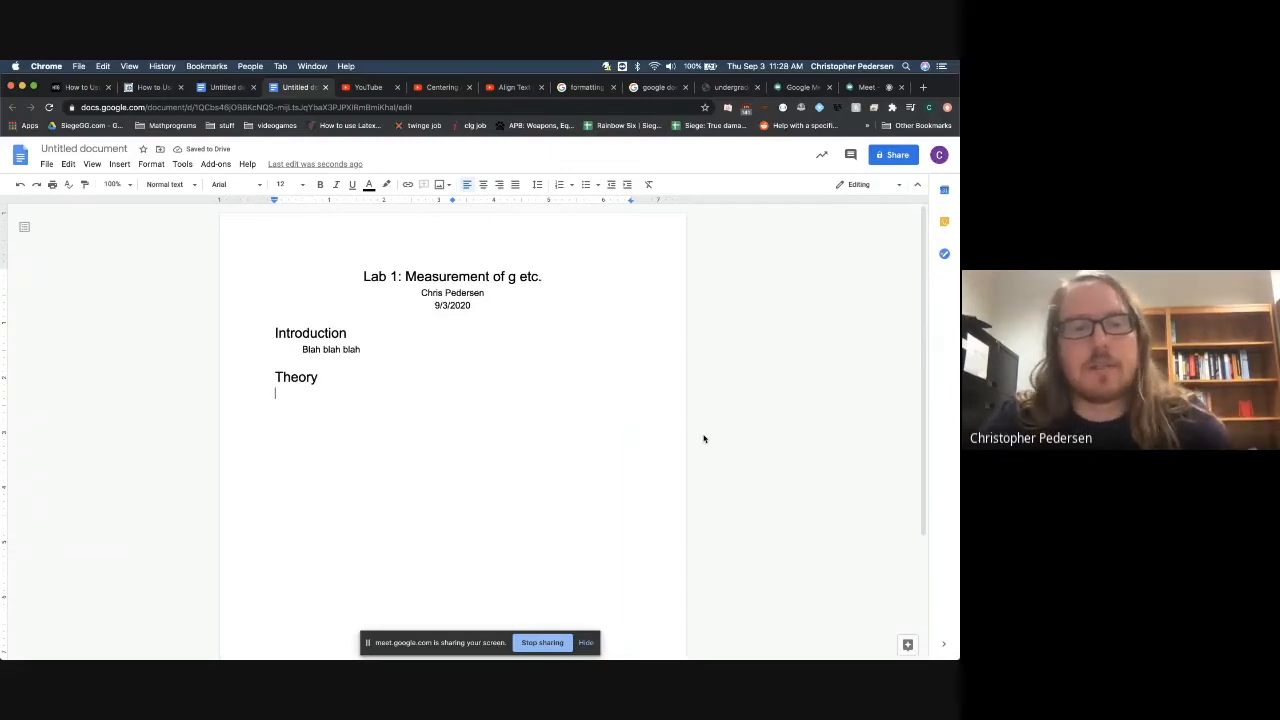
pyautogui.write('Blah blah blah')
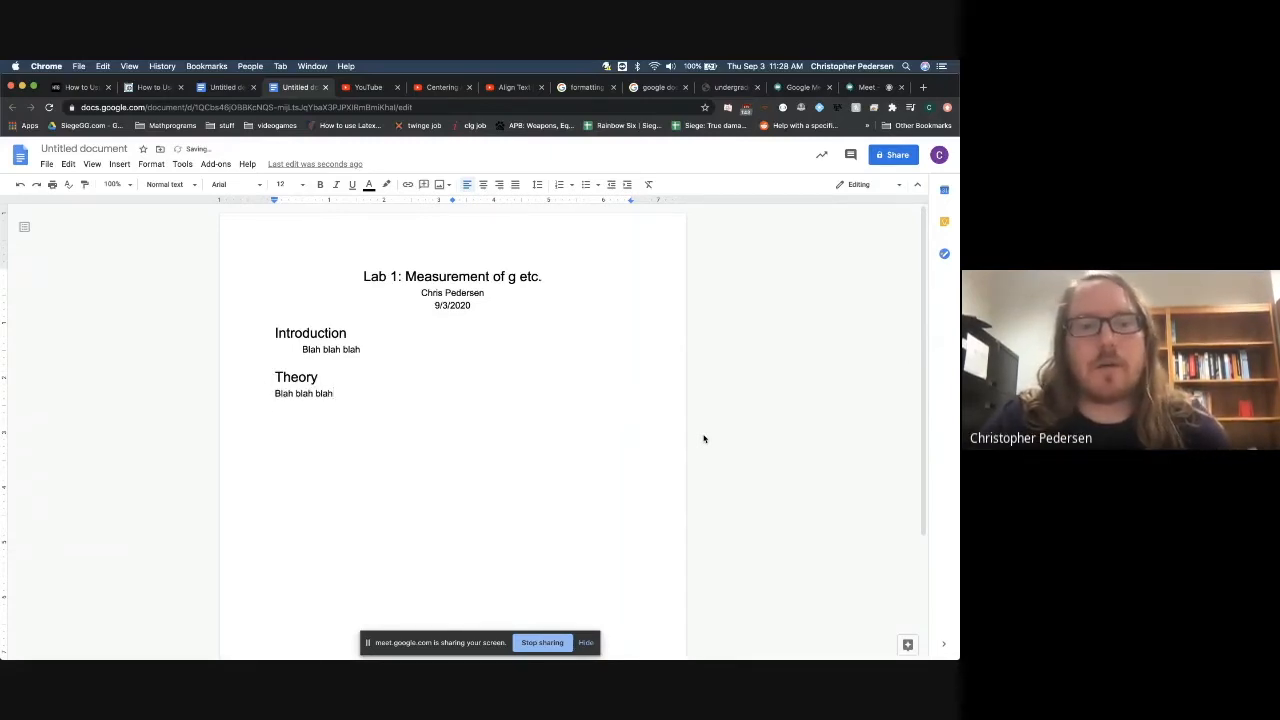
pyautogui.press('Return')
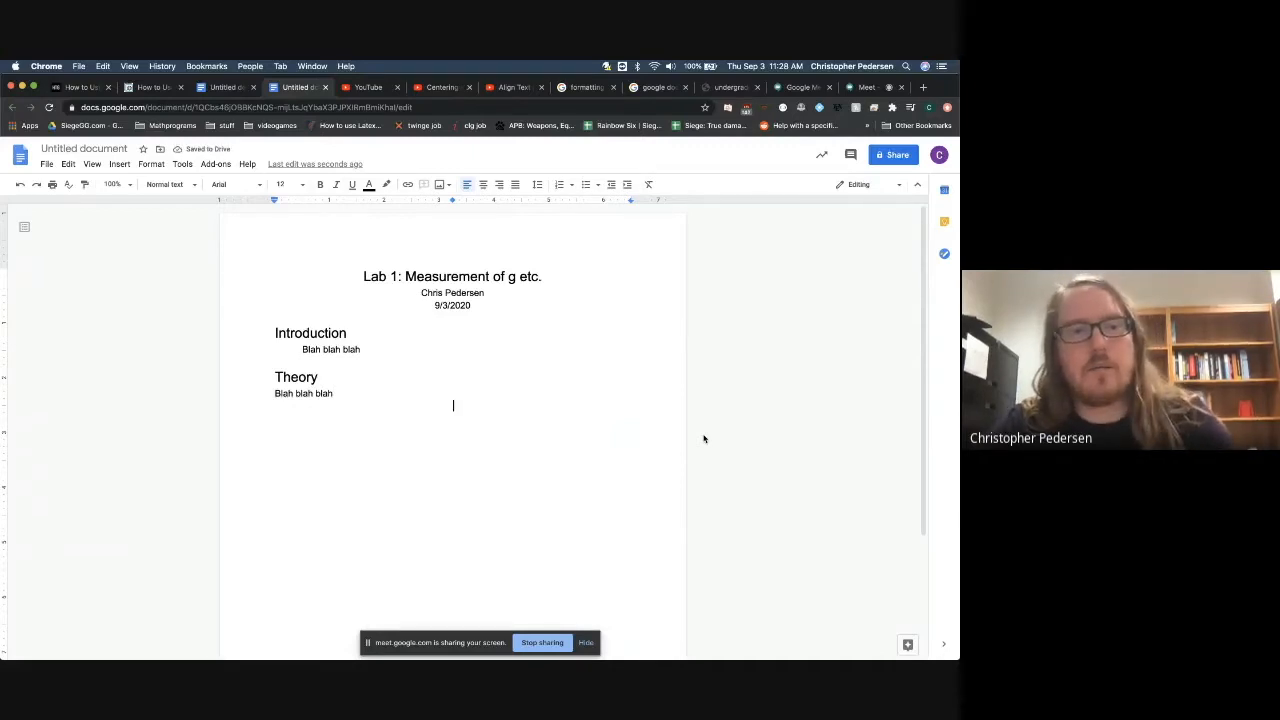
pyautogui.click(124, 165)
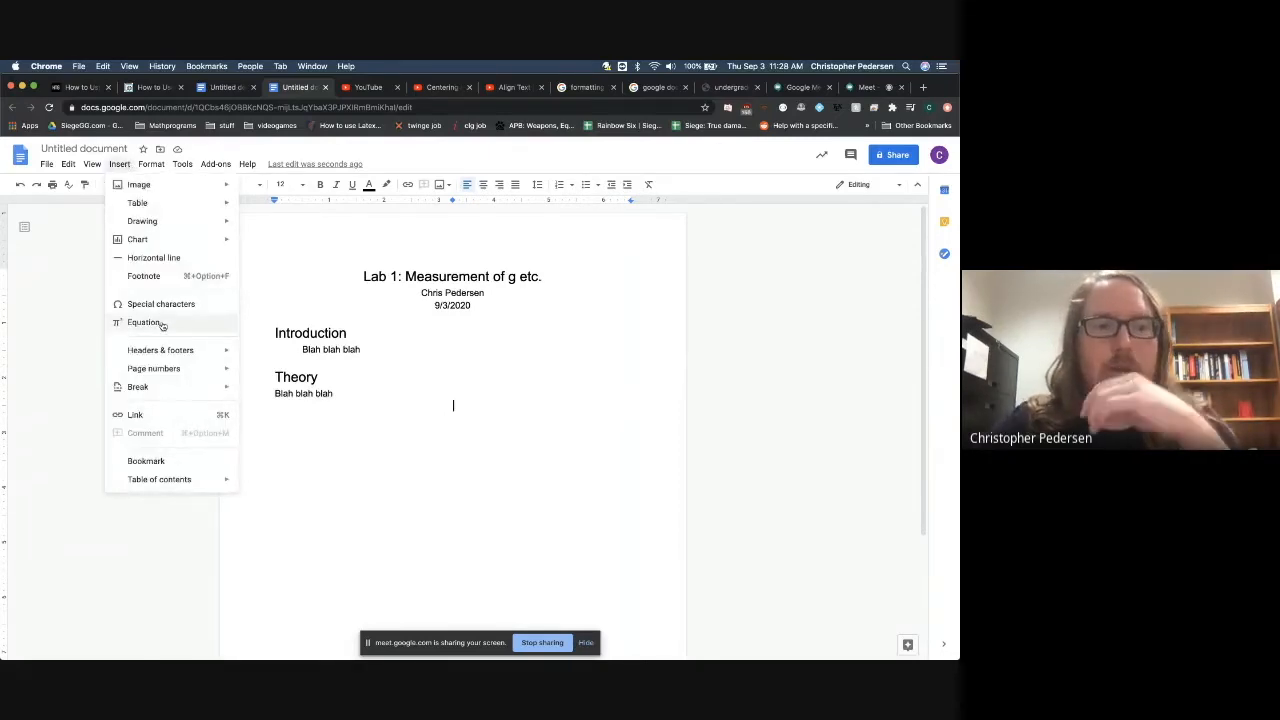
pyautogui.click(124, 165)
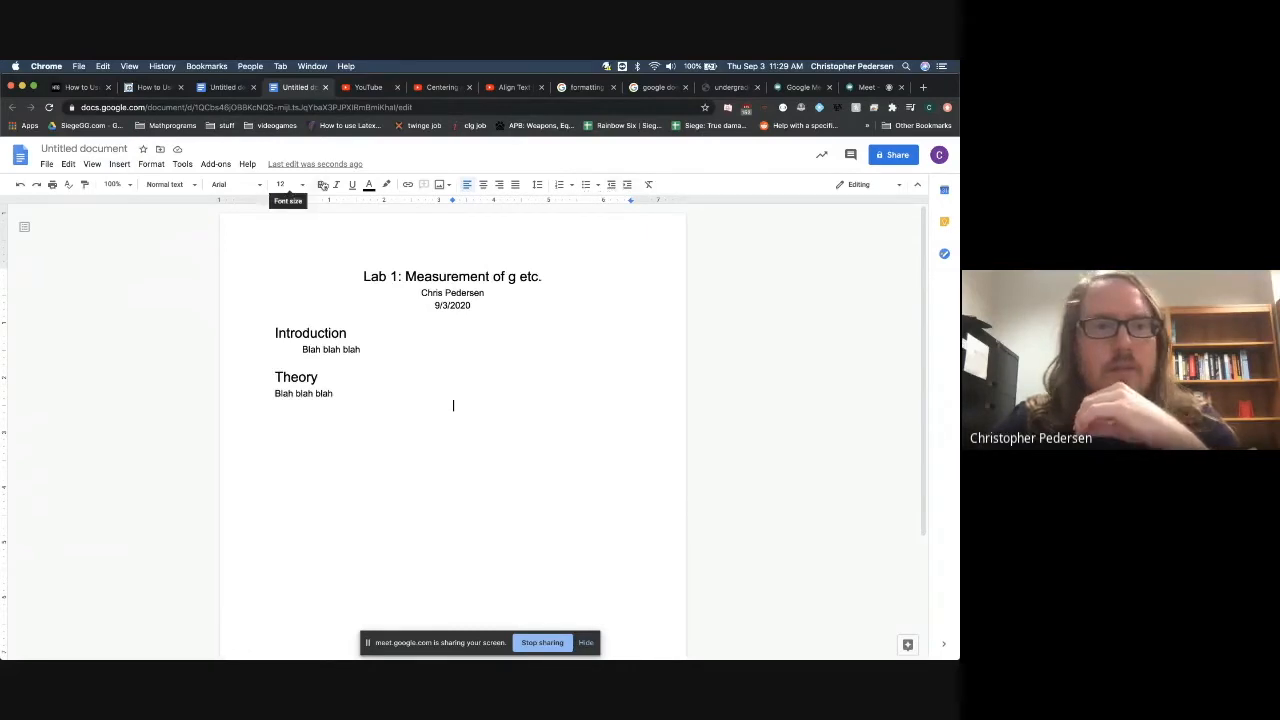
pyautogui.click(446, 186)
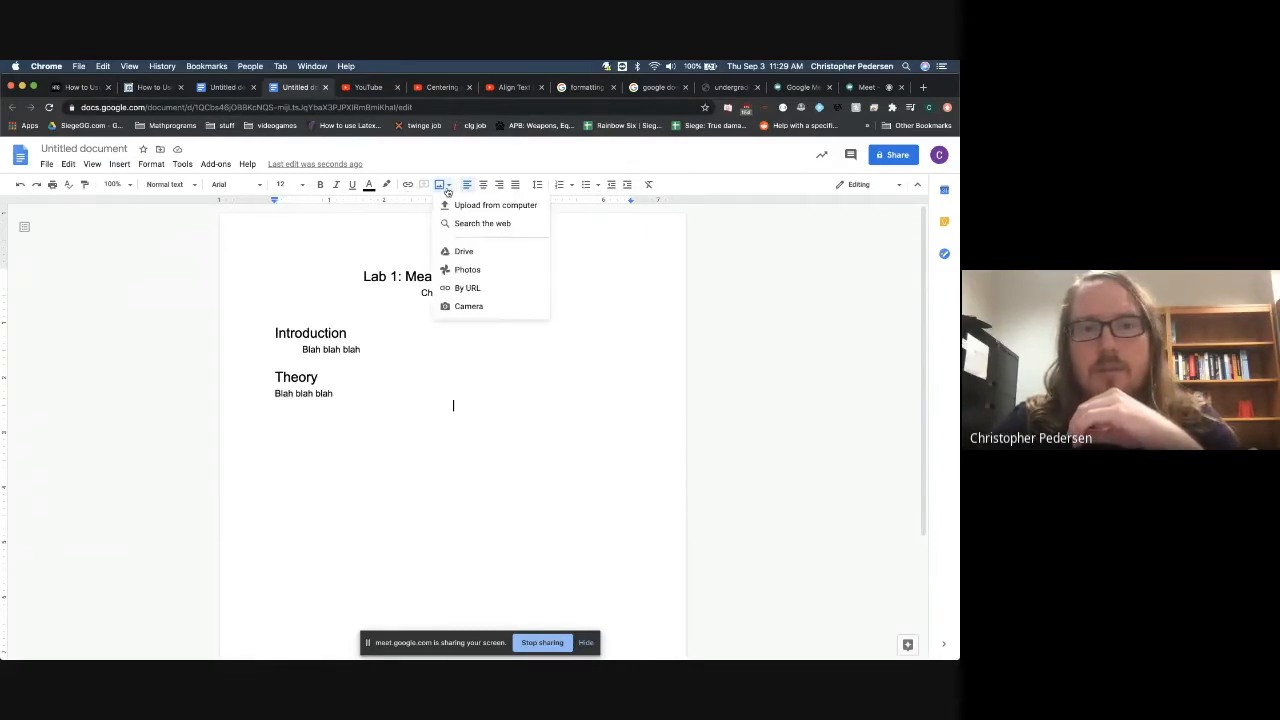
pyautogui.click(446, 187)
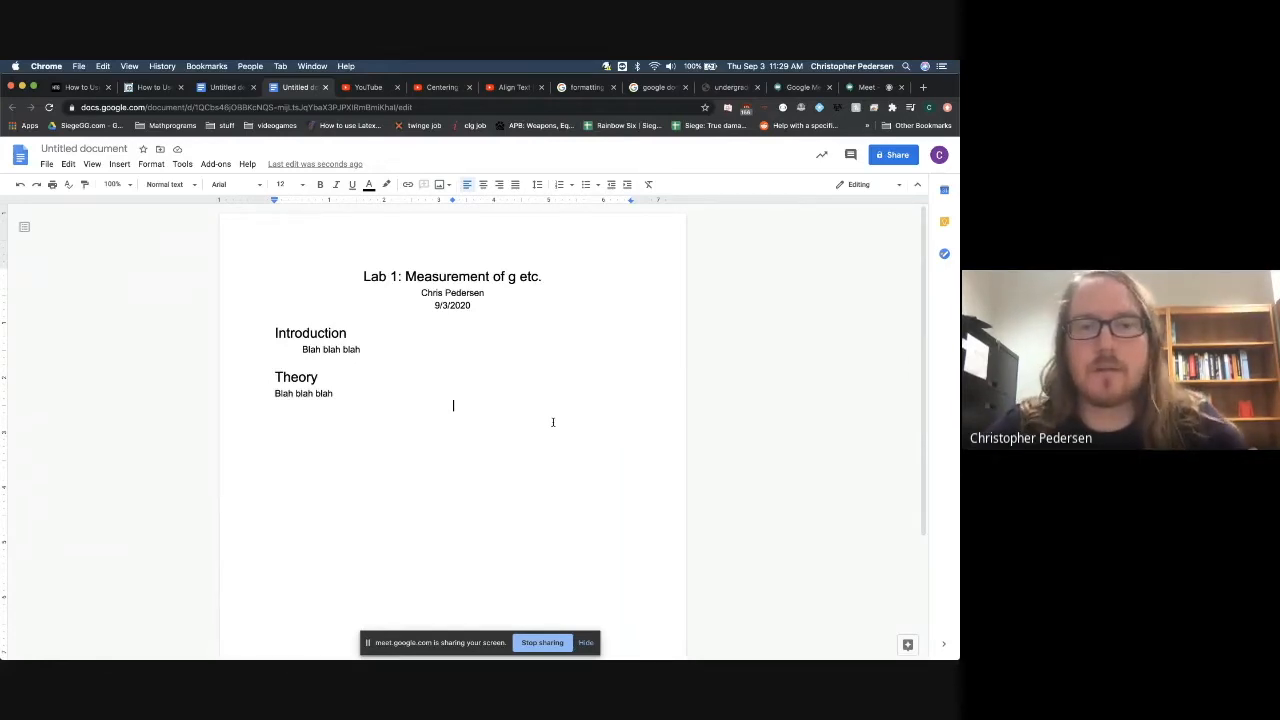
# Step: Search the web in a new tab for "google docs insert menu shortcut", look through the results and return to the document
pyautogui.press('super+t')
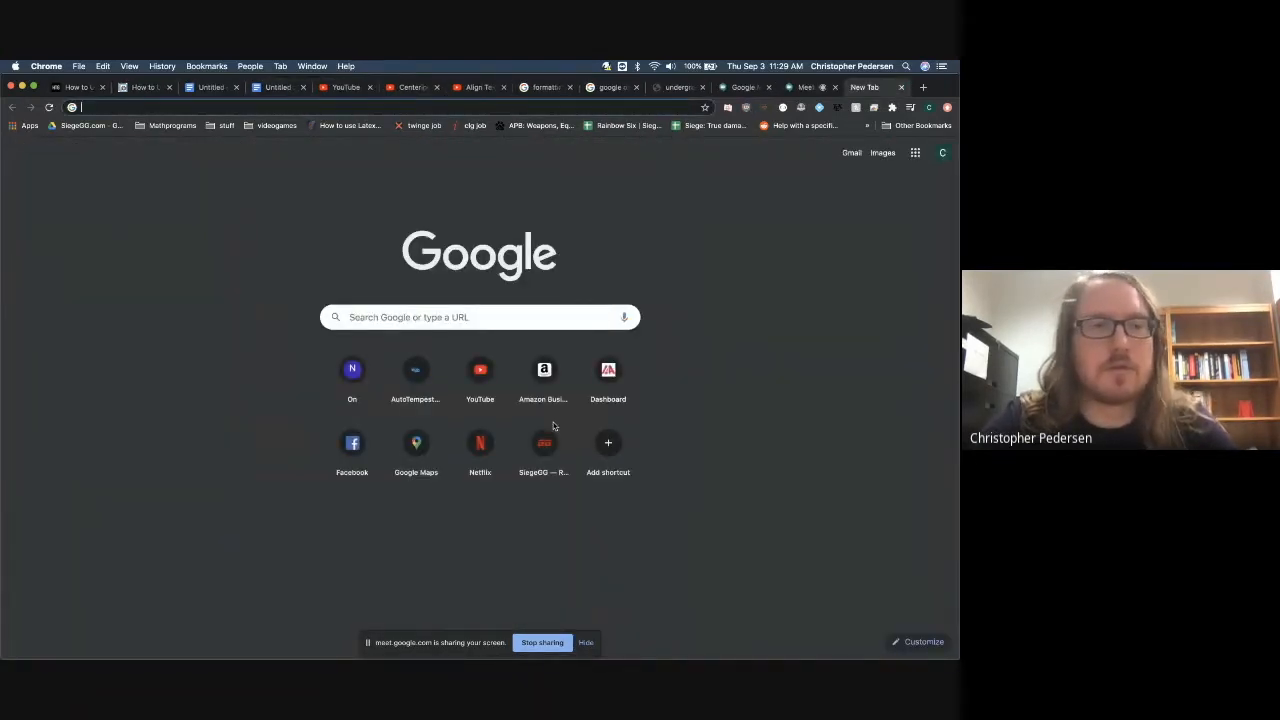
pyautogui.write('google doc')
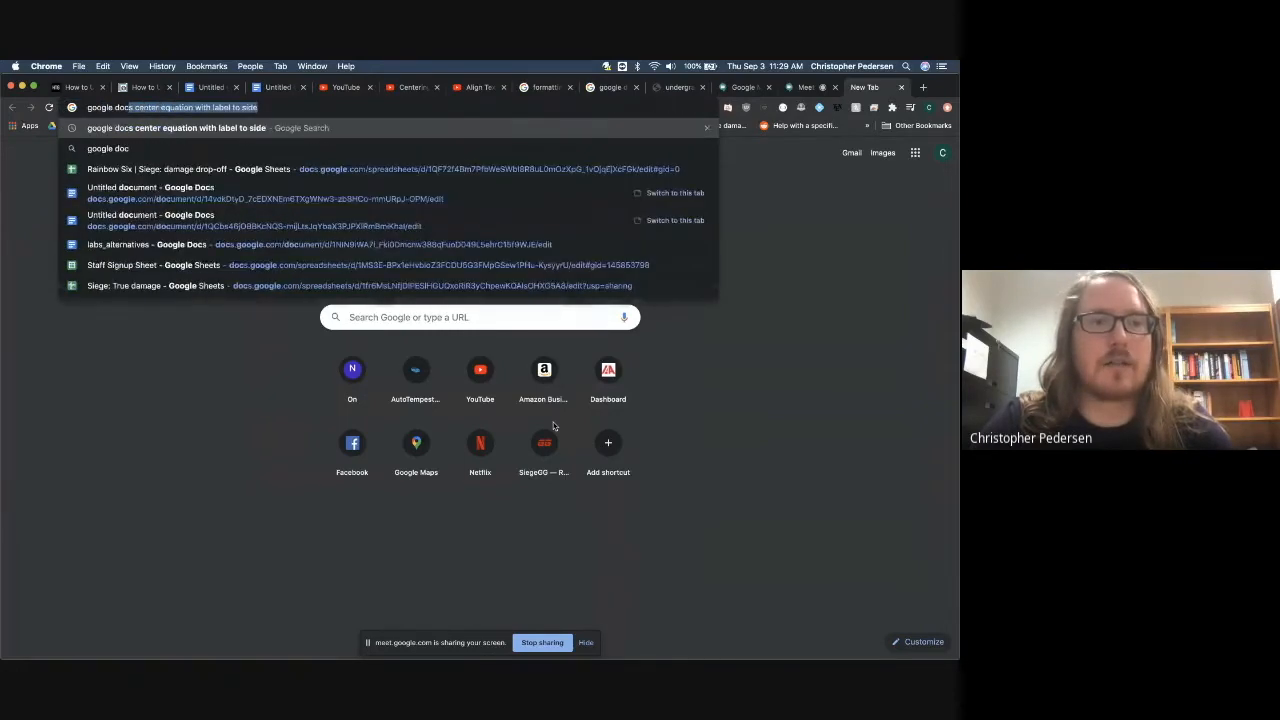
pyautogui.write('s insert')
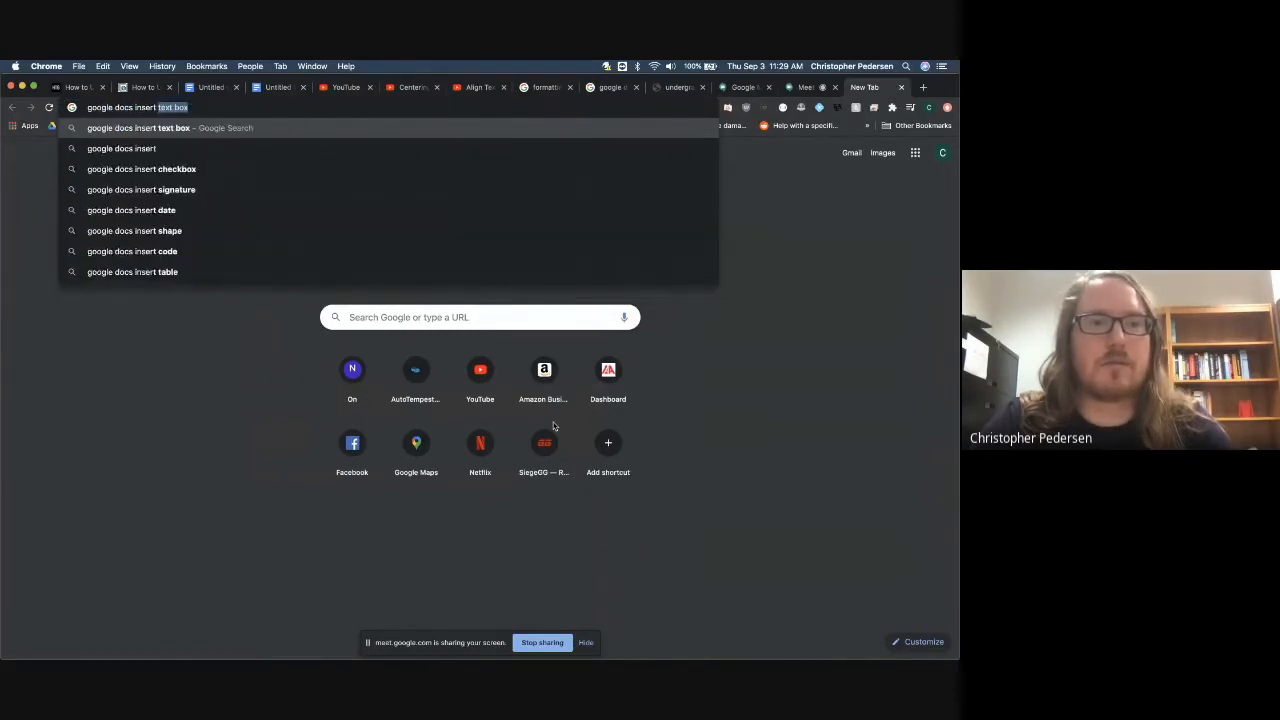
pyautogui.write(' menu ')
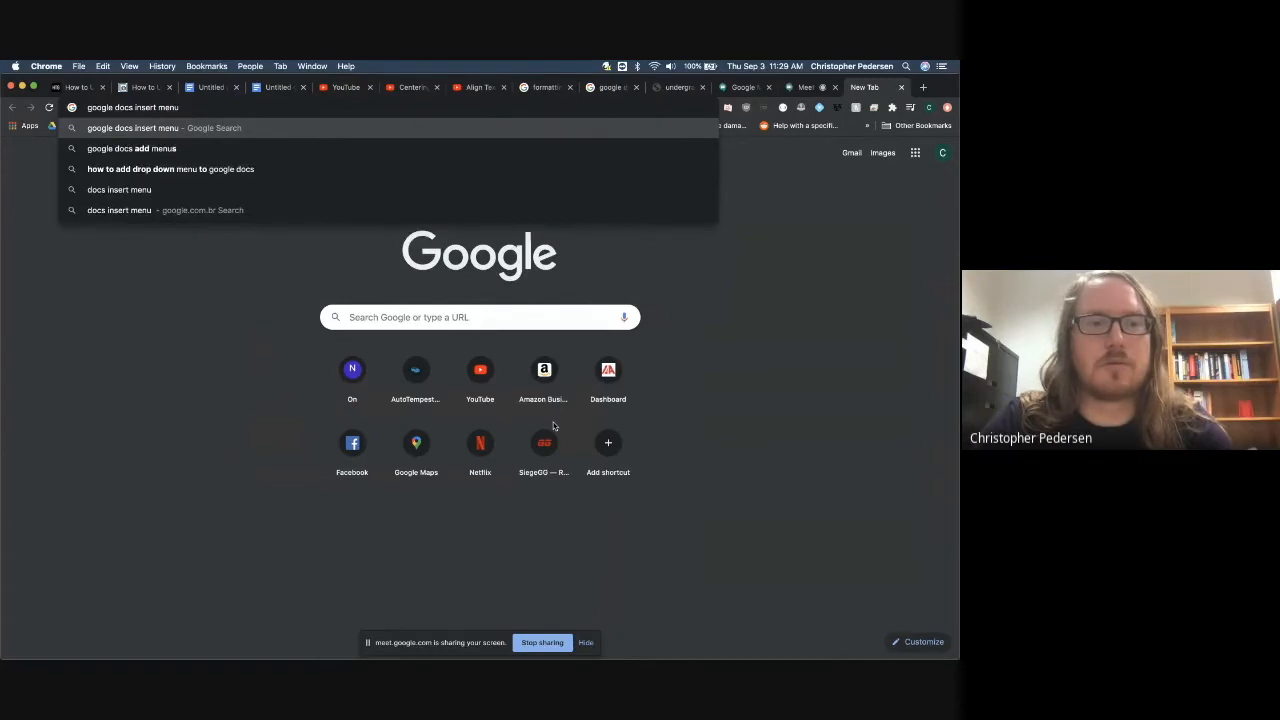
pyautogui.write('shortcut')
pyautogui.press('Return')
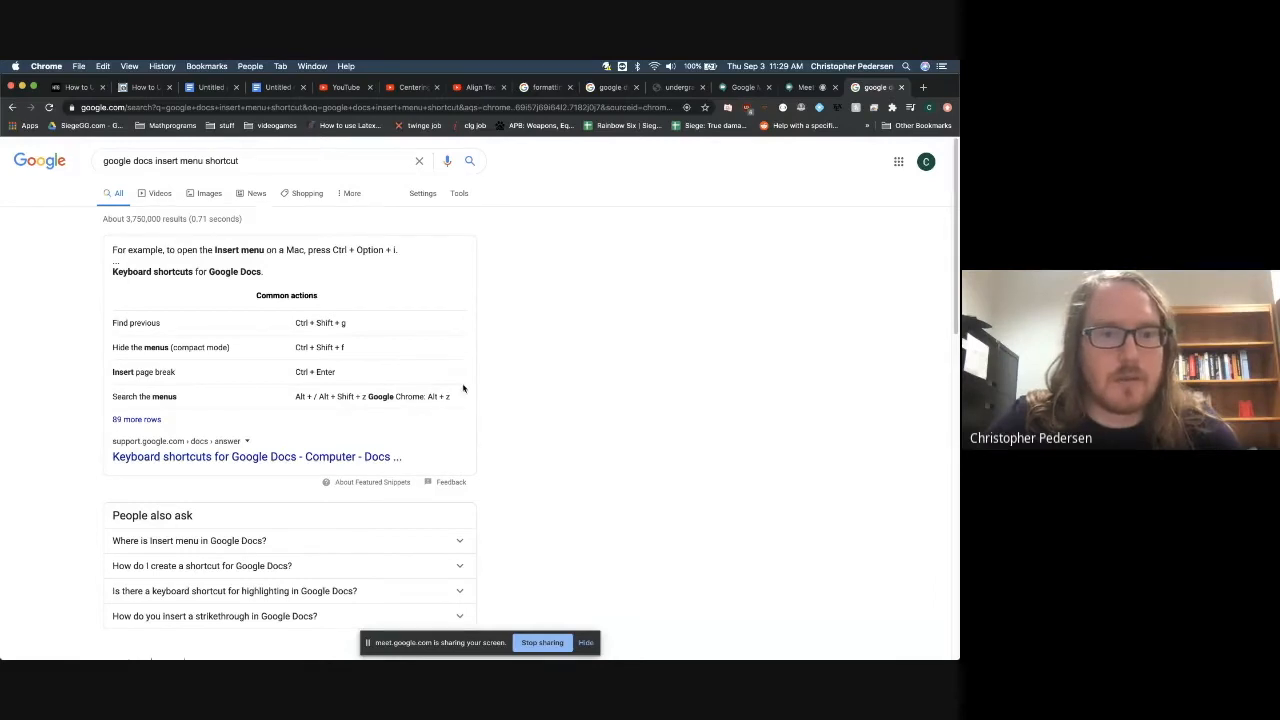
pyautogui.scroll(-5, 463, 388)
pyautogui.scroll(5, 463, 388)
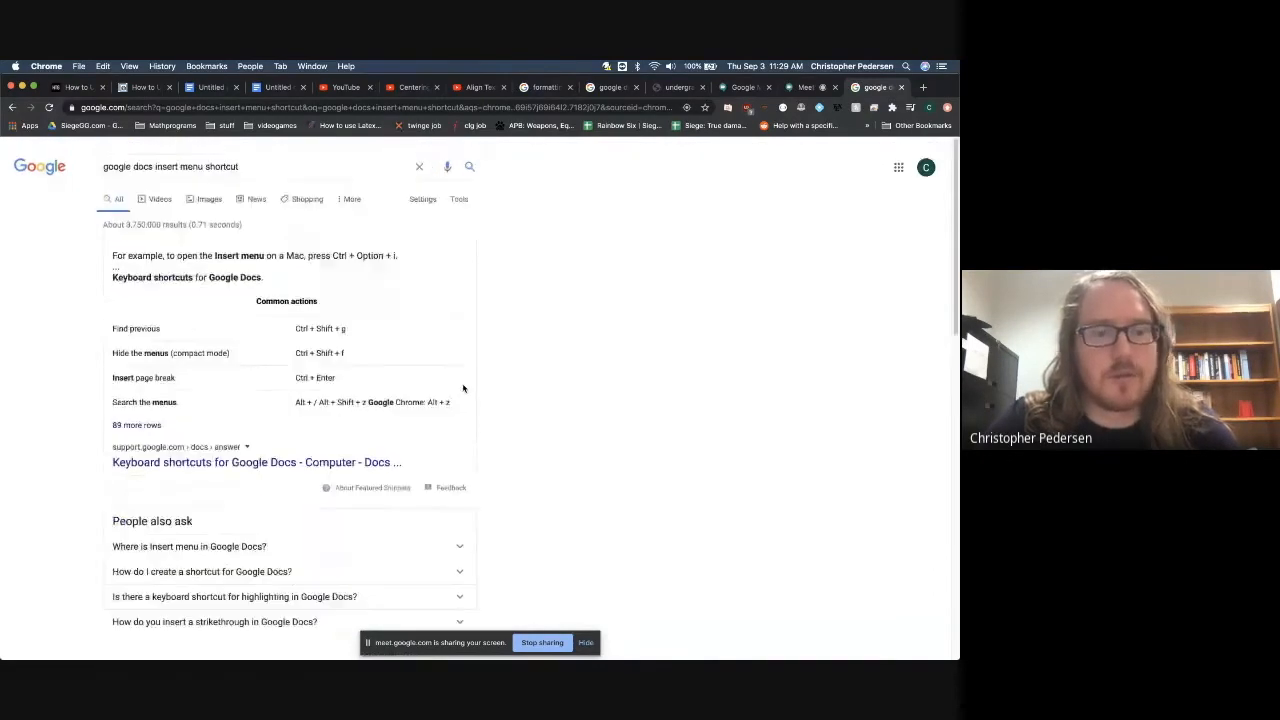
pyautogui.press('super+w')
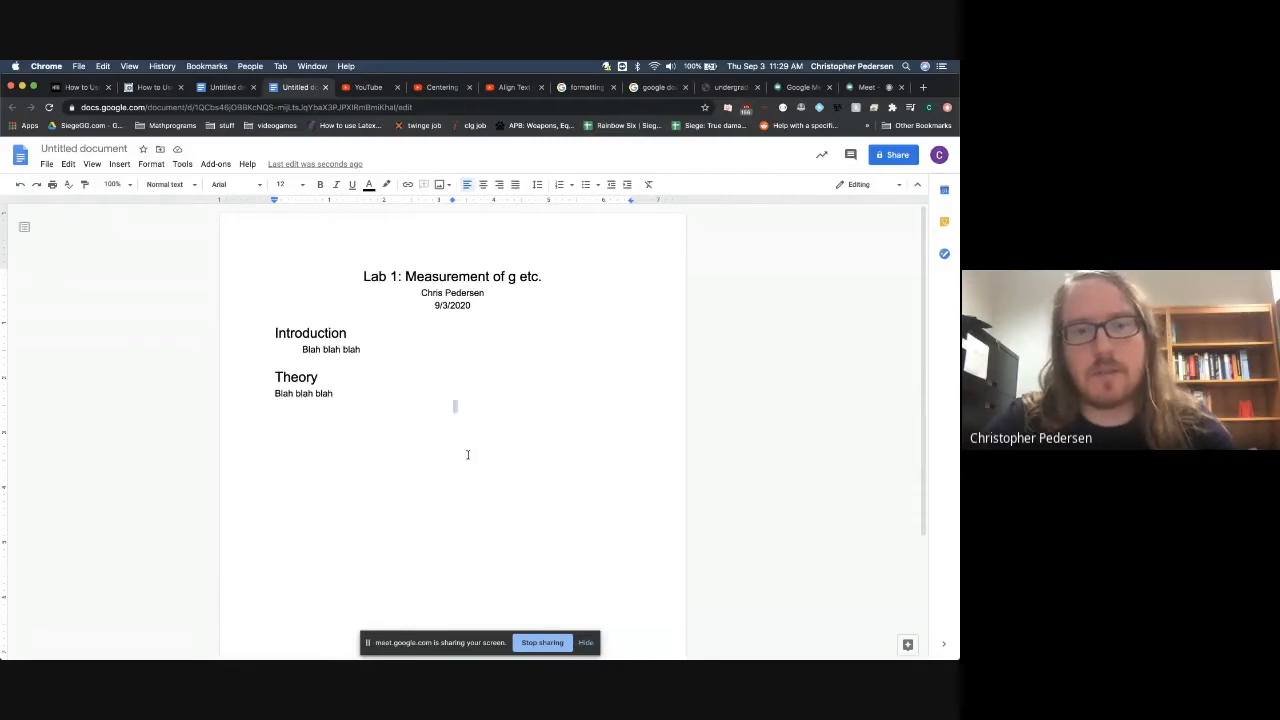
# Step: Insert a new equation at the center tab-stop on the line below the Theory body text
pyautogui.hotkey('ctrl', 'alt', 'i')
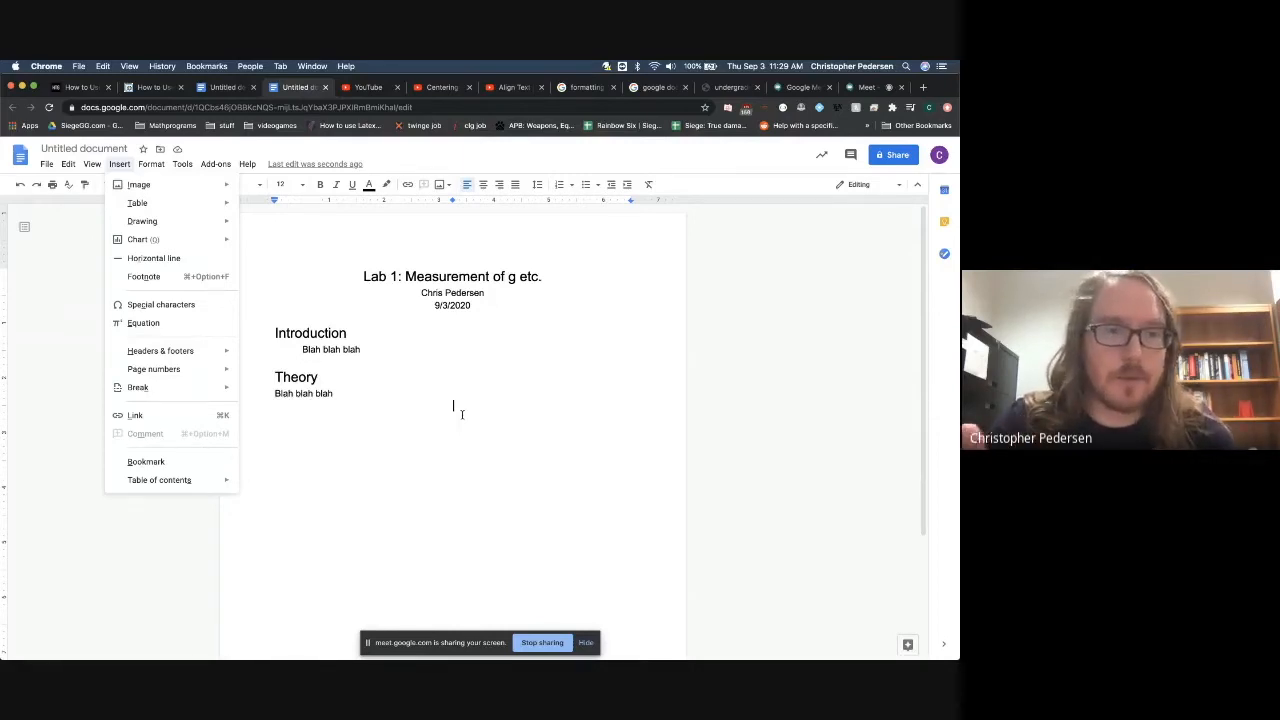
pyautogui.press('Escape')
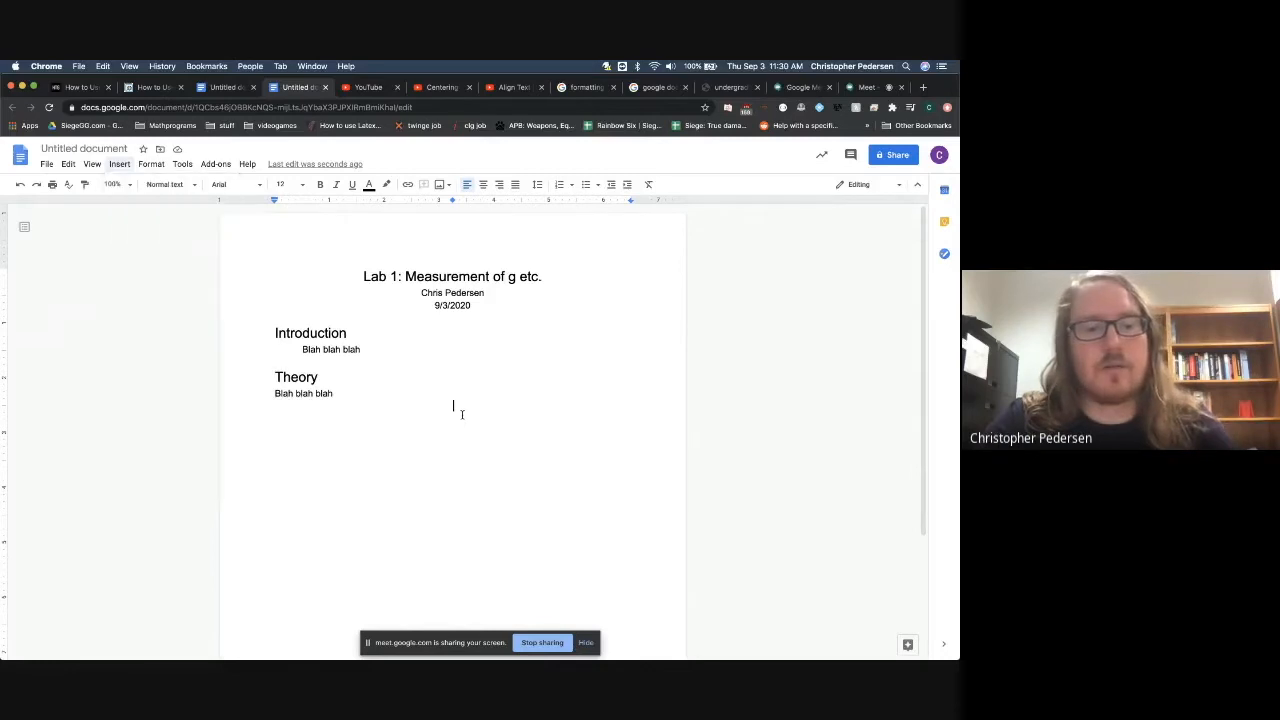
pyautogui.hotkey('ctrl', 'alt', 'i')
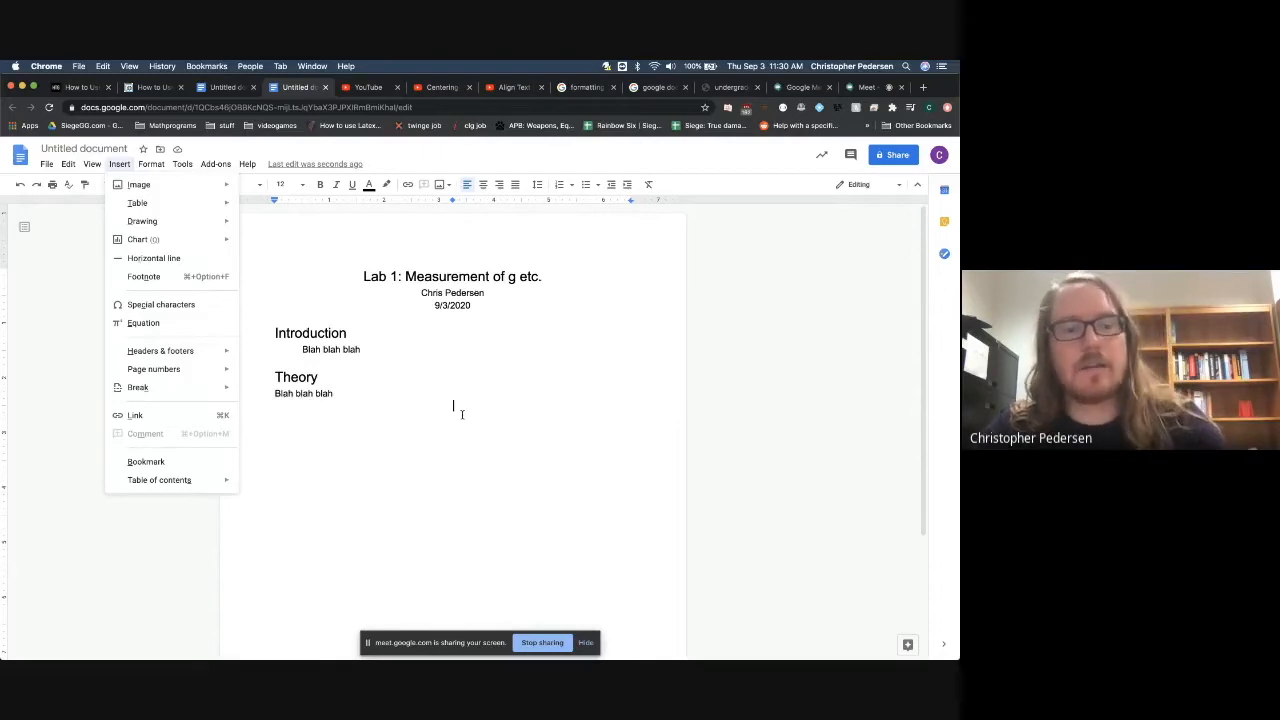
pyautogui.press('e')
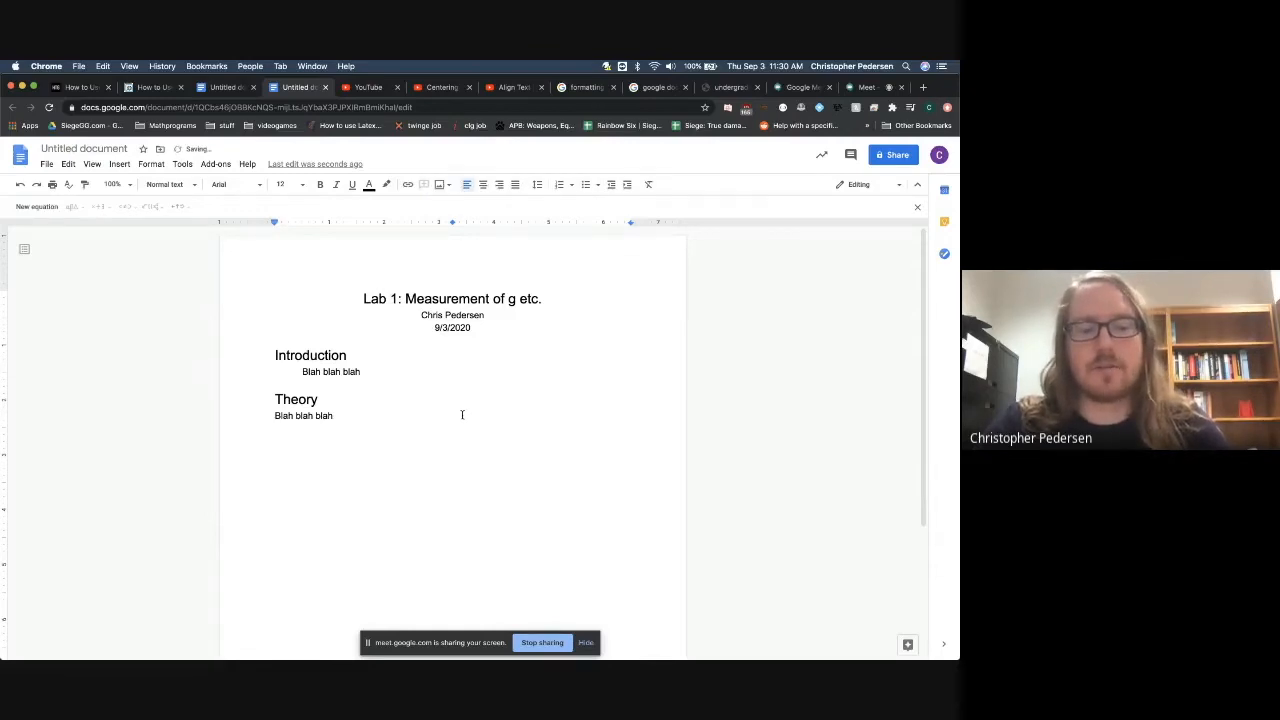
pyautogui.hotkey('ctrl', 'alt', 'i')
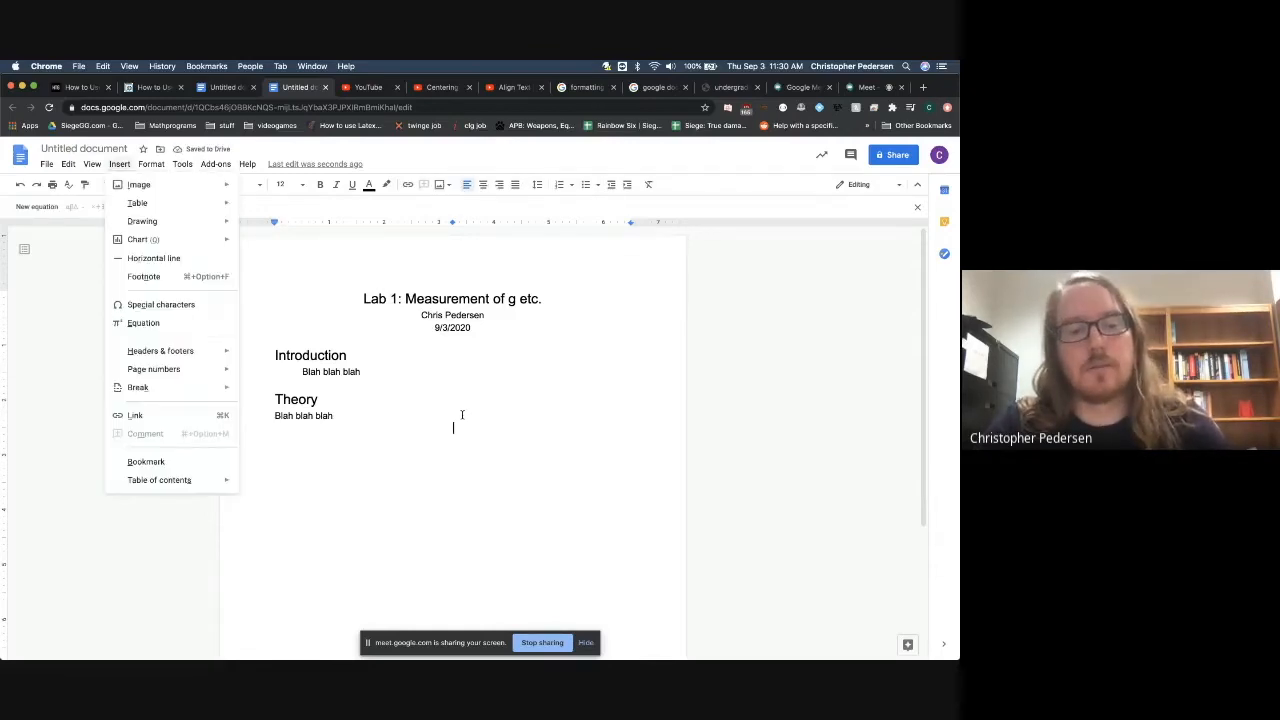
pyautogui.press('e')
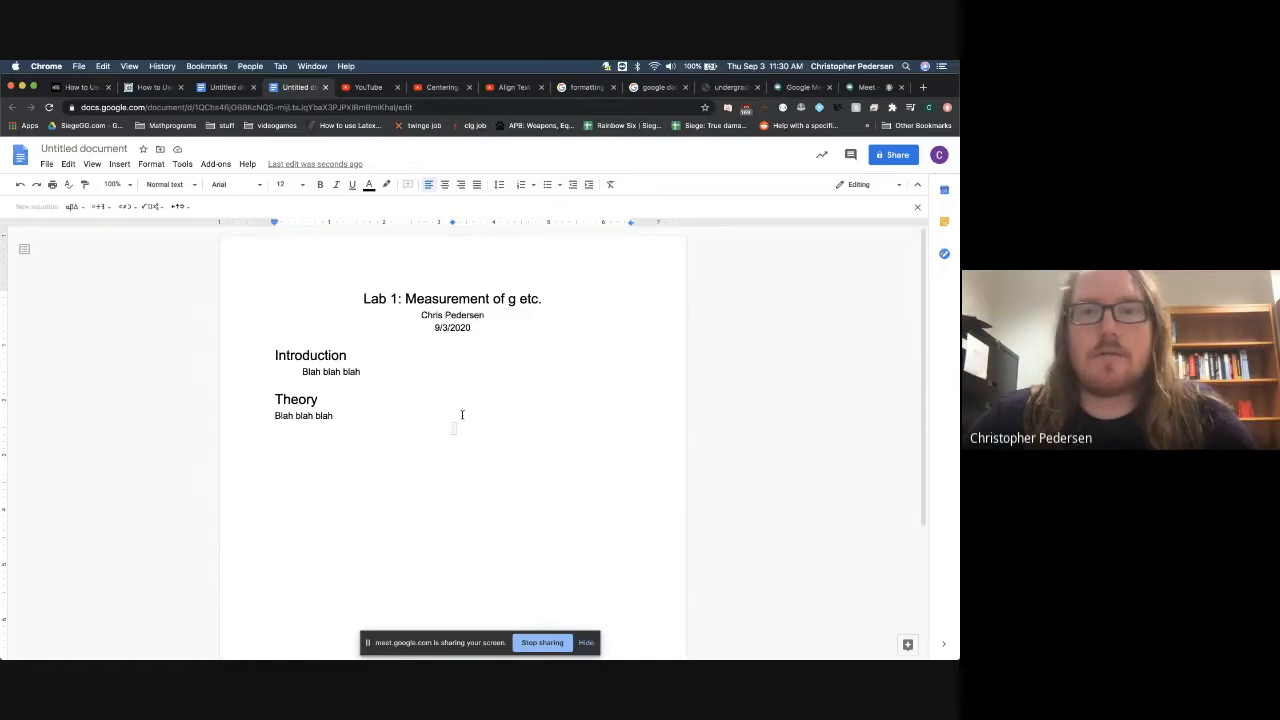
# Step: Examine the LaTeX symbol commands in the undergradmath.pdf reference sheet open in the browser
pyautogui.click(735, 88)
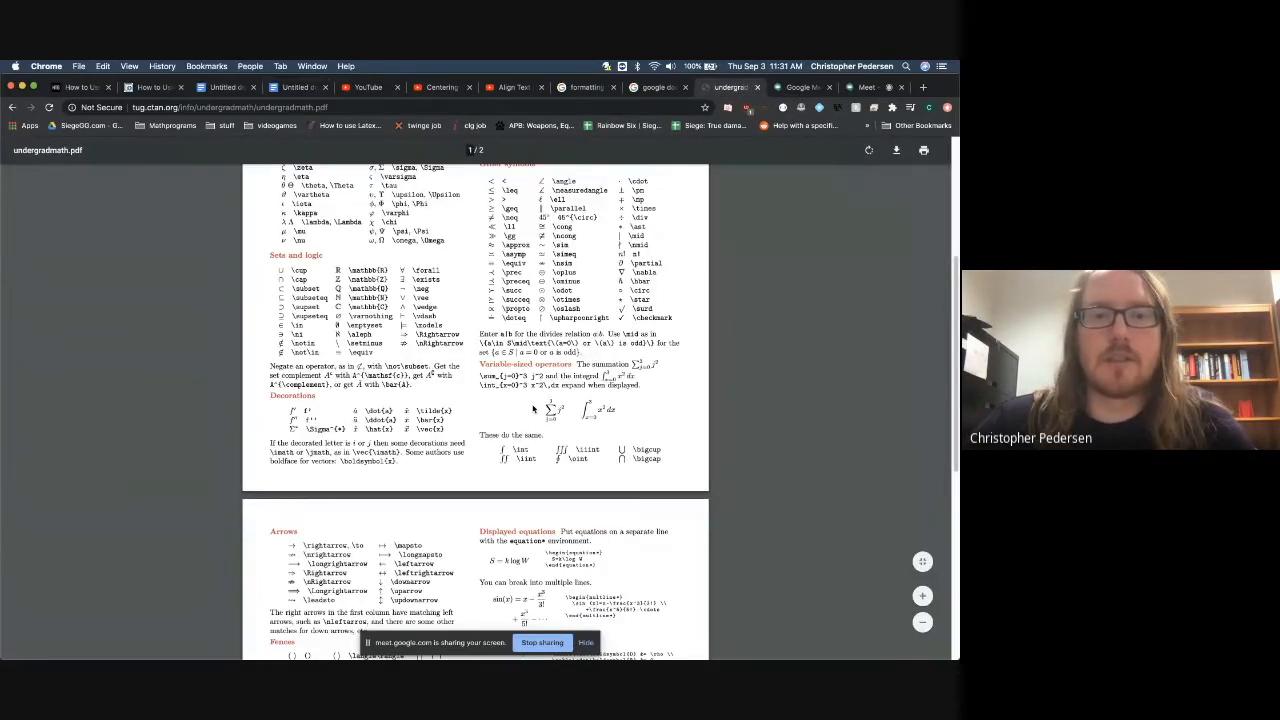
pyautogui.scroll(3, 533, 409)
pyautogui.scroll(-2, 532, 406)
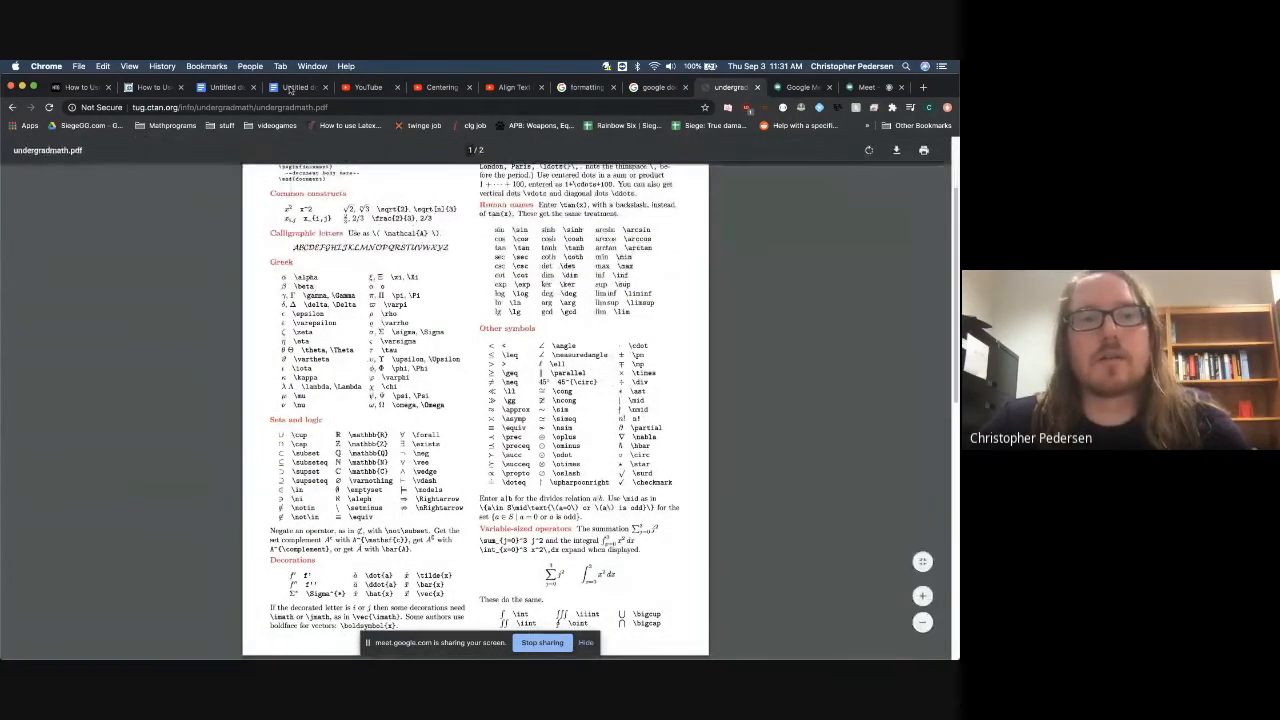
# Step: Return to the lab report document and write σ with a barred x as its subscript in the equation
pyautogui.click(293, 87)
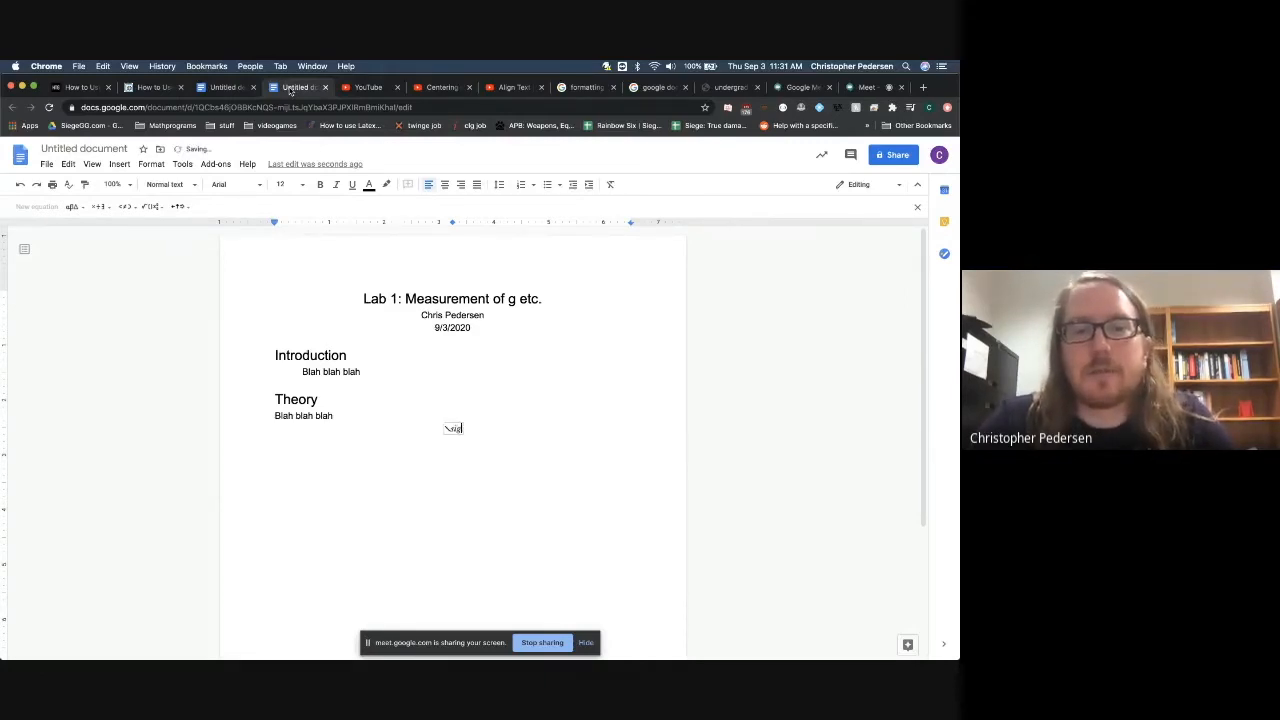
pyautogui.write('ma')
pyautogui.press('space')
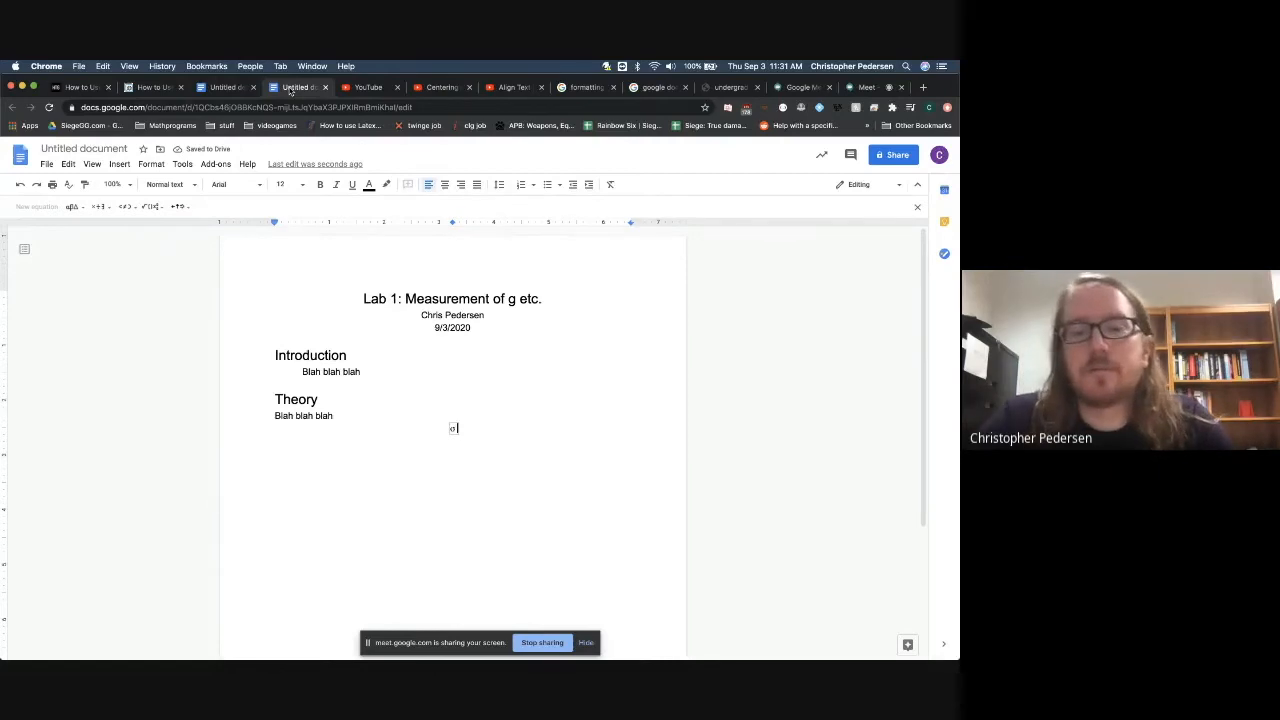
pyautogui.write('_')
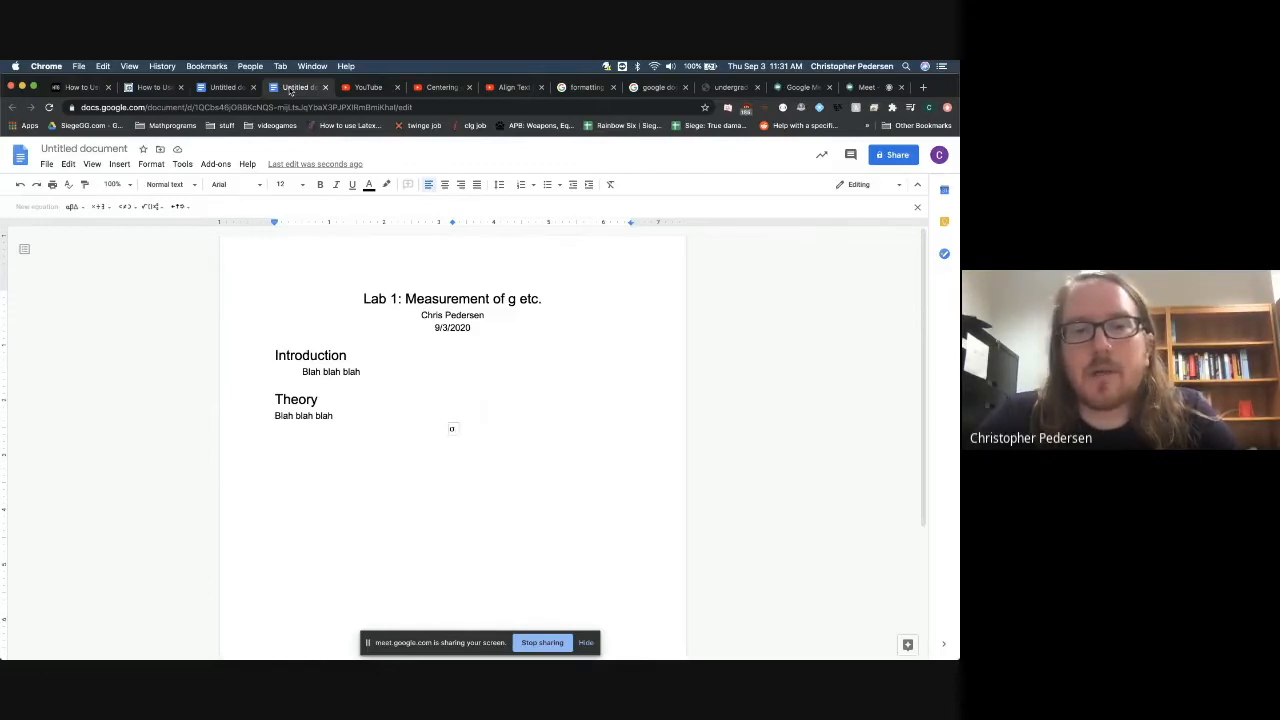
pyautogui.write('\x08ar')
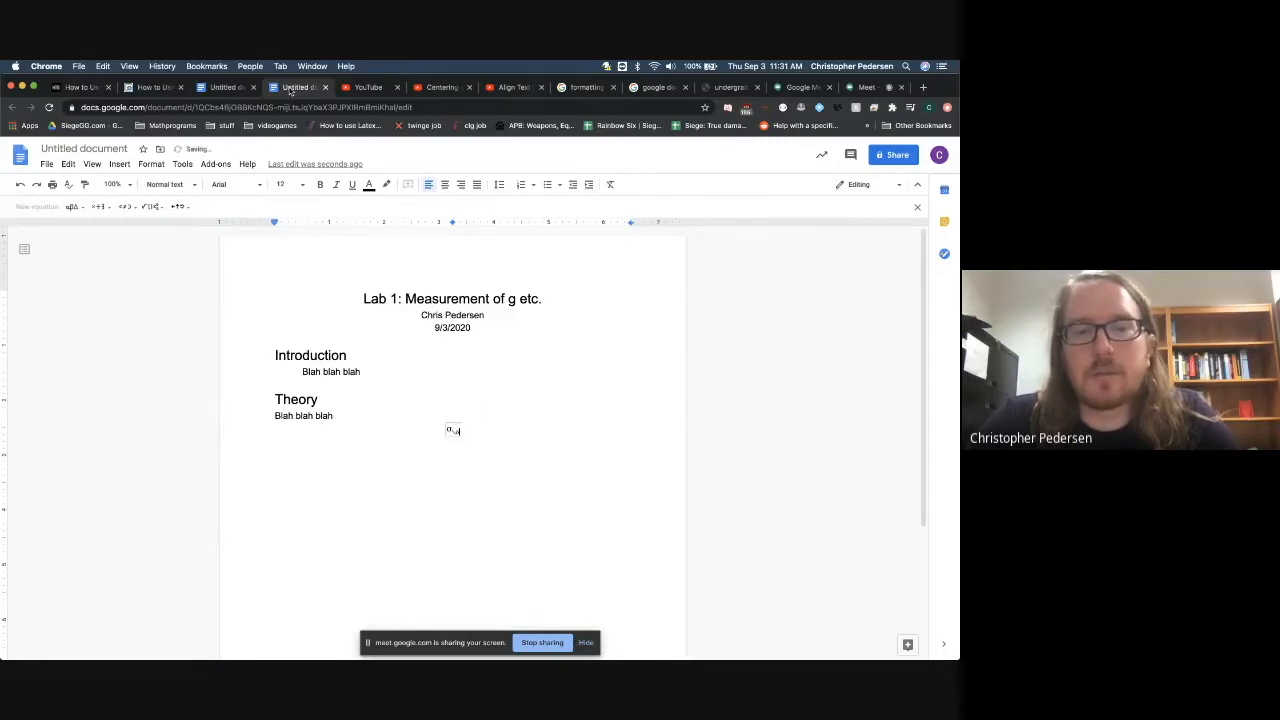
pyautogui.press('space')
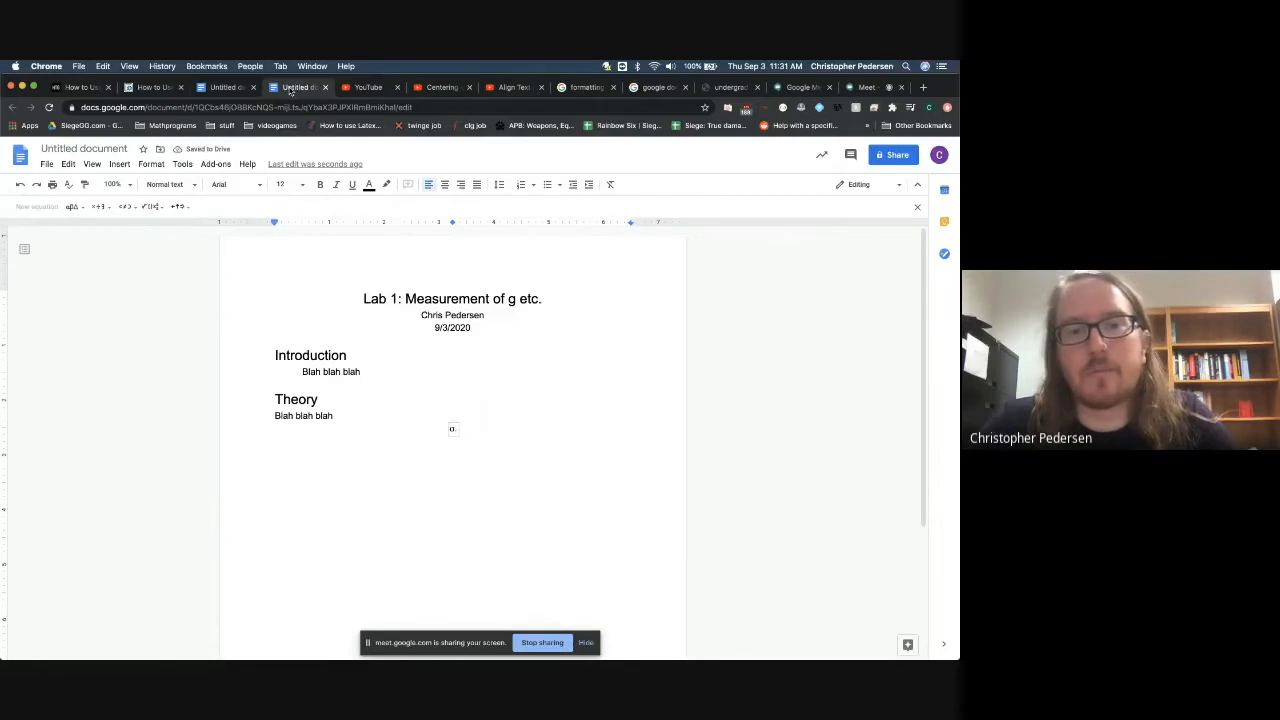
pyautogui.write('x')
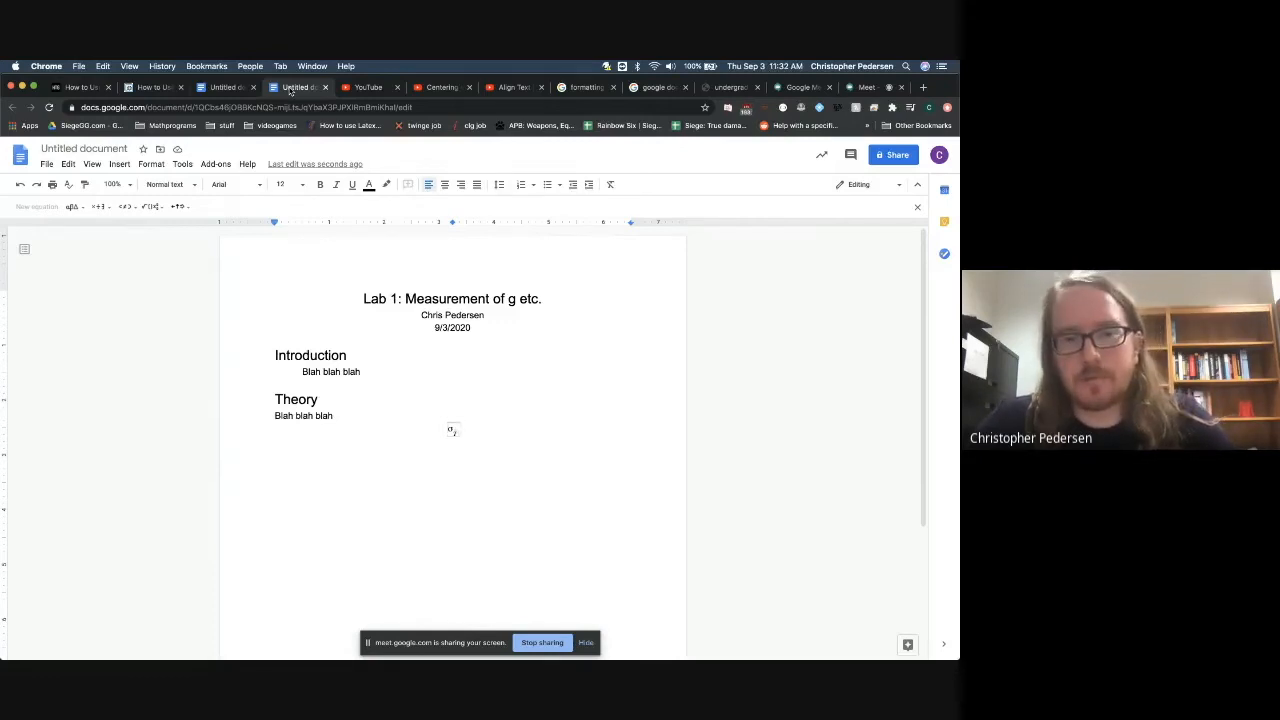
# Step: Try writing filler letters after the barred x inside the subscript and delete them again
pyautogui.write('adkfas')
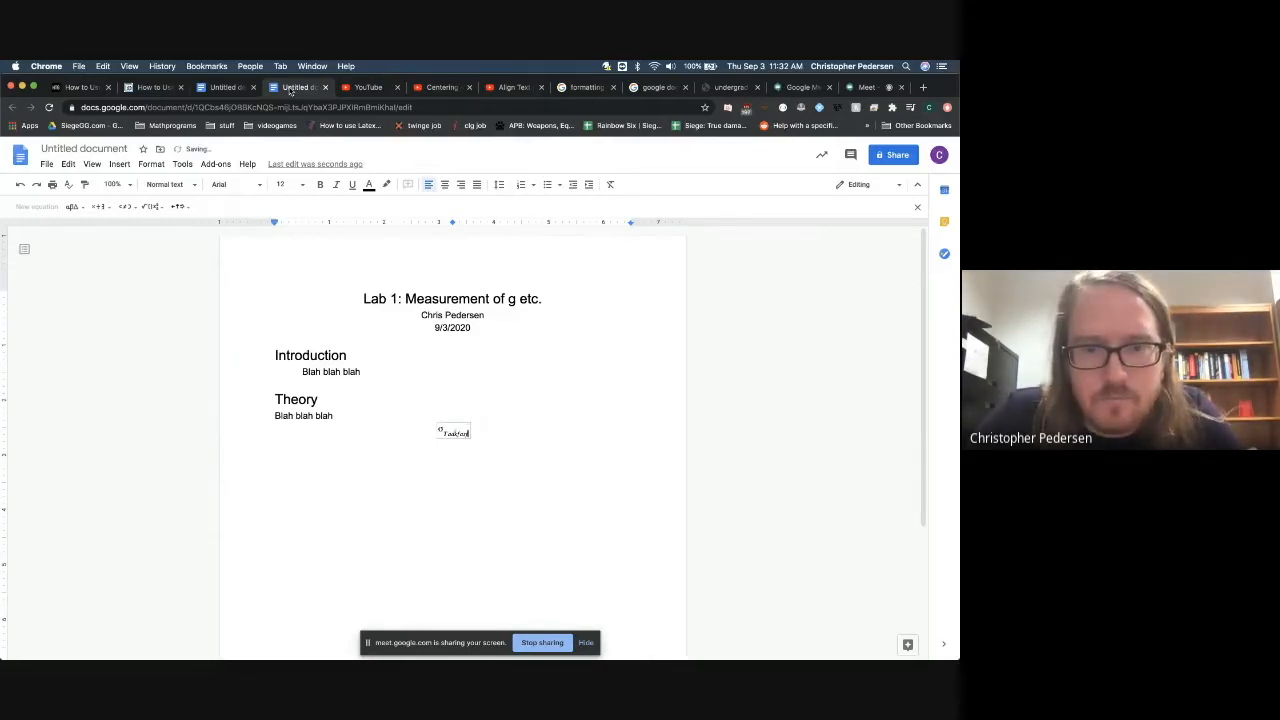
pyautogui.press('BackSpace')
pyautogui.press('BackSpace')
pyautogui.press('BackSpace')
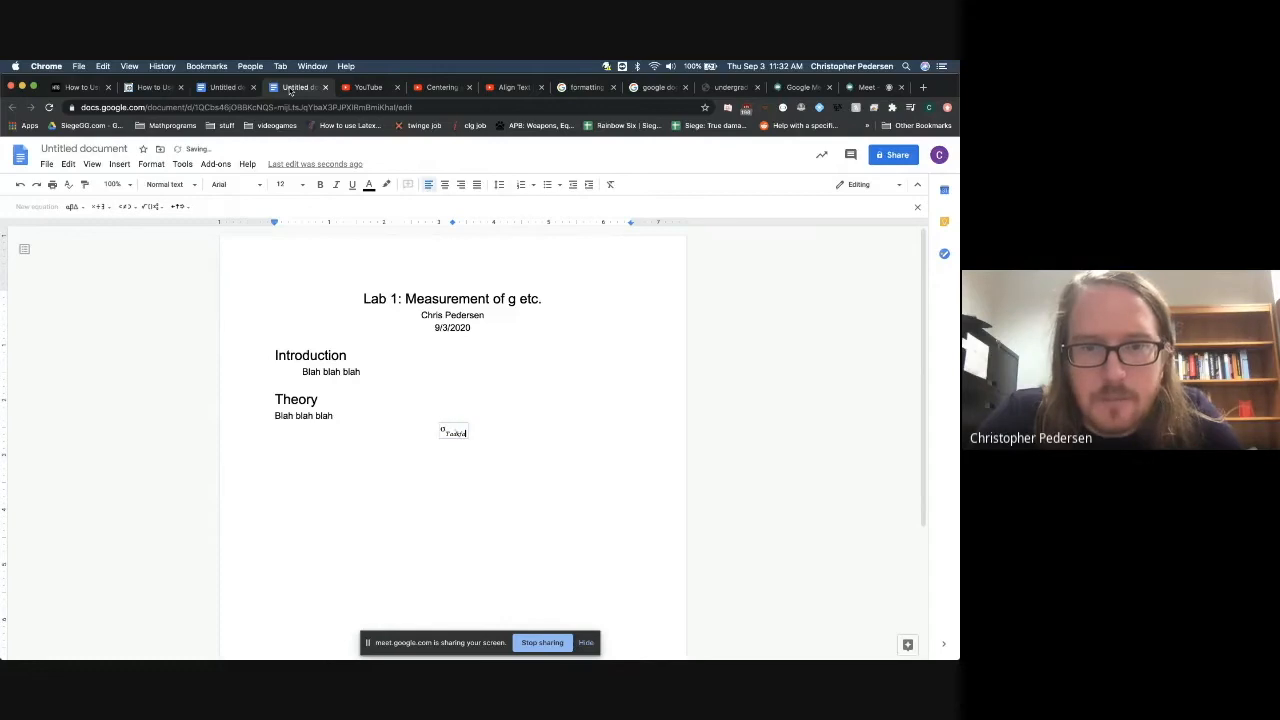
pyautogui.press('BackSpace')
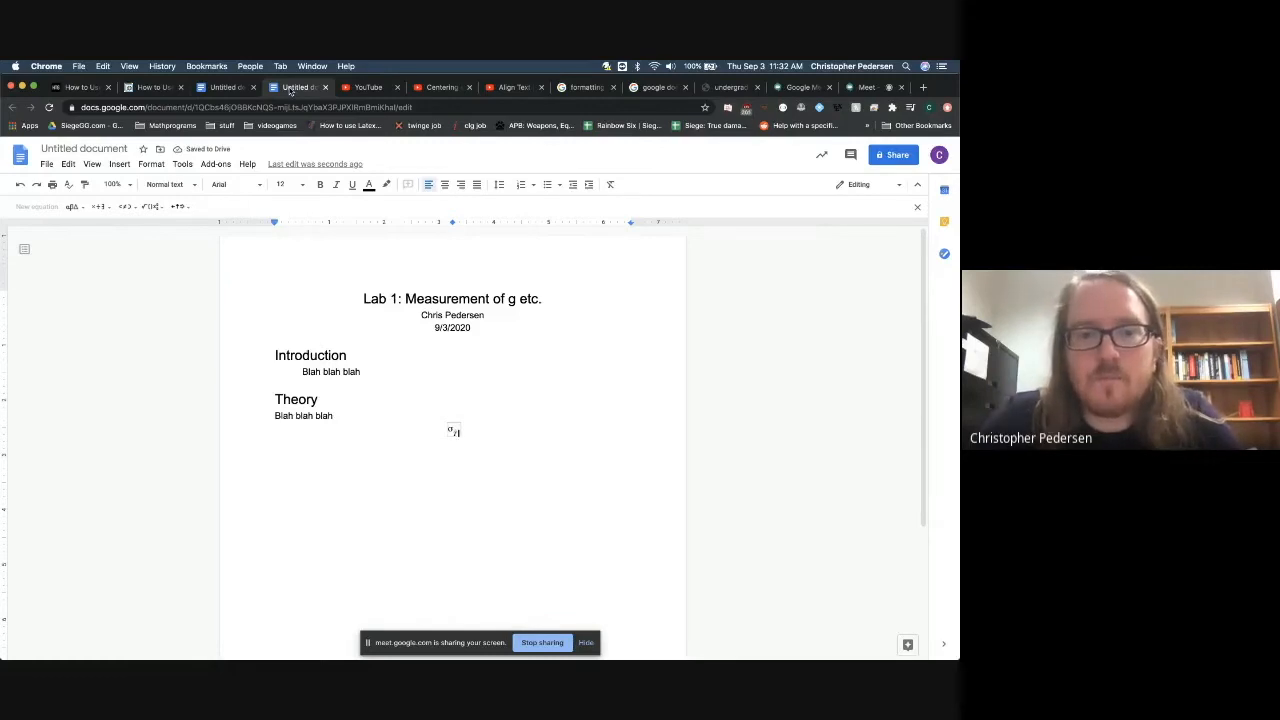
pyautogui.write('dafslkjas')
pyautogui.press('BackSpace')
pyautogui.press('BackSpace')
pyautogui.press('BackSpace')
pyautogui.press('BackSpace')
pyautogui.press('BackSpace')
pyautogui.press('BackSpace')
pyautogui.press('BackSpace')
pyautogui.press('BackSpace')
pyautogui.press('BackSpace')
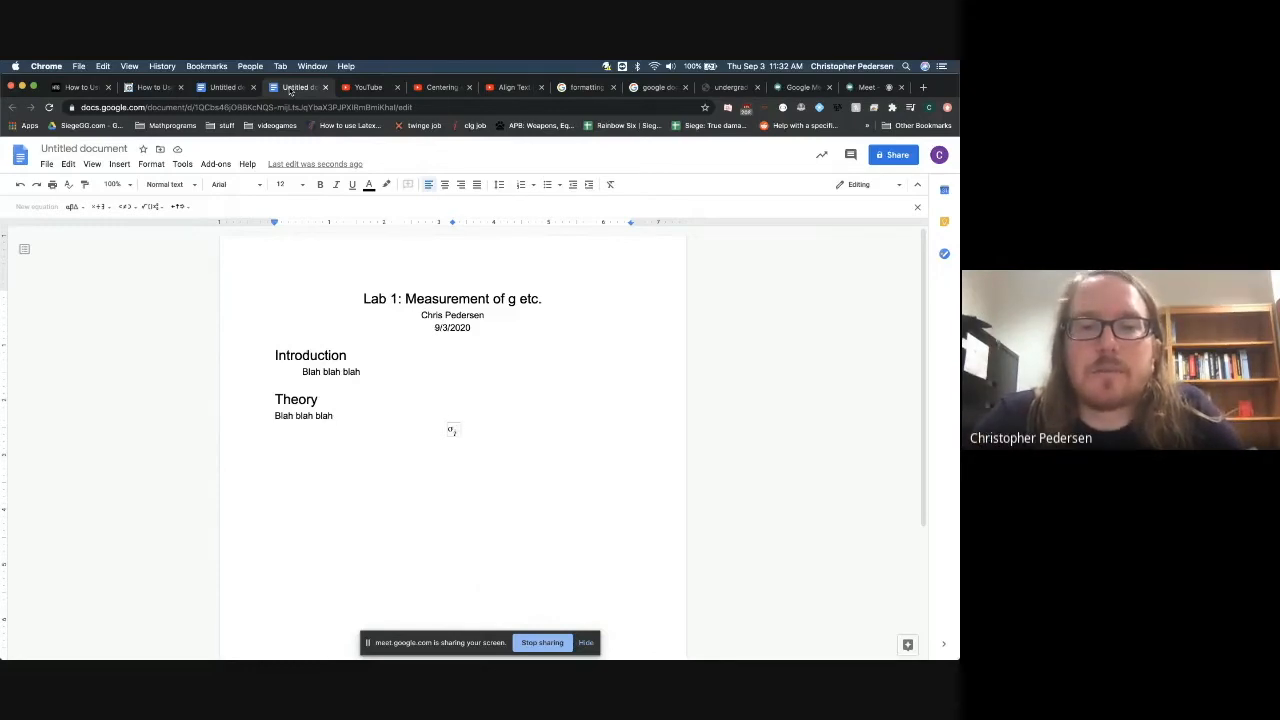
# Step: Write another run of filler letters in the subscript and delete the whole content of the equation
pyautogui.write('skdfajas')
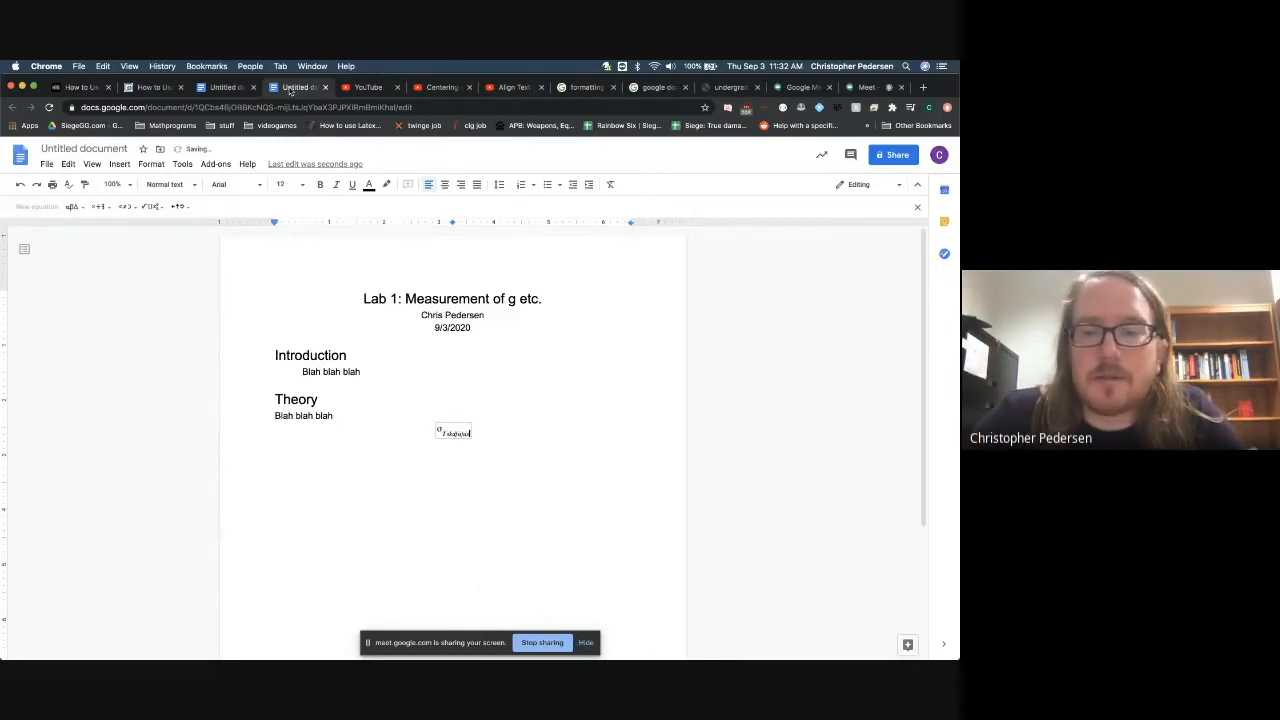
pyautogui.press('BackSpace')
pyautogui.press('BackSpace')
pyautogui.press('BackSpace')
pyautogui.press('BackSpace')
pyautogui.press('BackSpace')
pyautogui.press('BackSpace')
pyautogui.press('BackSpace')
pyautogui.press('BackSpace')
pyautogui.press('BackSpace')
pyautogui.press('BackSpace')
pyautogui.press('BackSpace')
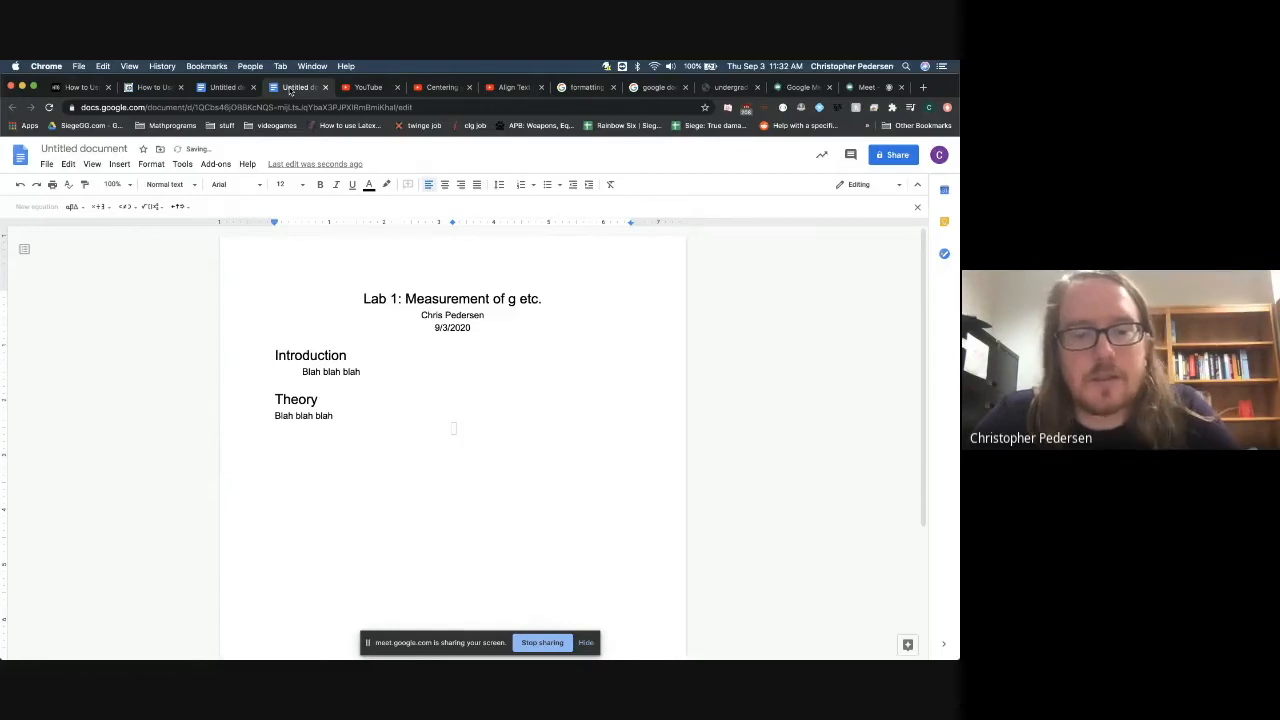
# Step: Undo the last deletion and remove only the filler letters, keeping σ with its barred x subscript
pyautogui.press('super+z')
pyautogui.press('BackSpace')
pyautogui.press('BackSpace')
pyautogui.press('BackSpace')
pyautogui.press('BackSpace')
pyautogui.press('BackSpace')
pyautogui.press('BackSpace')
pyautogui.press('BackSpace')
pyautogui.press('BackSpace')
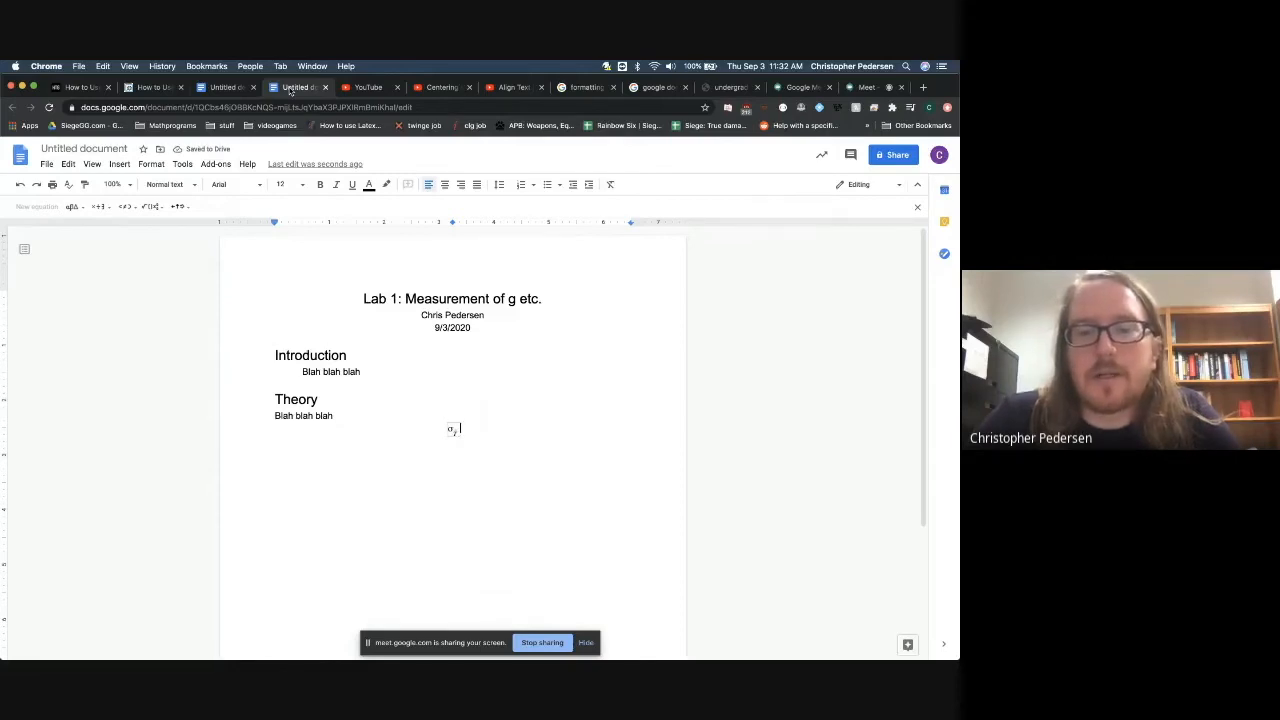
# Step: Continue the equation with an equals sign and a fraction that has a subscripted σ over √N
pyautogui.write('=')
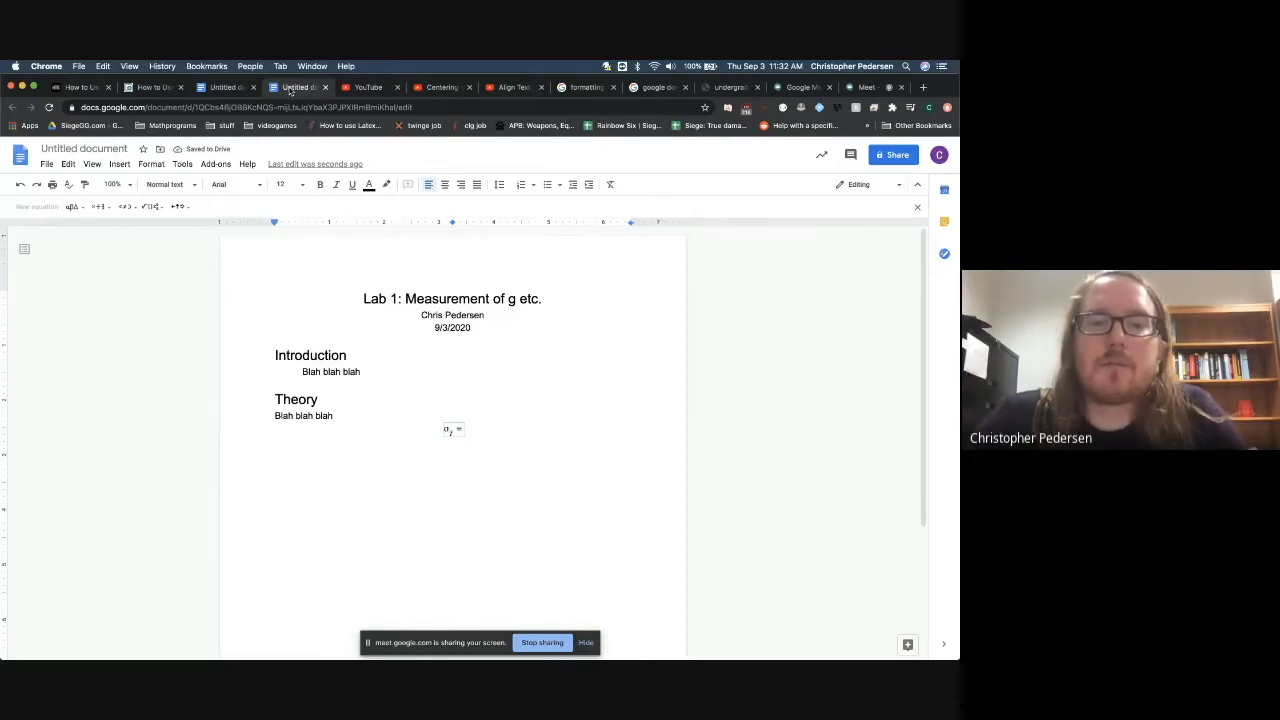
pyautogui.write('\x0crac ')
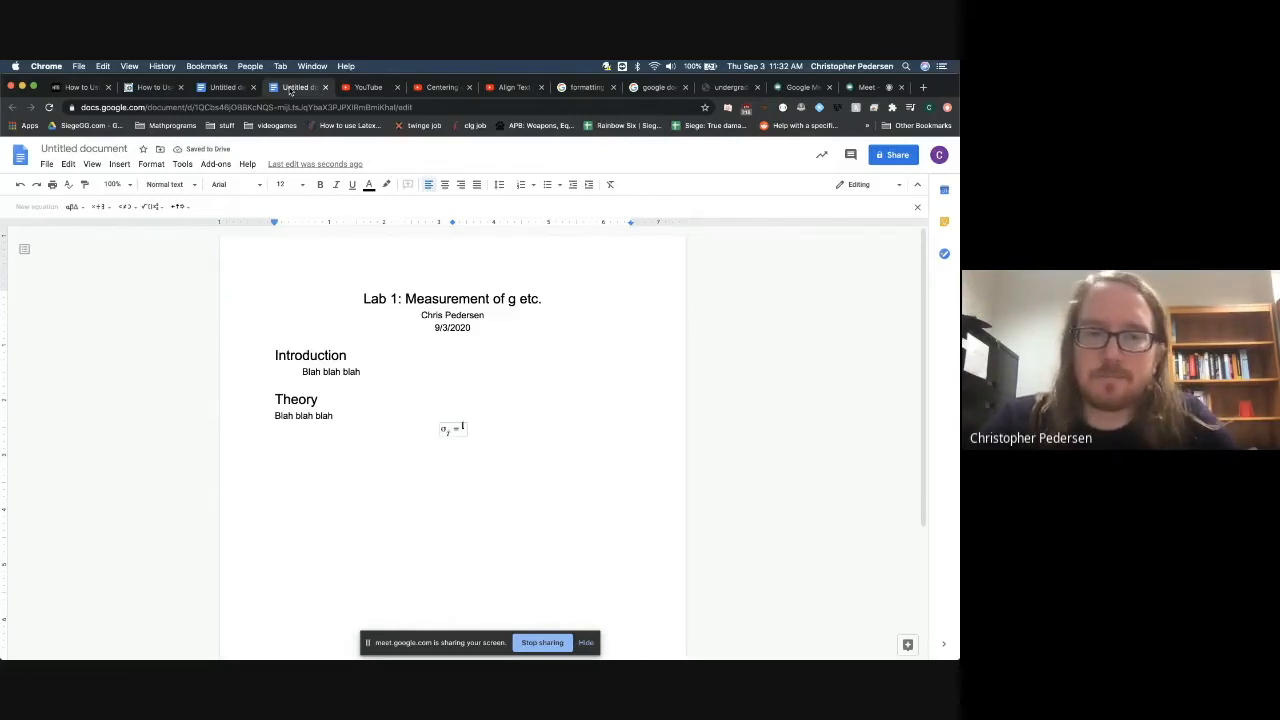
pyautogui.write('\\sqrt')
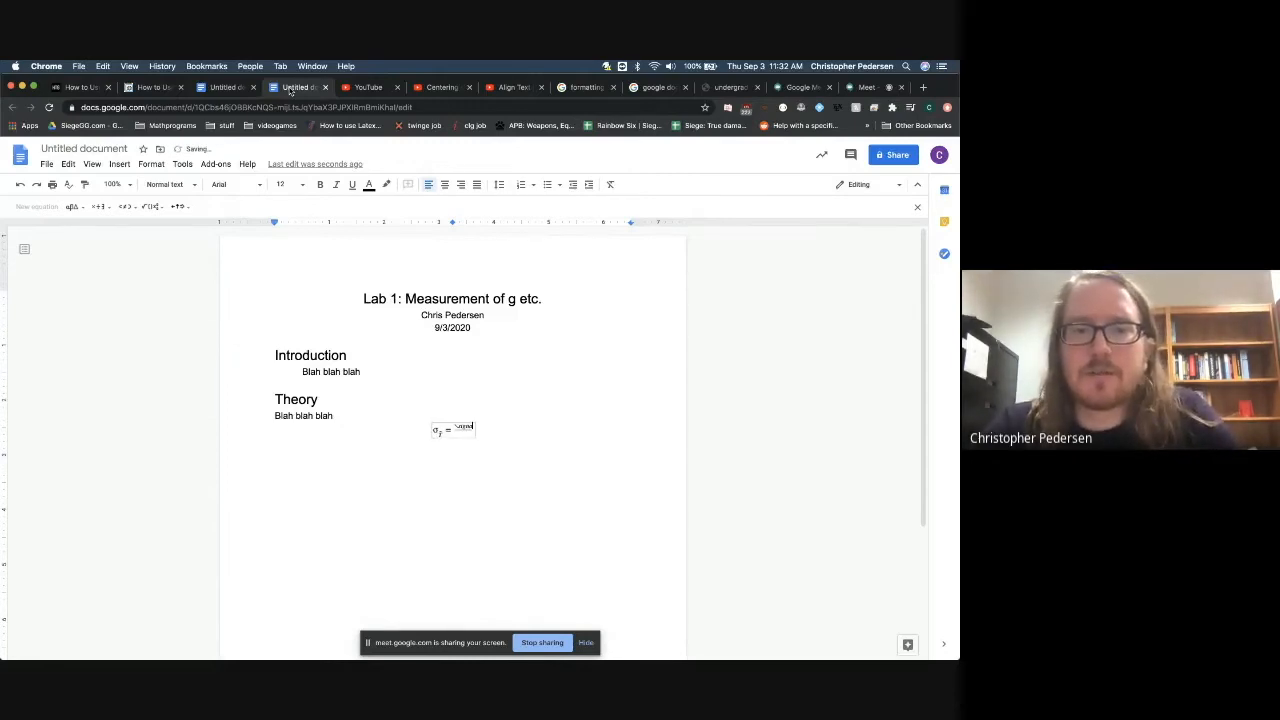
pyautogui.press('space')
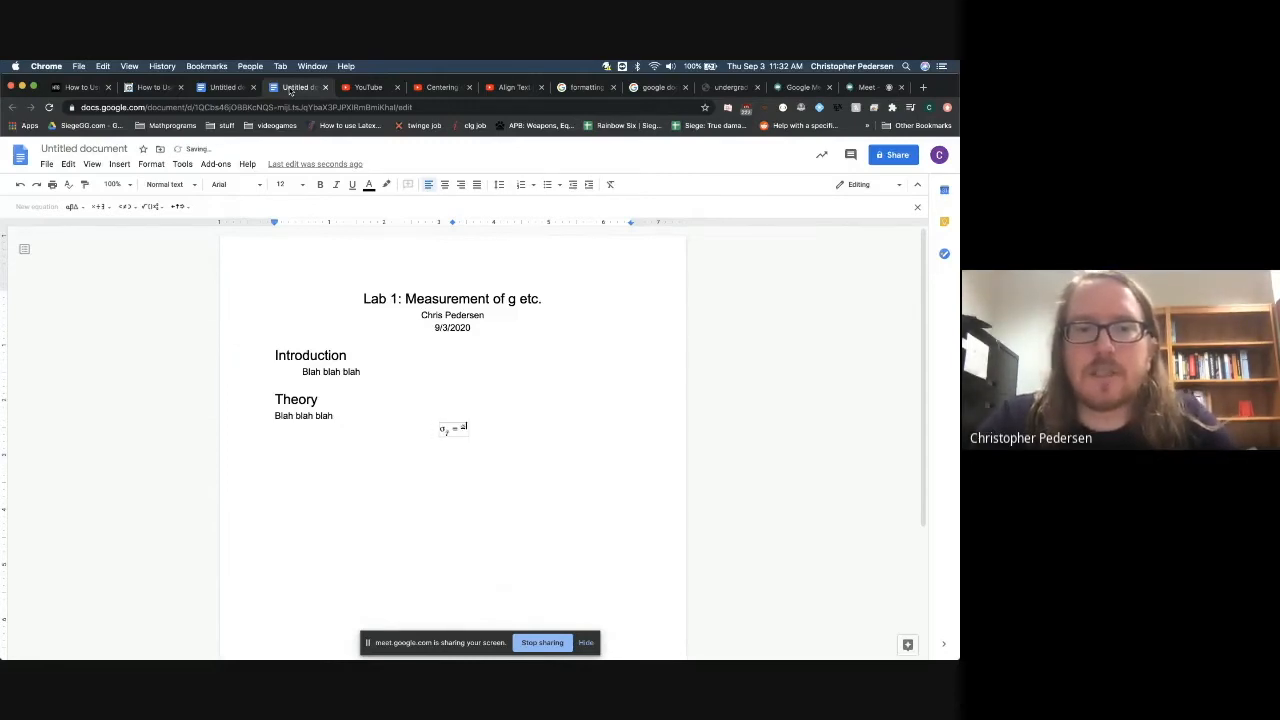
pyautogui.write('_y')
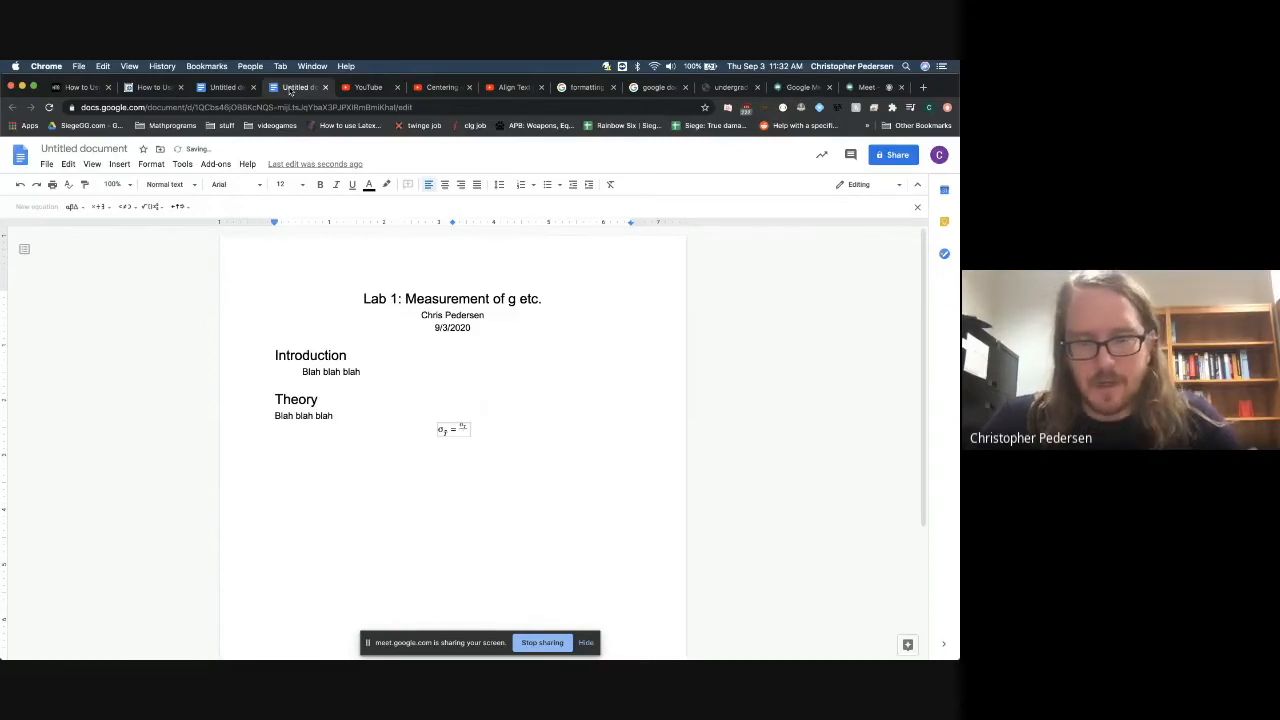
pyautogui.write('\\sqrt ')
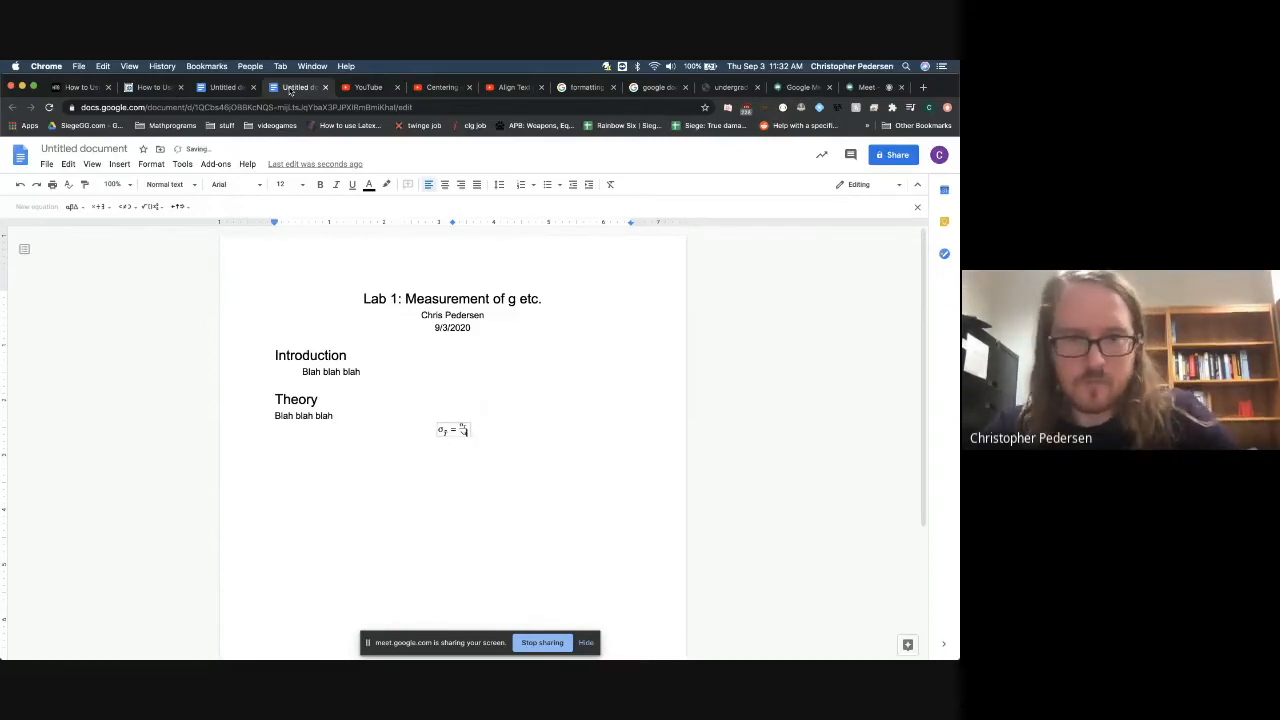
pyautogui.write('qrt')
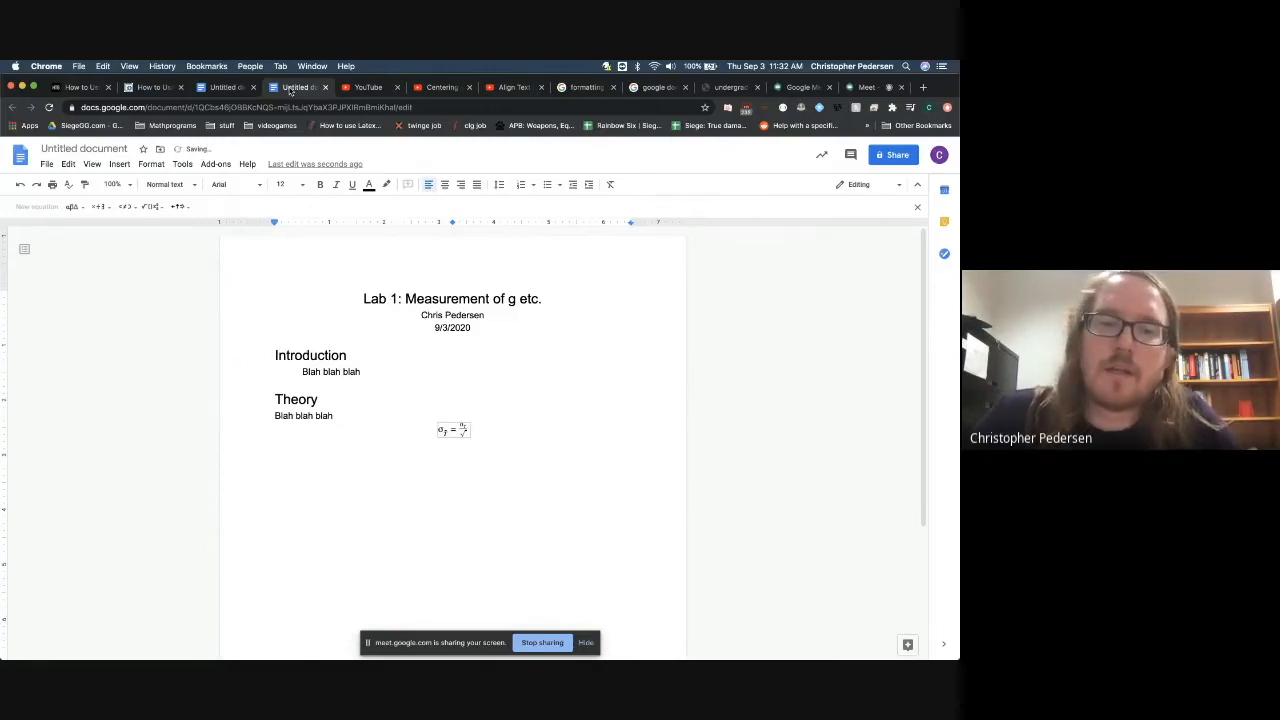
pyautogui.write(' N')
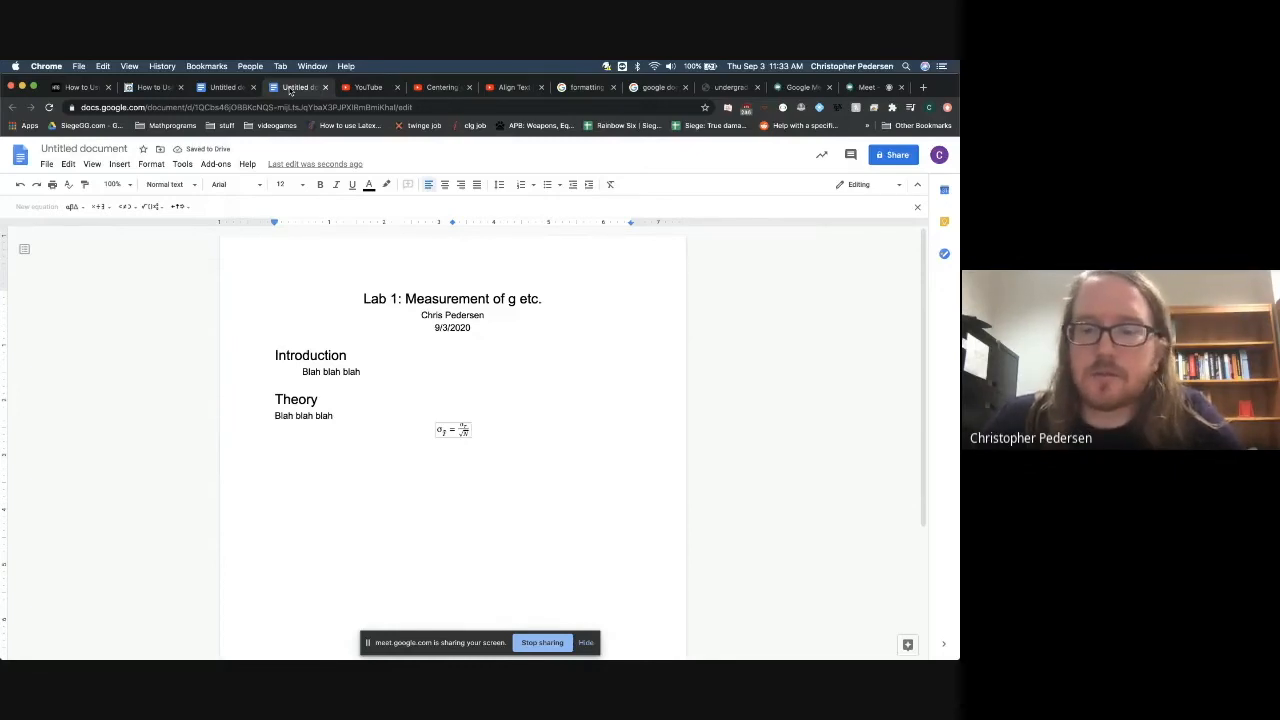
# Step: Try writing the filler letters "dsfa" after the fraction and delete them again
pyautogui.press('Right')
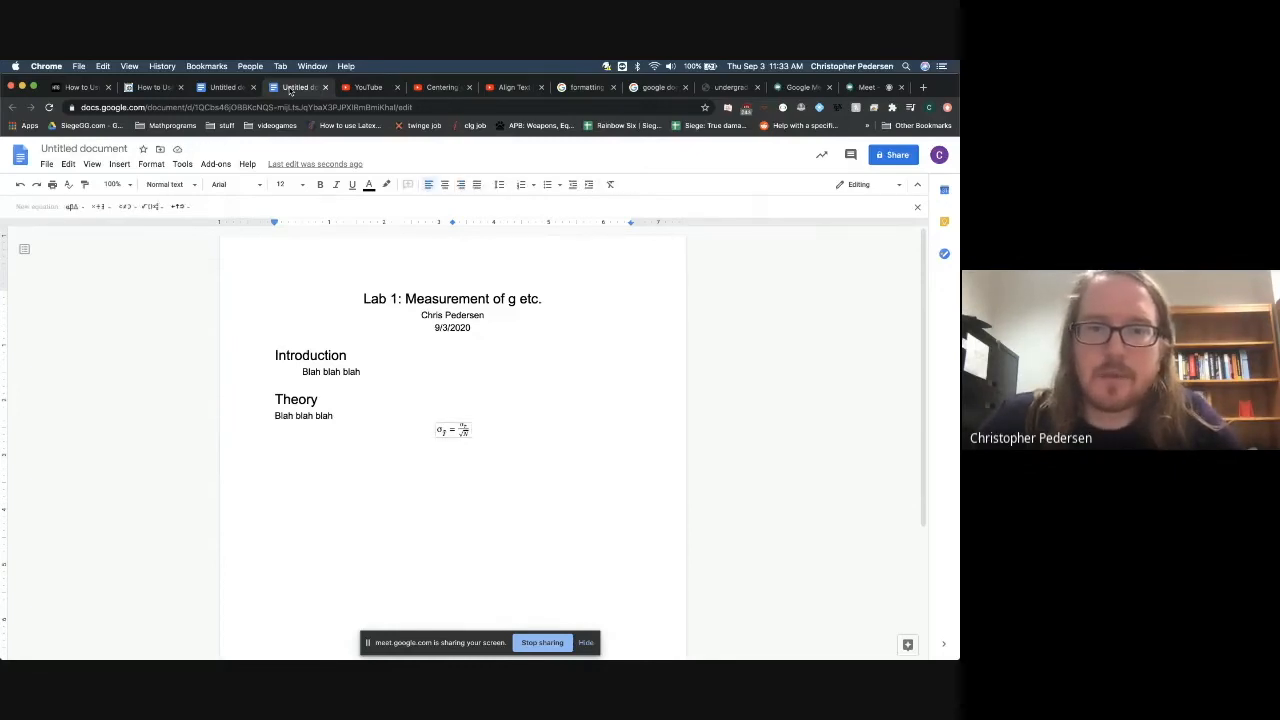
pyautogui.press('Left')
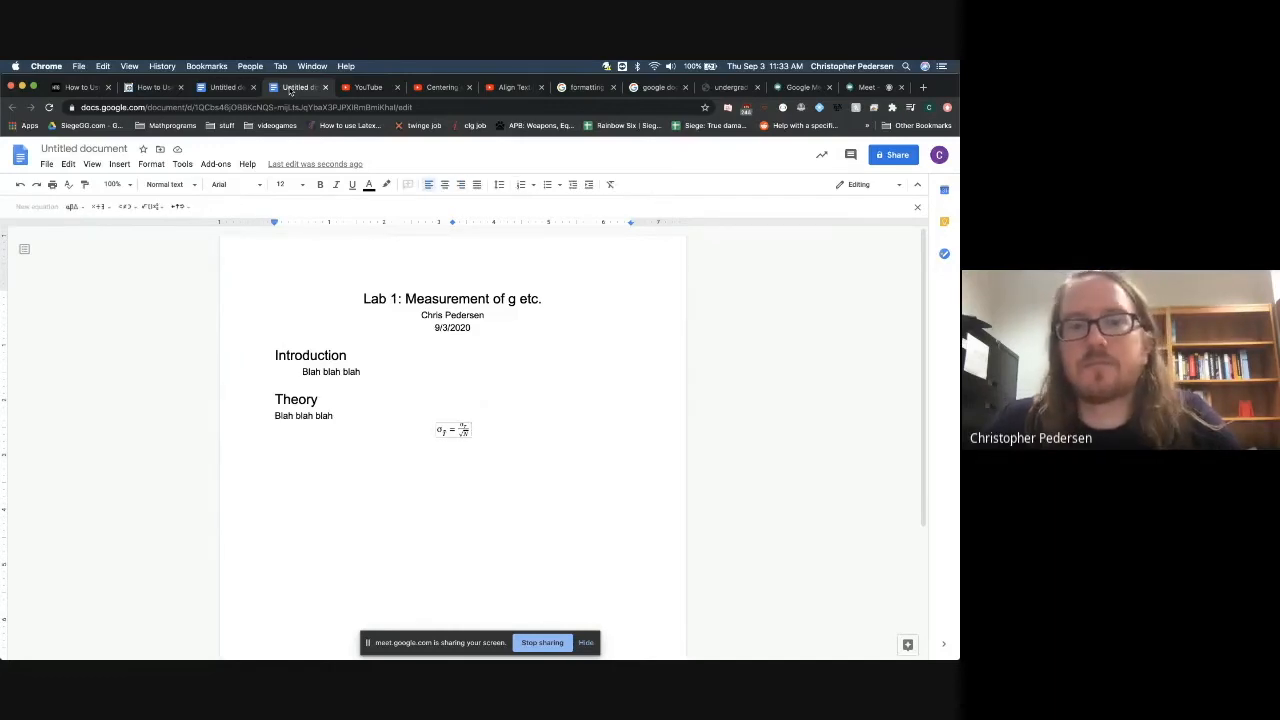
pyautogui.write('dsfa')
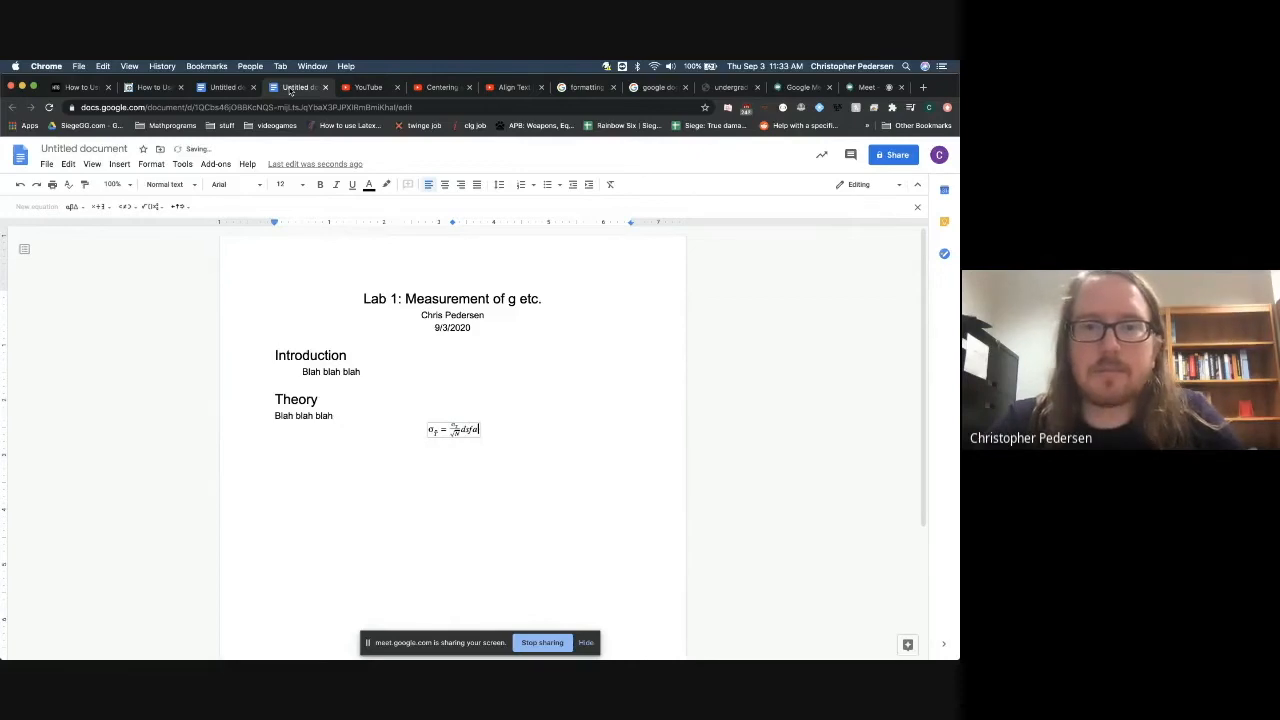
pyautogui.press('BackSpace')
pyautogui.press('BackSpace')
pyautogui.press('BackSpace')
pyautogui.press('BackSpace')
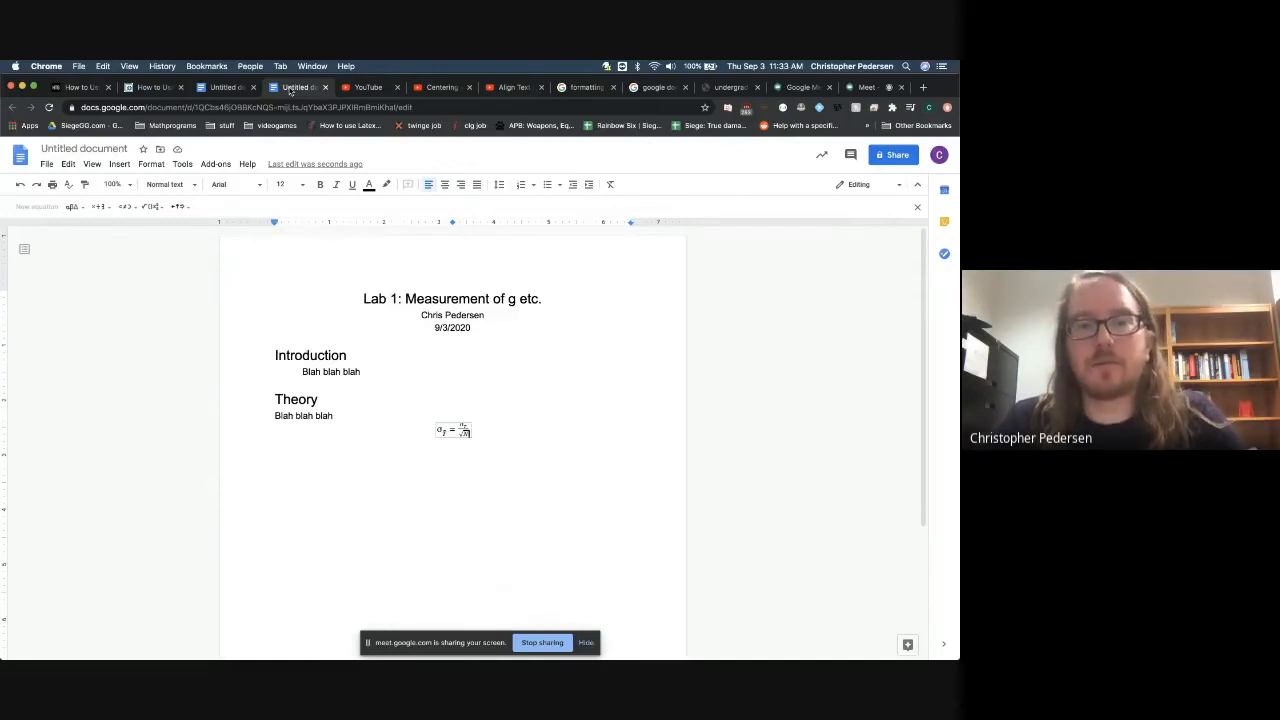
# Step: Try writing filler letters beside N under the square root and delete them again
pyautogui.write('asdfa')
pyautogui.press('BackSpace')
pyautogui.press('BackSpace')
pyautogui.press('BackSpace')
pyautogui.press('BackSpace')
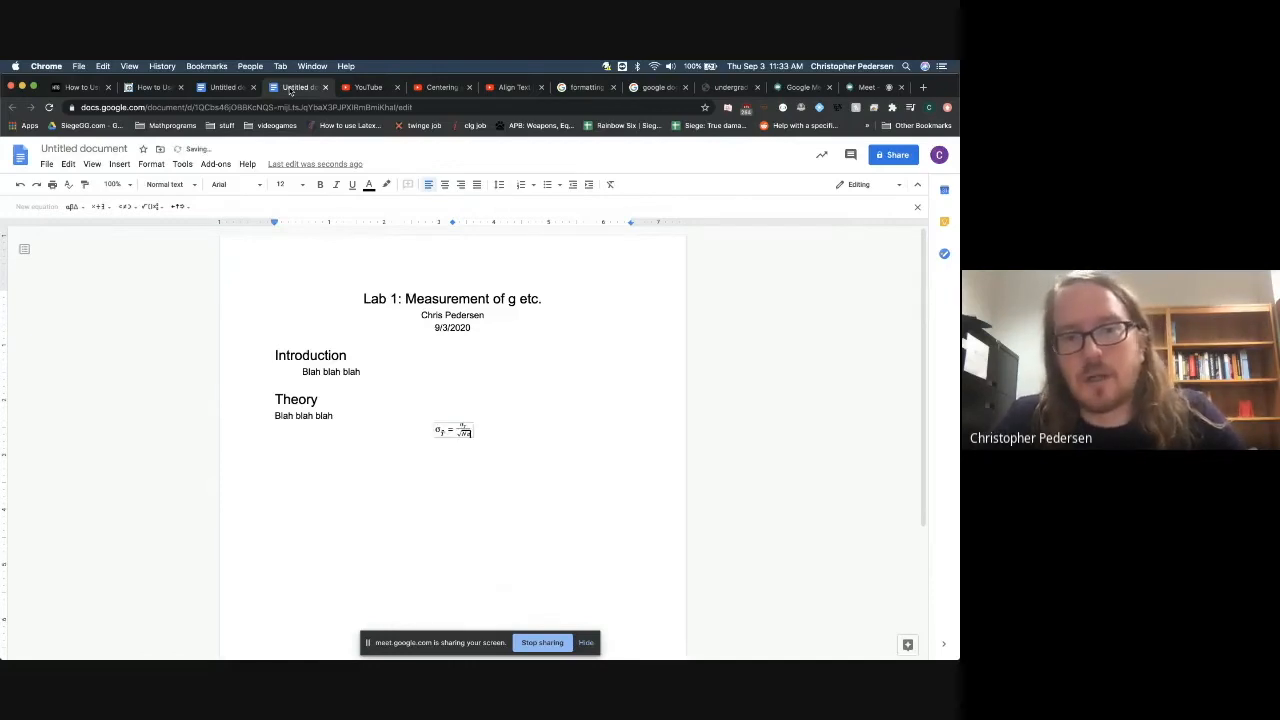
pyautogui.press('BackSpace')
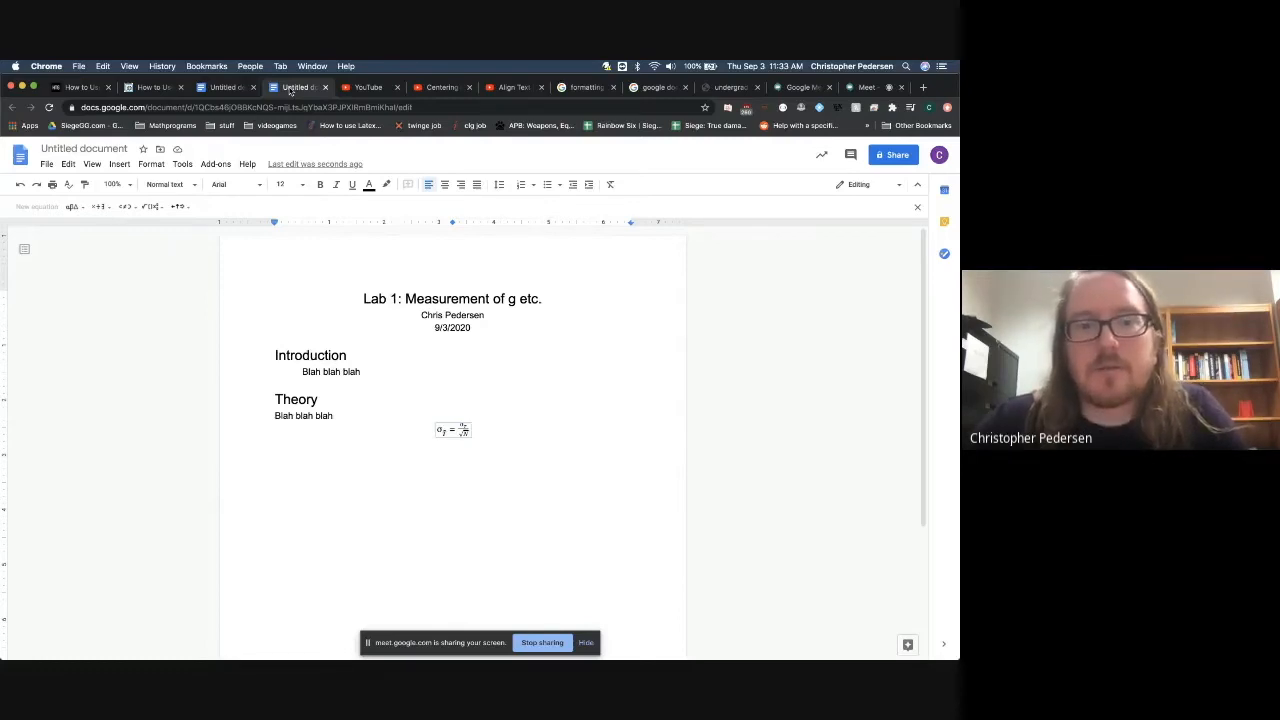
# Step: Add a second equals sign after the fraction, followed by a square root containing 1 over N(N-1)
pyautogui.write('=')
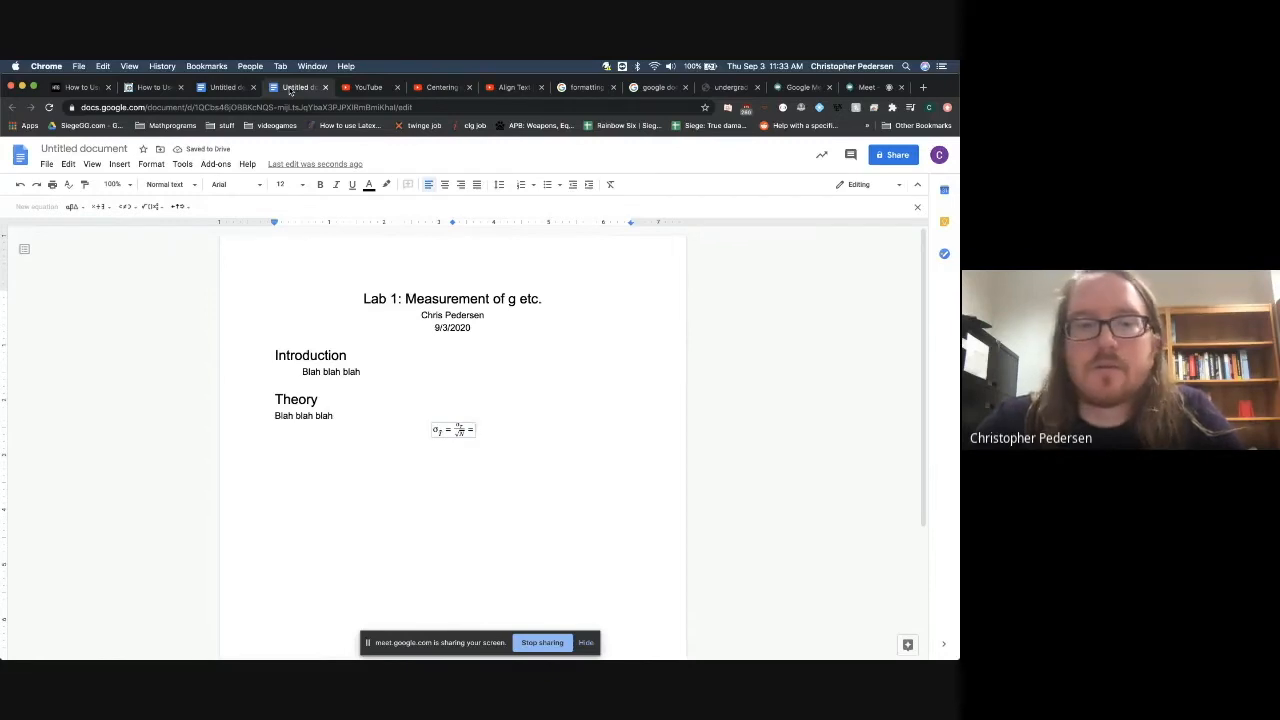
pyautogui.write('\\')
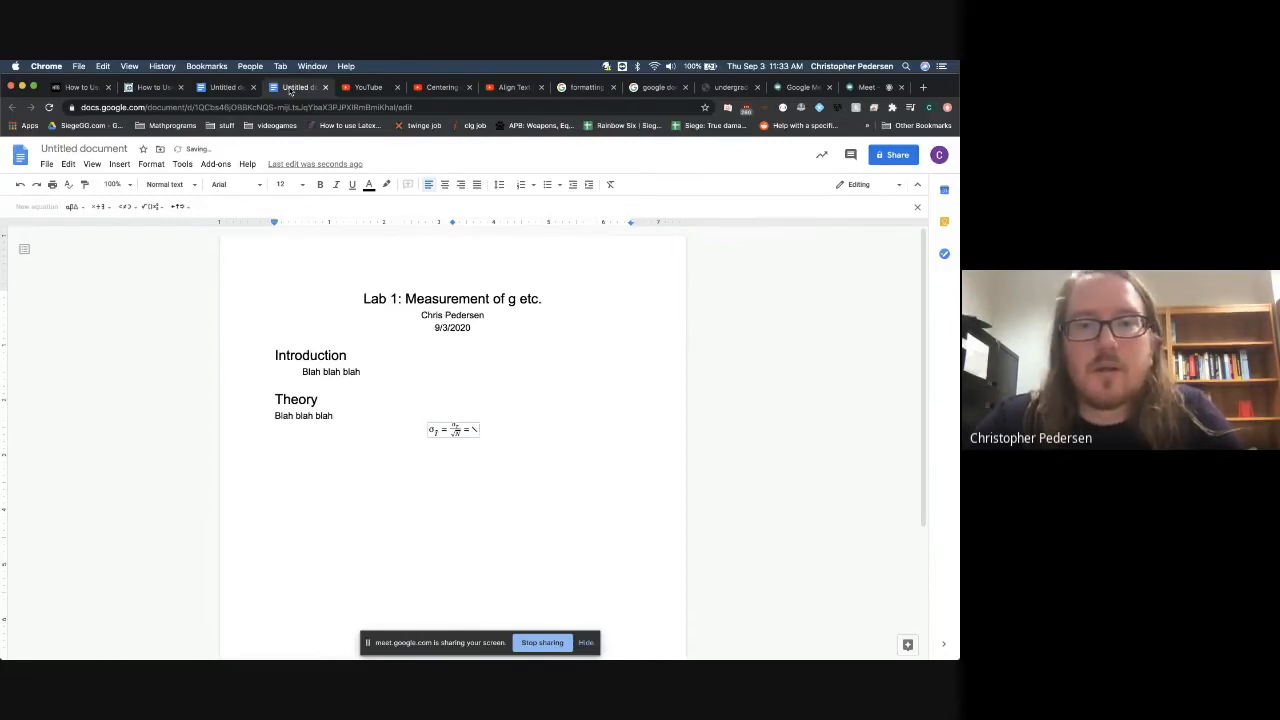
pyautogui.write('sqrt ')
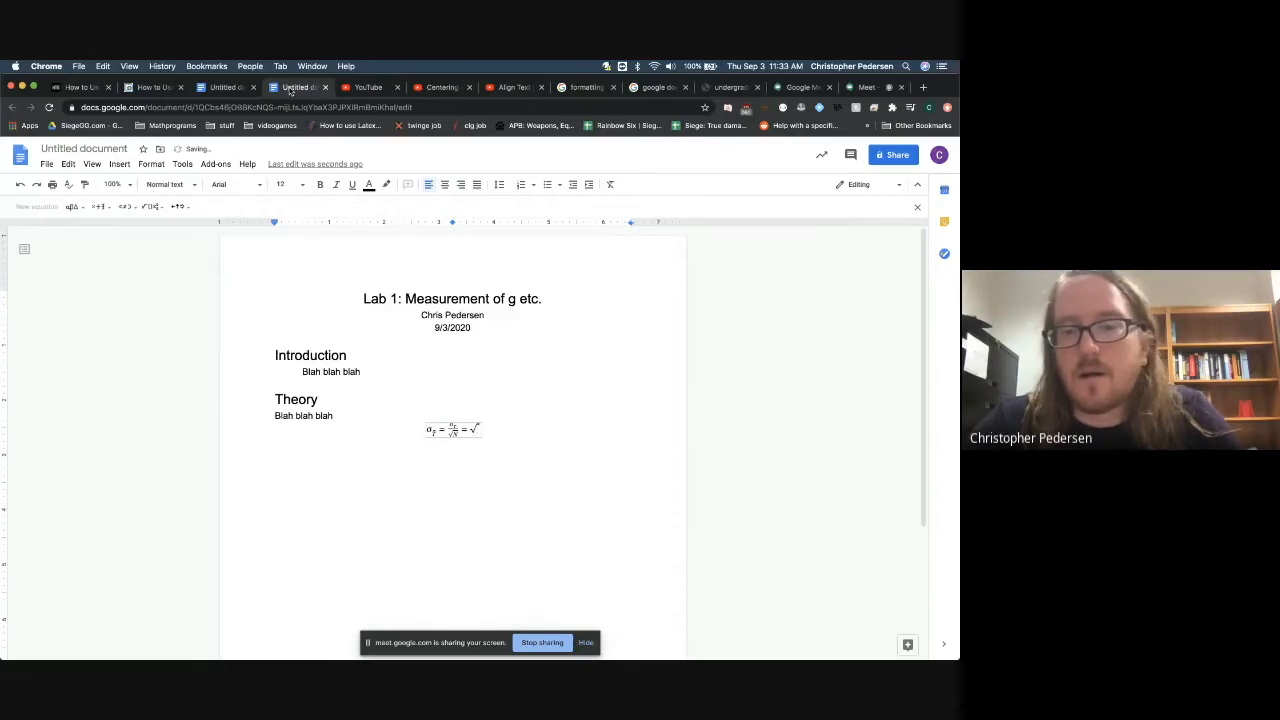
pyautogui.write('\\frac ')
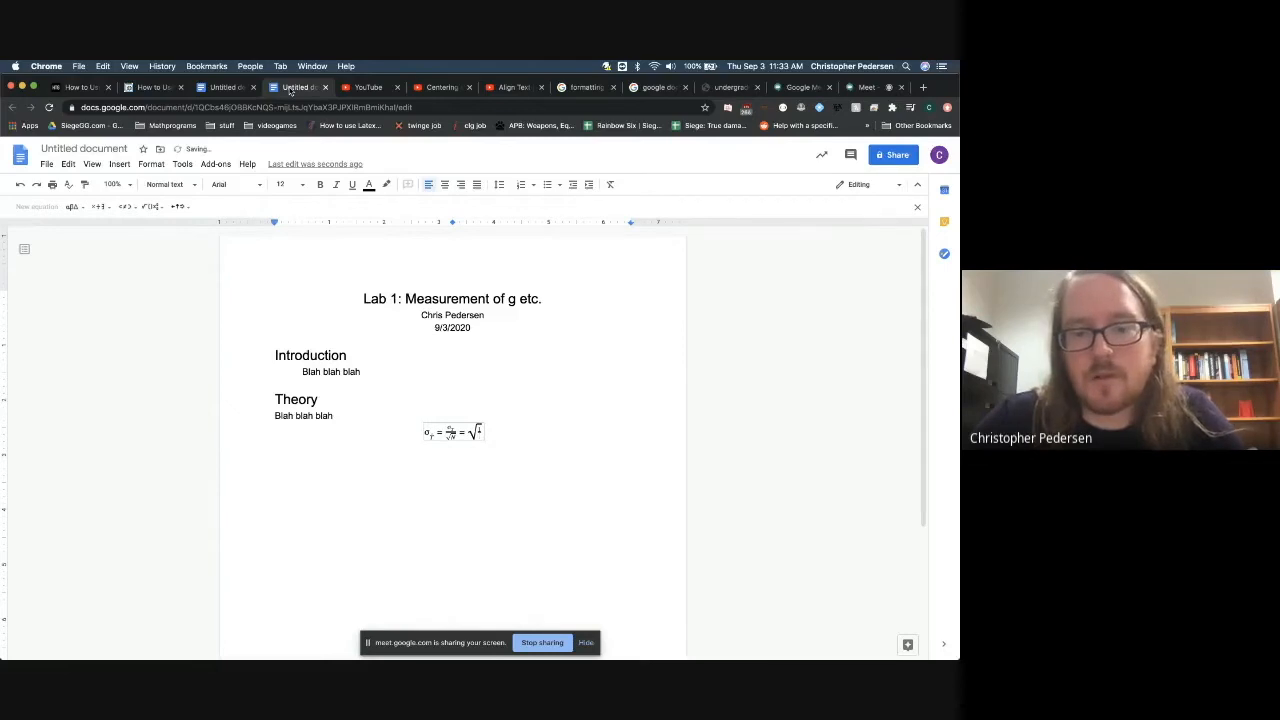
pyautogui.write('N(')
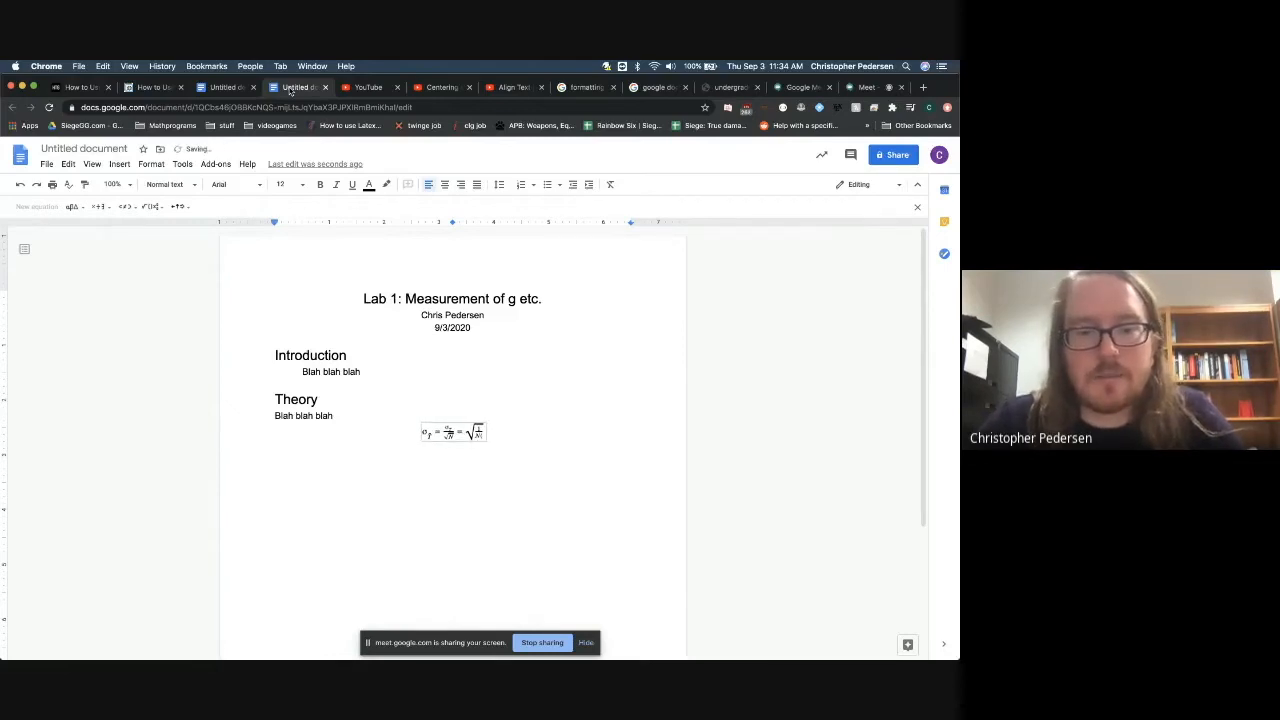
pyautogui.write('N-1')
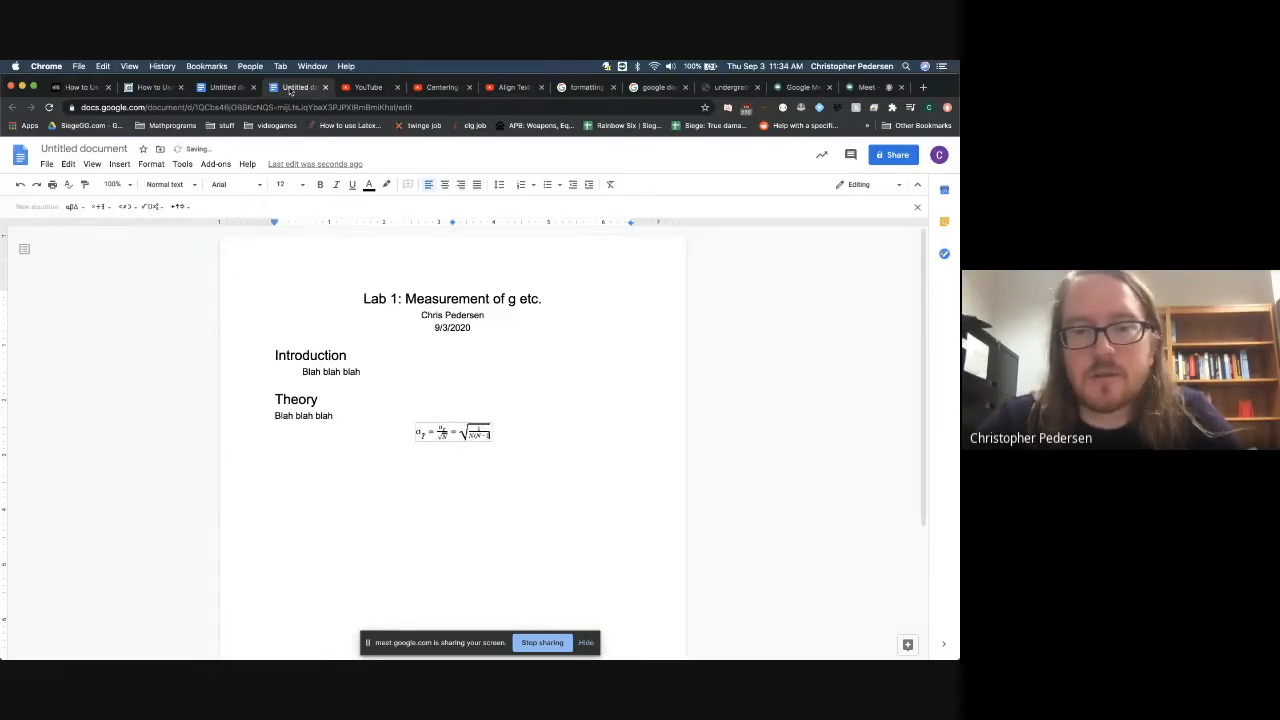
pyautogui.write(')')
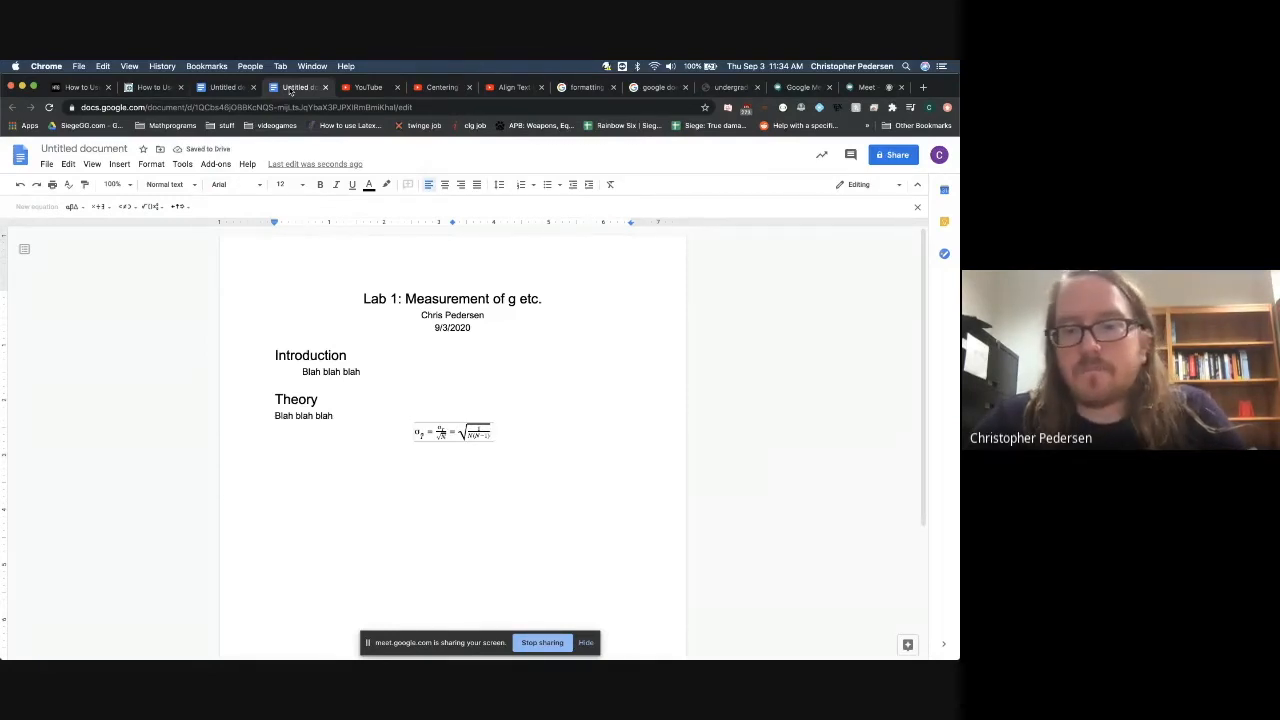
# Step: Insert a summation from i=1 to N after the fraction inside the square root
pyautogui.write('\\sum ')
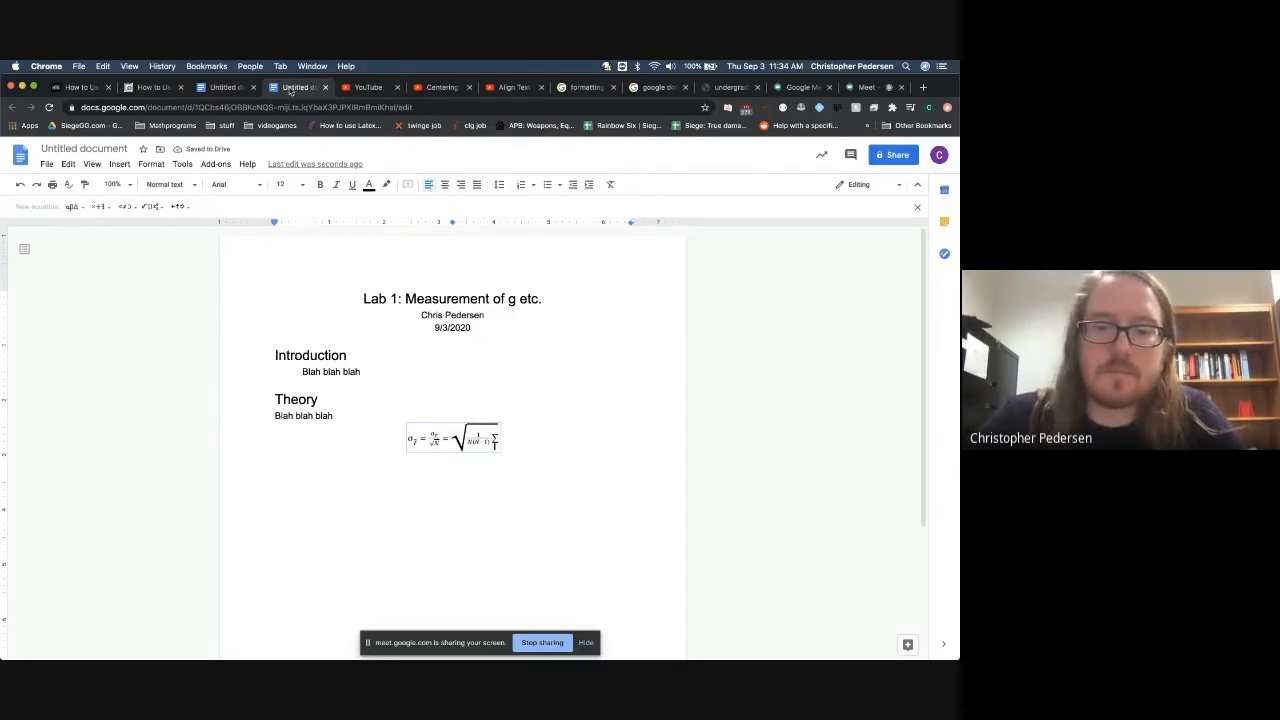
pyautogui.write('i=')
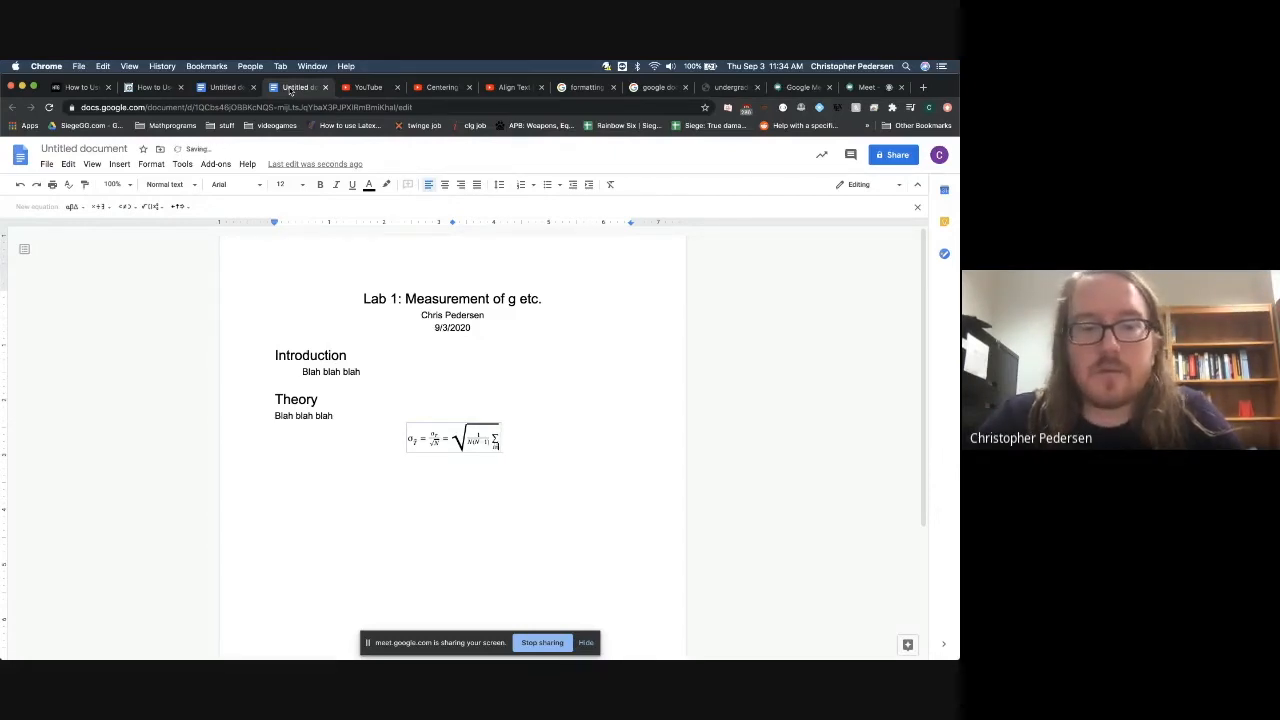
pyautogui.write('1')
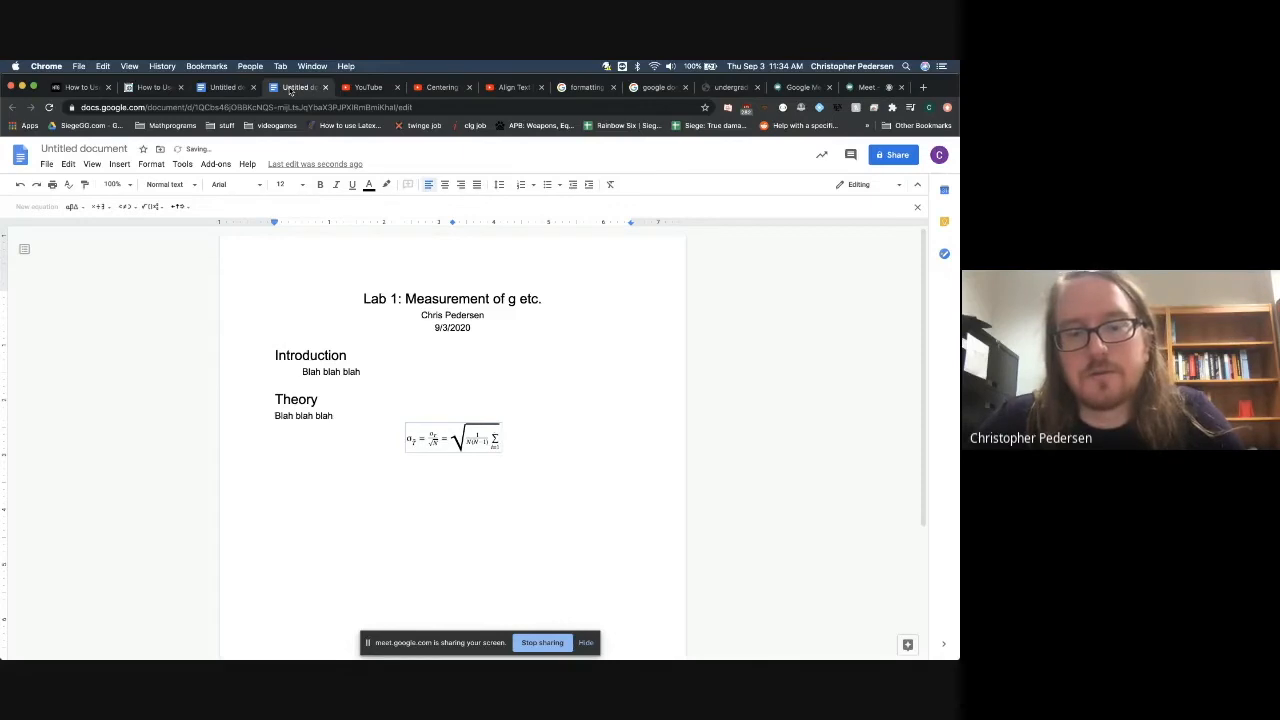
pyautogui.write('N')
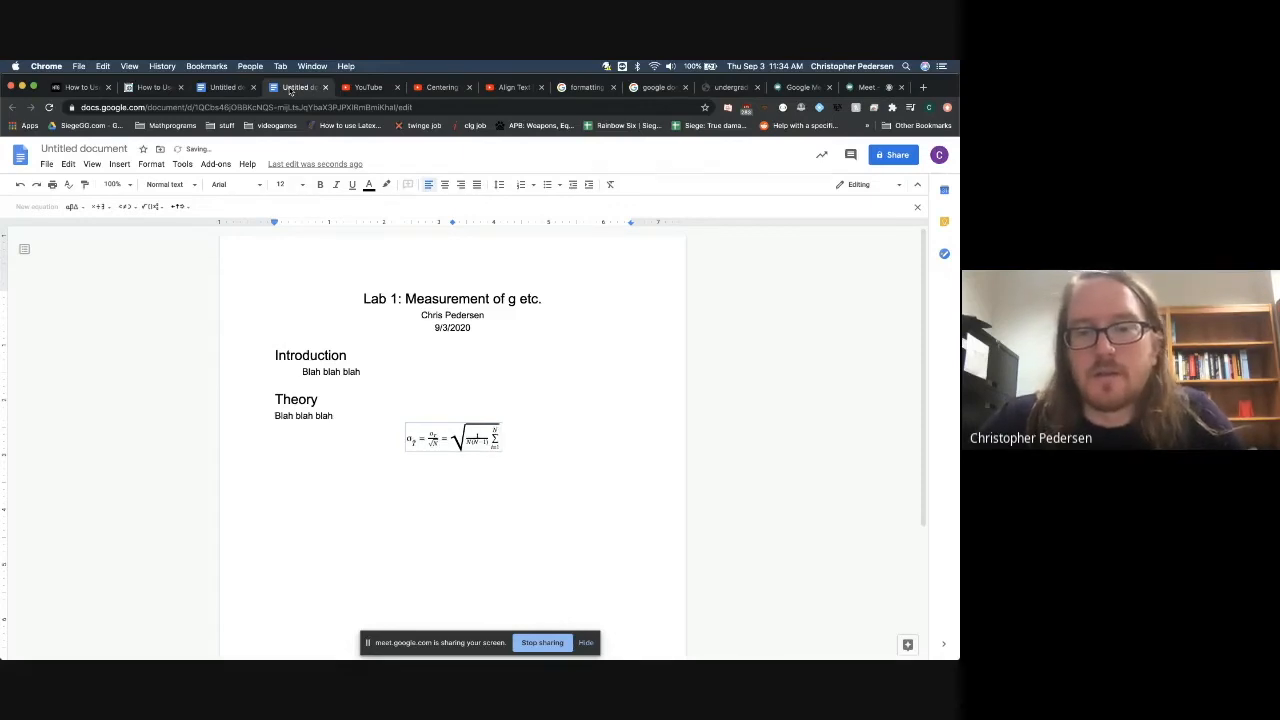
# Step: Write the squared term (T_i − T̄)^2 after the summation and leave the equation
pyautogui.write('(')
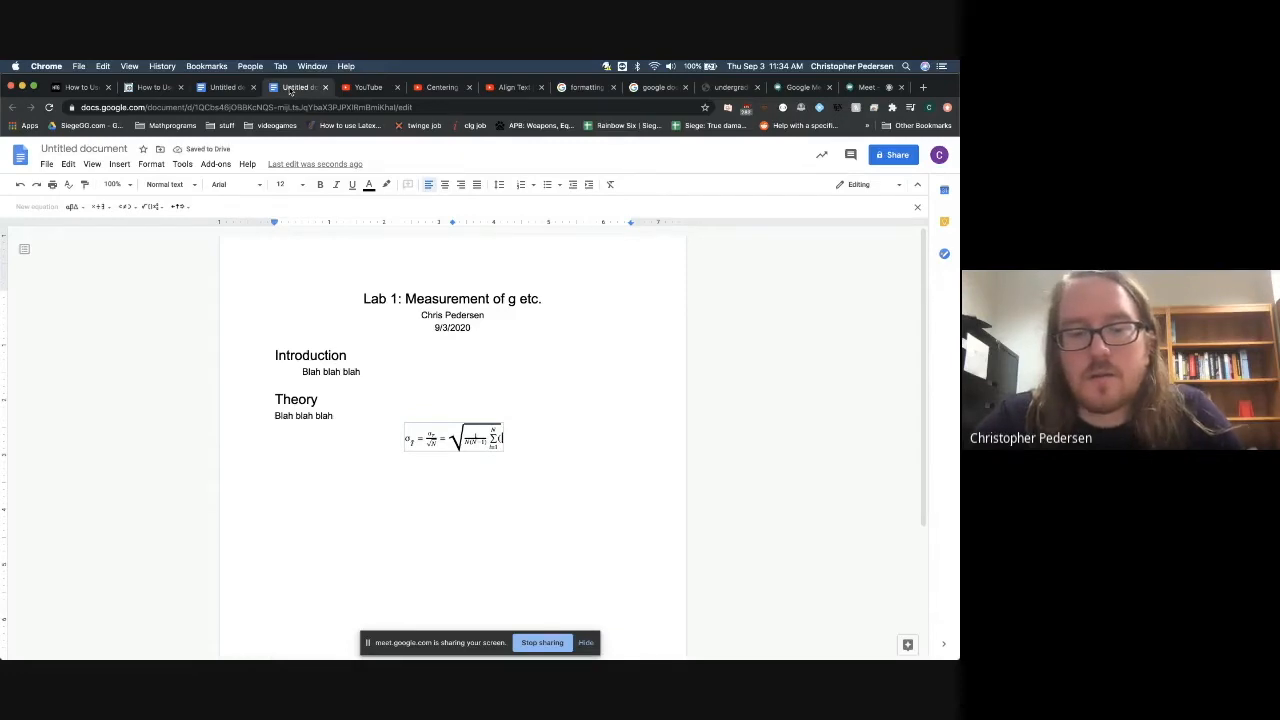
pyautogui.write('T_i')
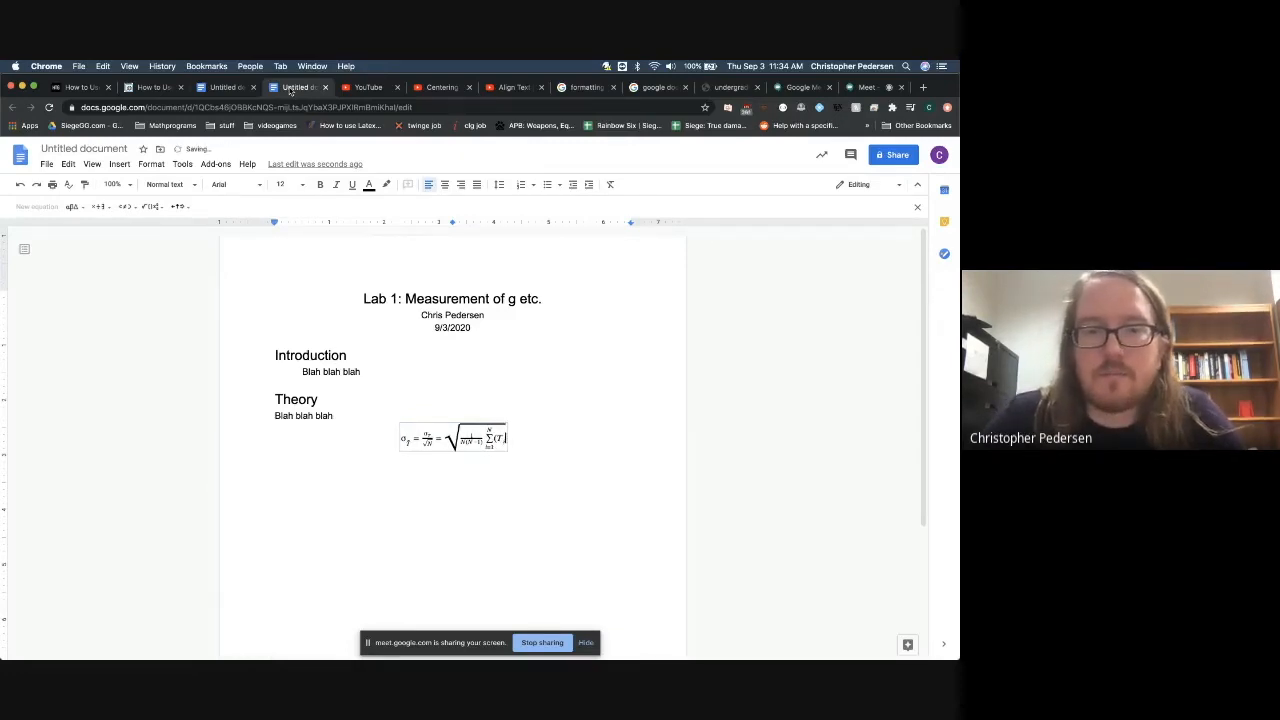
pyautogui.write('-')
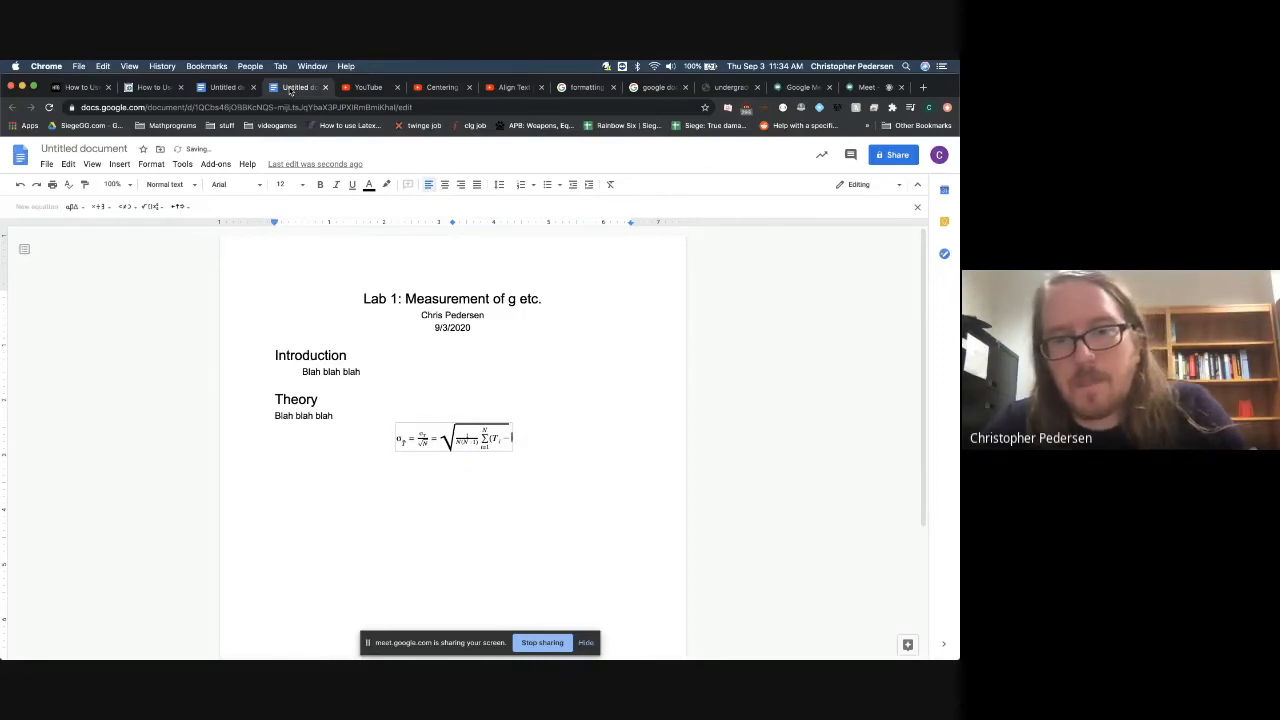
pyautogui.write('\x08ar ')
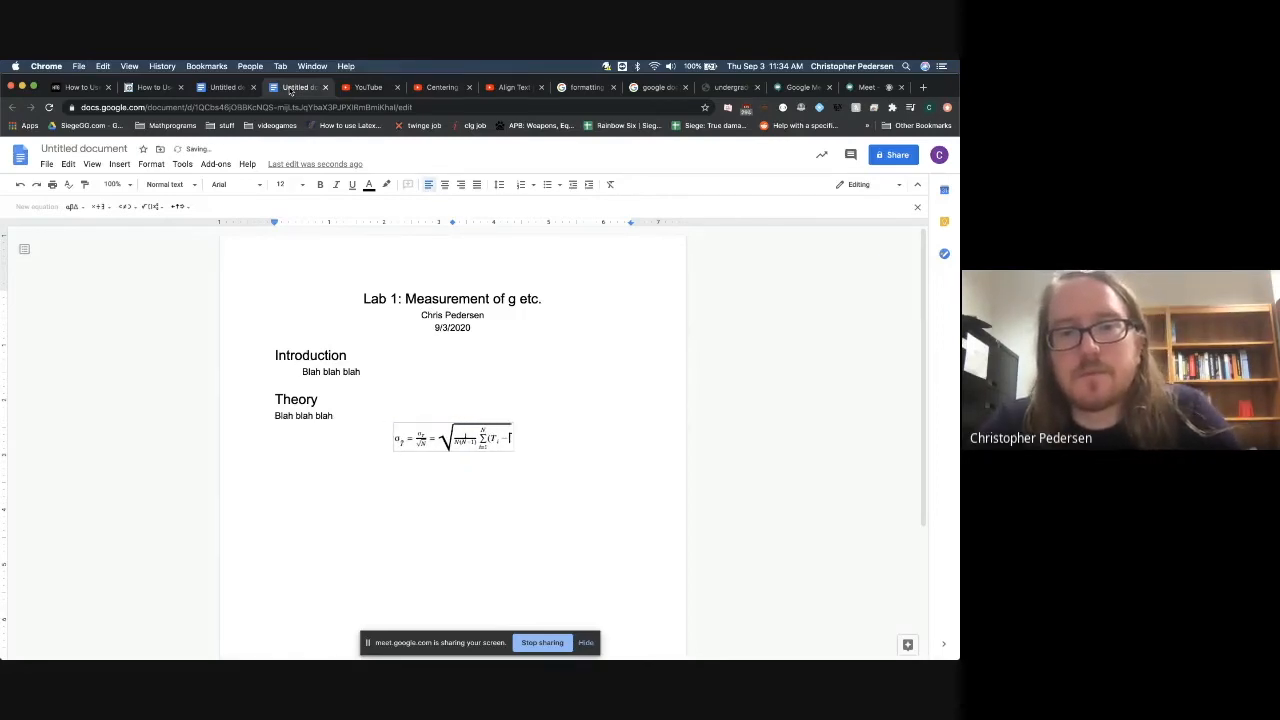
pyautogui.write('T̄')
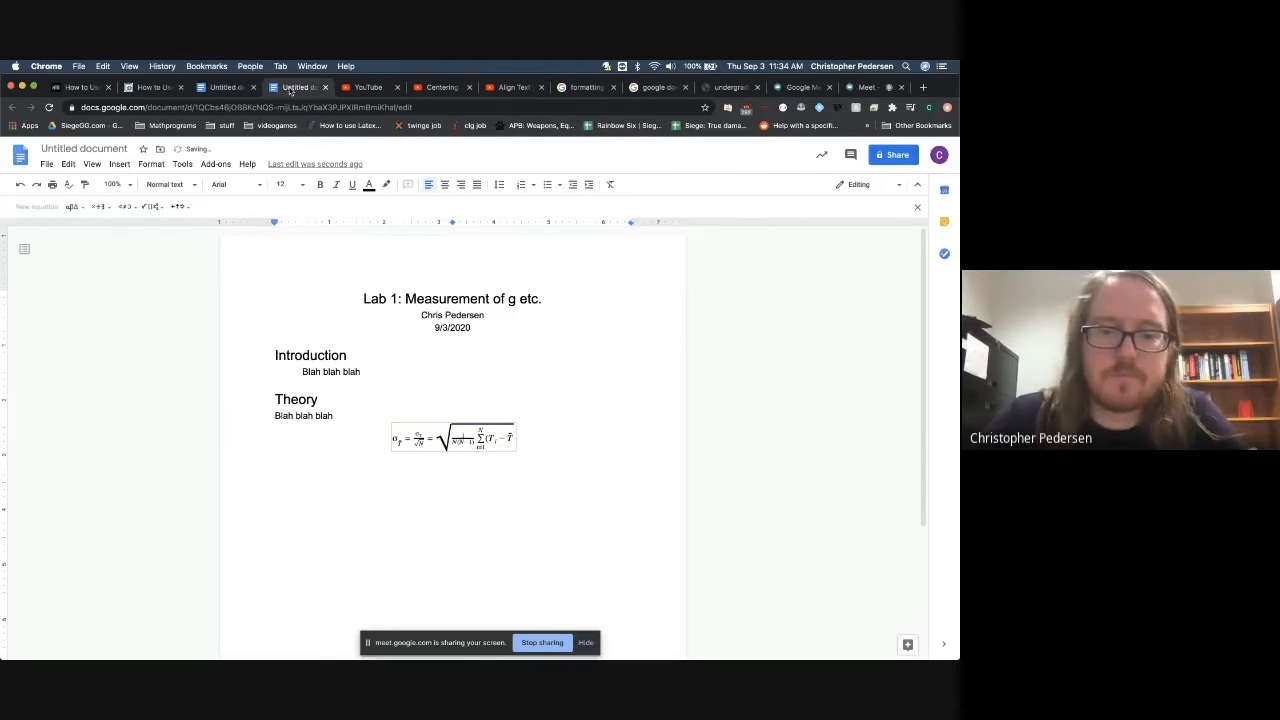
pyautogui.write(')')
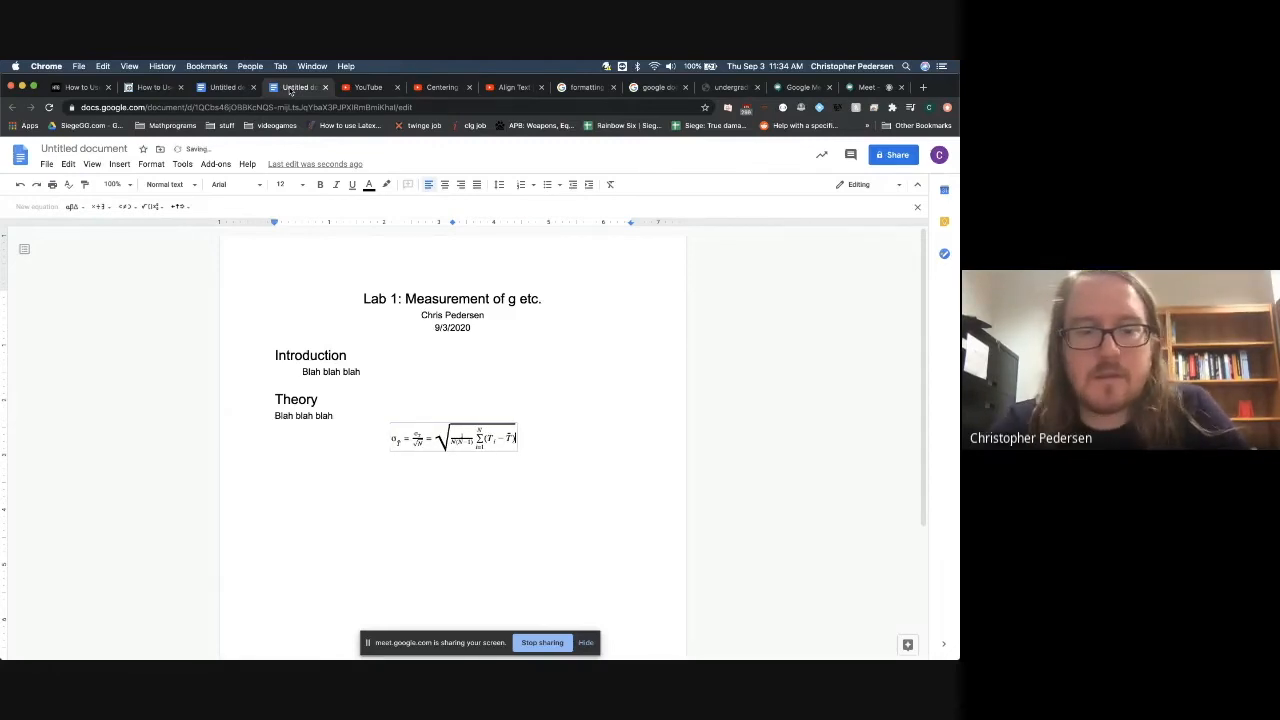
pyautogui.write('^2')
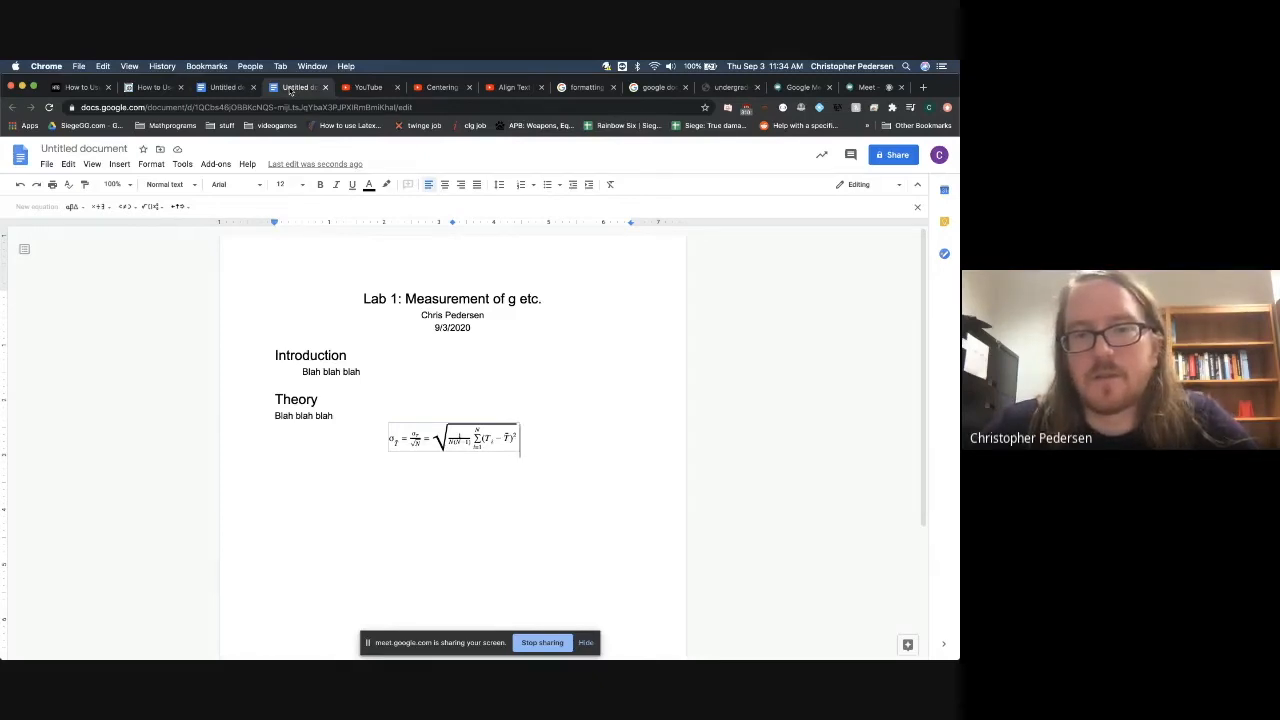
pyautogui.press('Right')
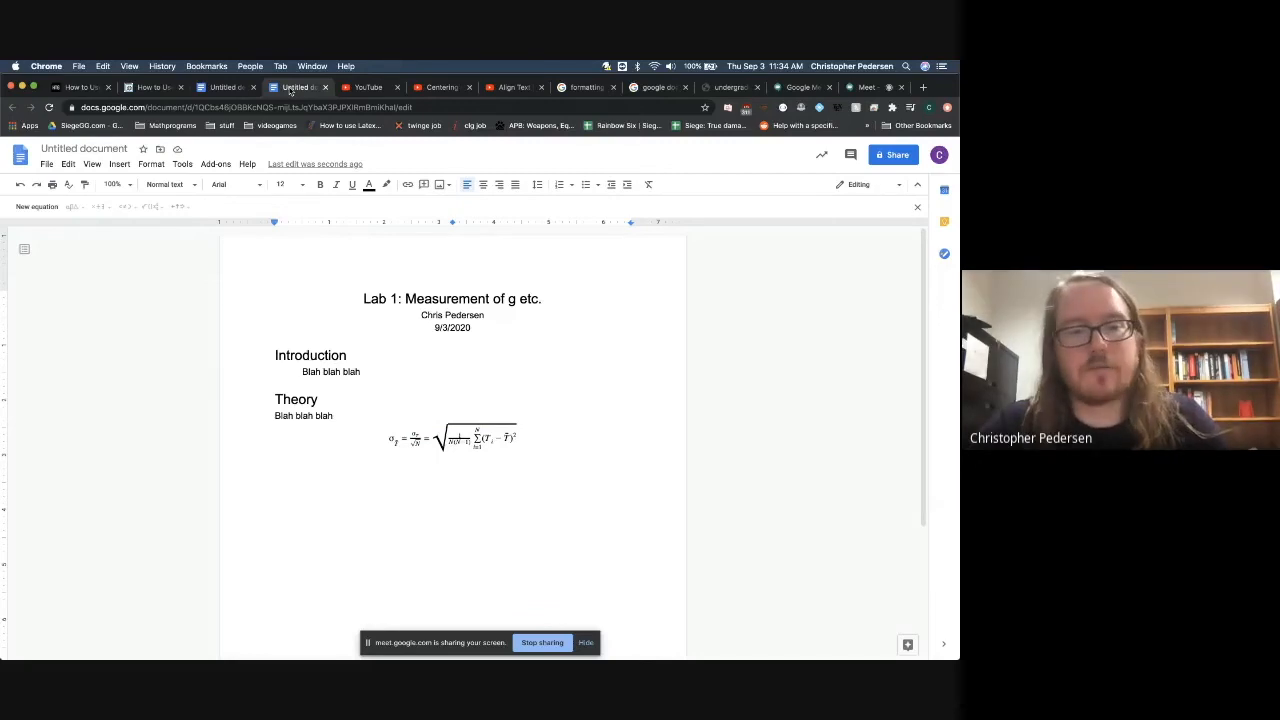
# Step: Number the equation (1) at the next tab stop and start a new line below it
pyautogui.press('Tab')
pyautogui.write('(1)')
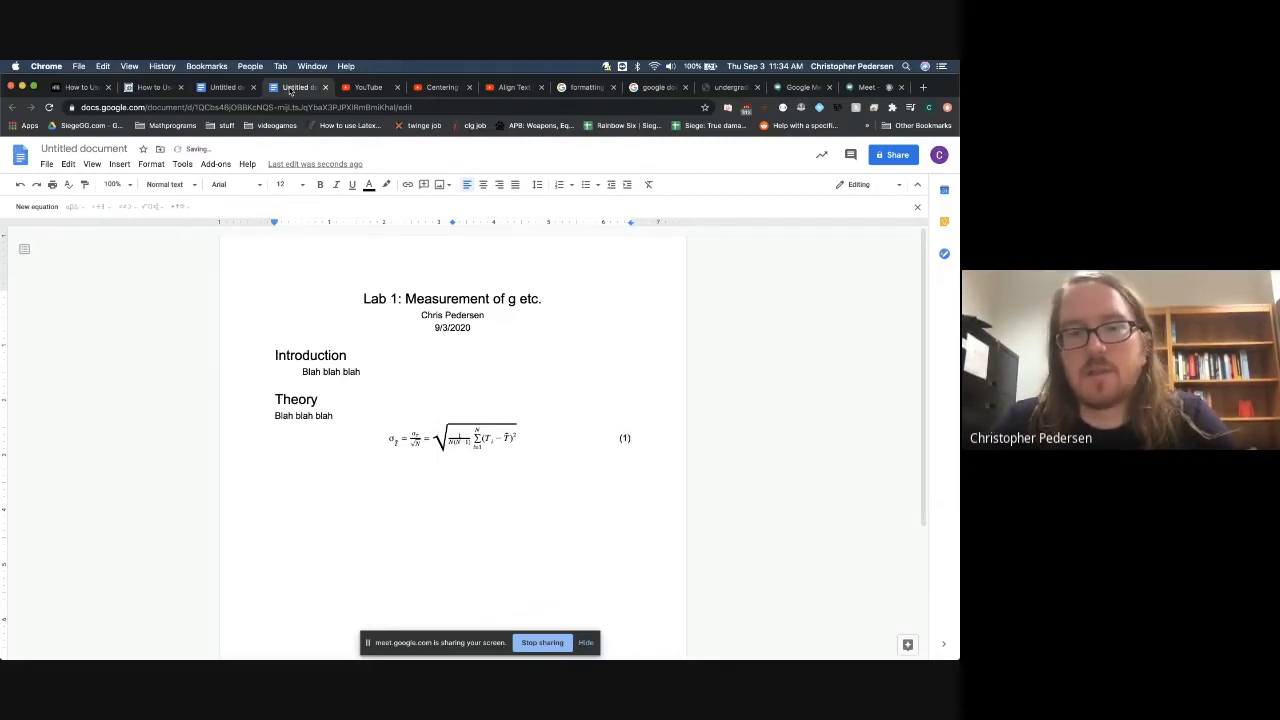
pyautogui.press('Return')
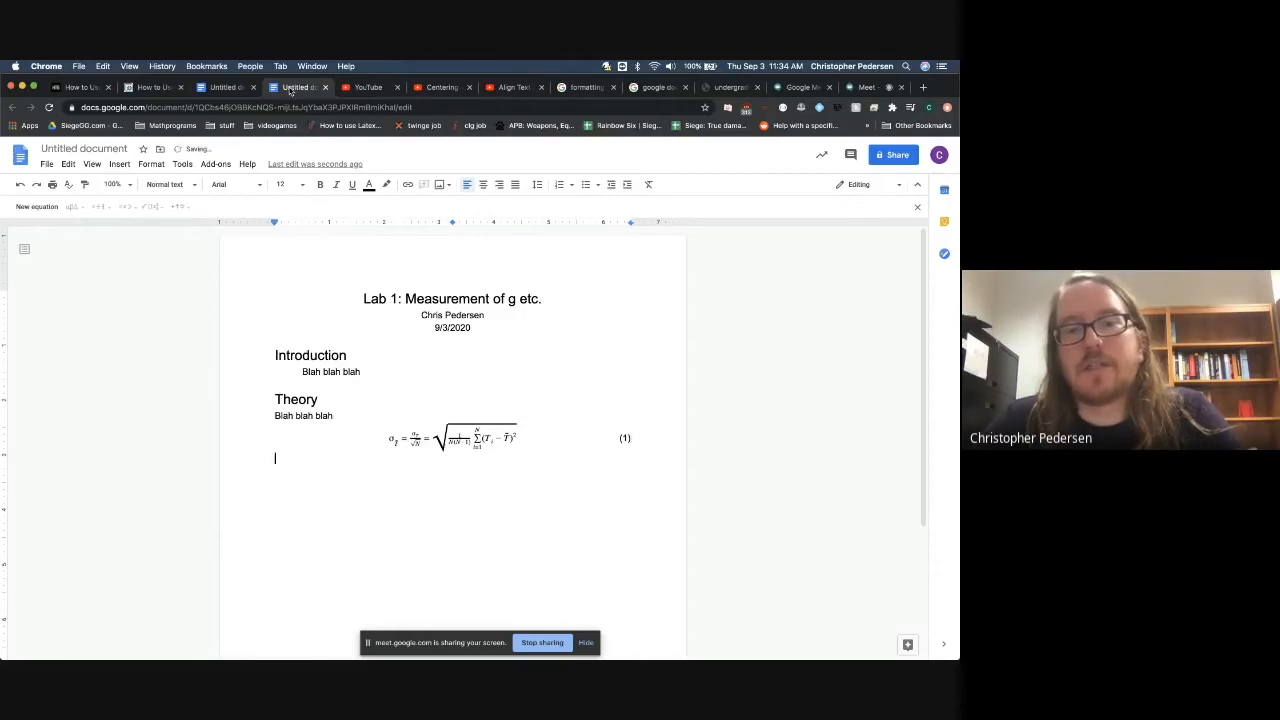
# Step: Write lowercase "where" on the line below equation (1), followed by an inline equation containing T̄
pyautogui.write('where')
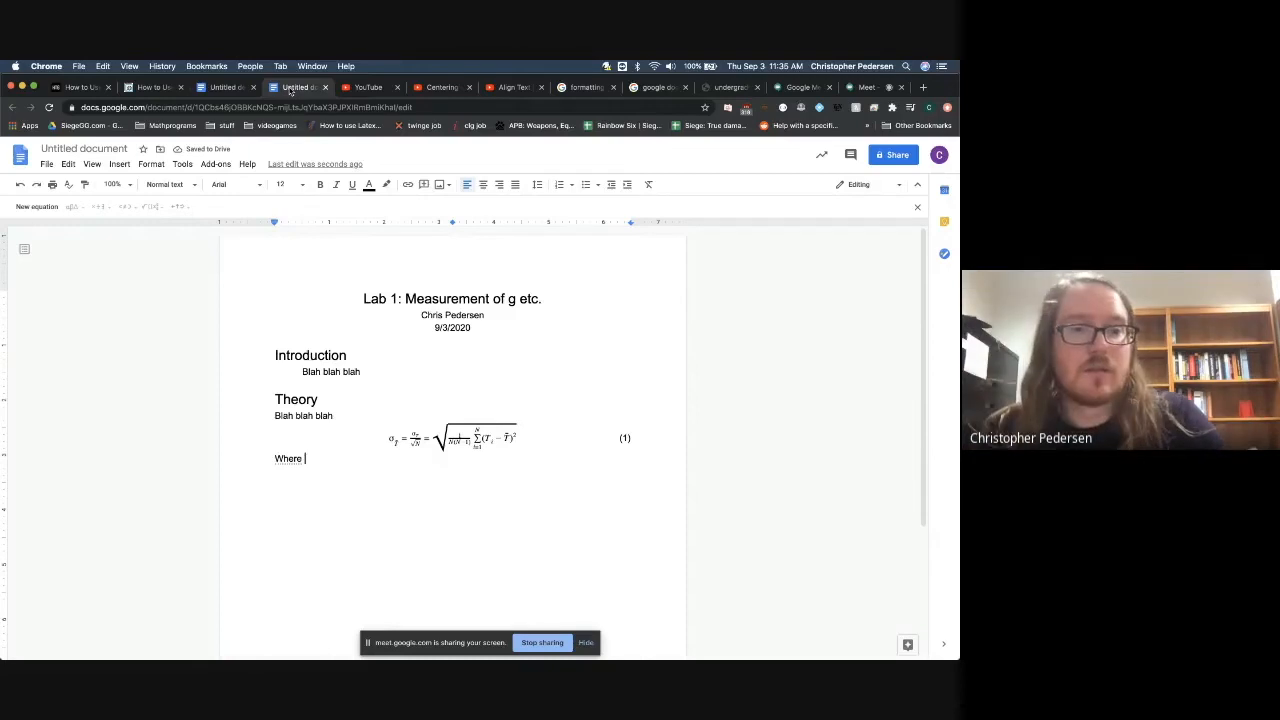
pyautogui.press('super+z')
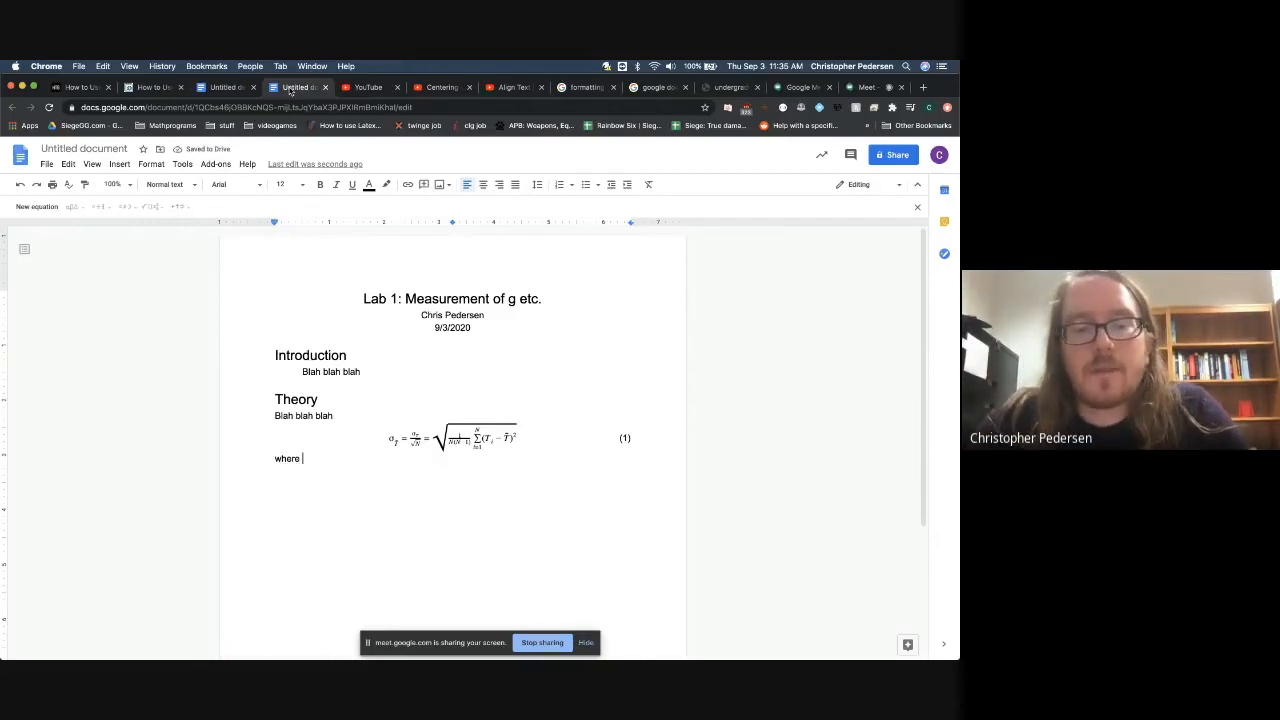
pyautogui.hotkey('ctrl', 'alt', 'i')
pyautogui.press('e')
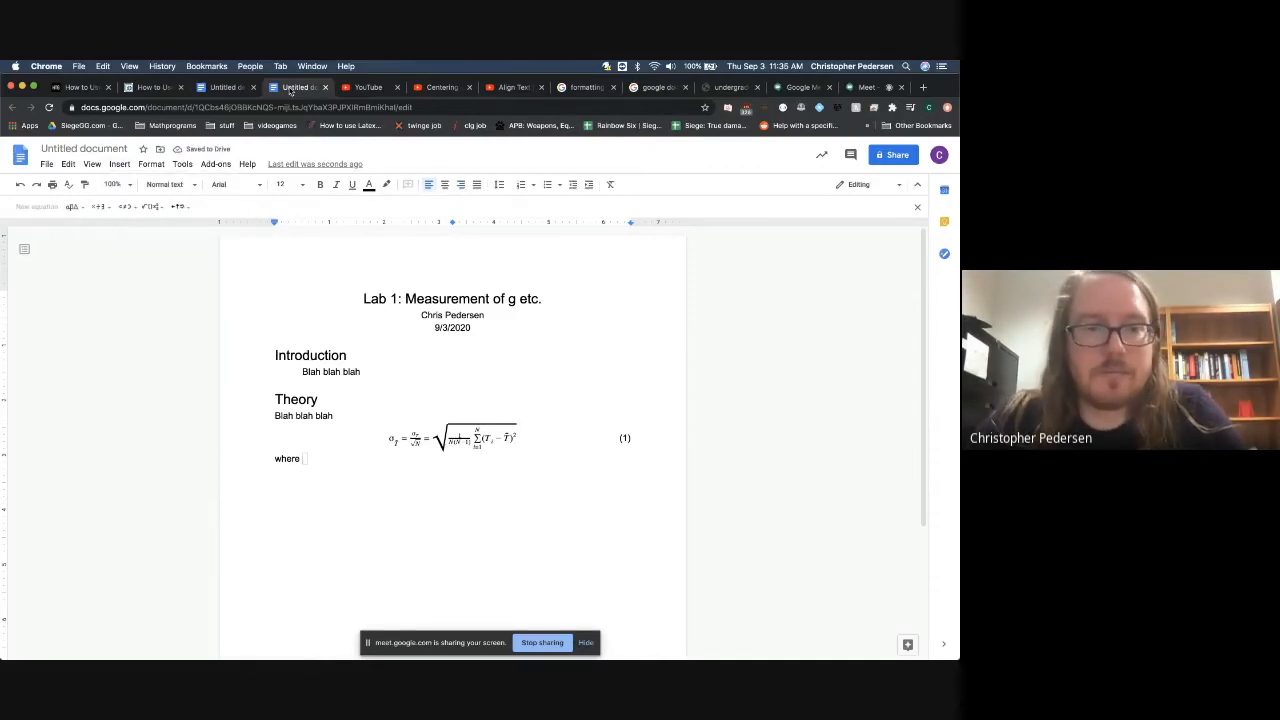
pyautogui.write('\x08ar ')
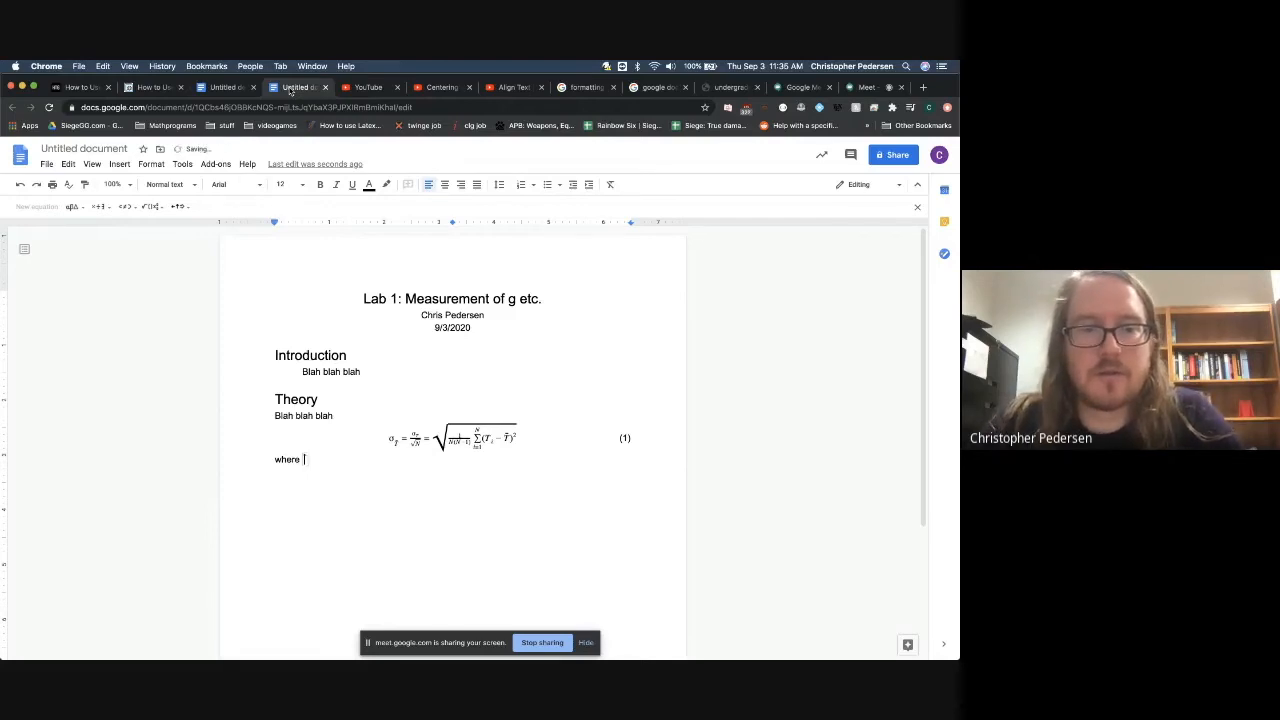
pyautogui.write('T')
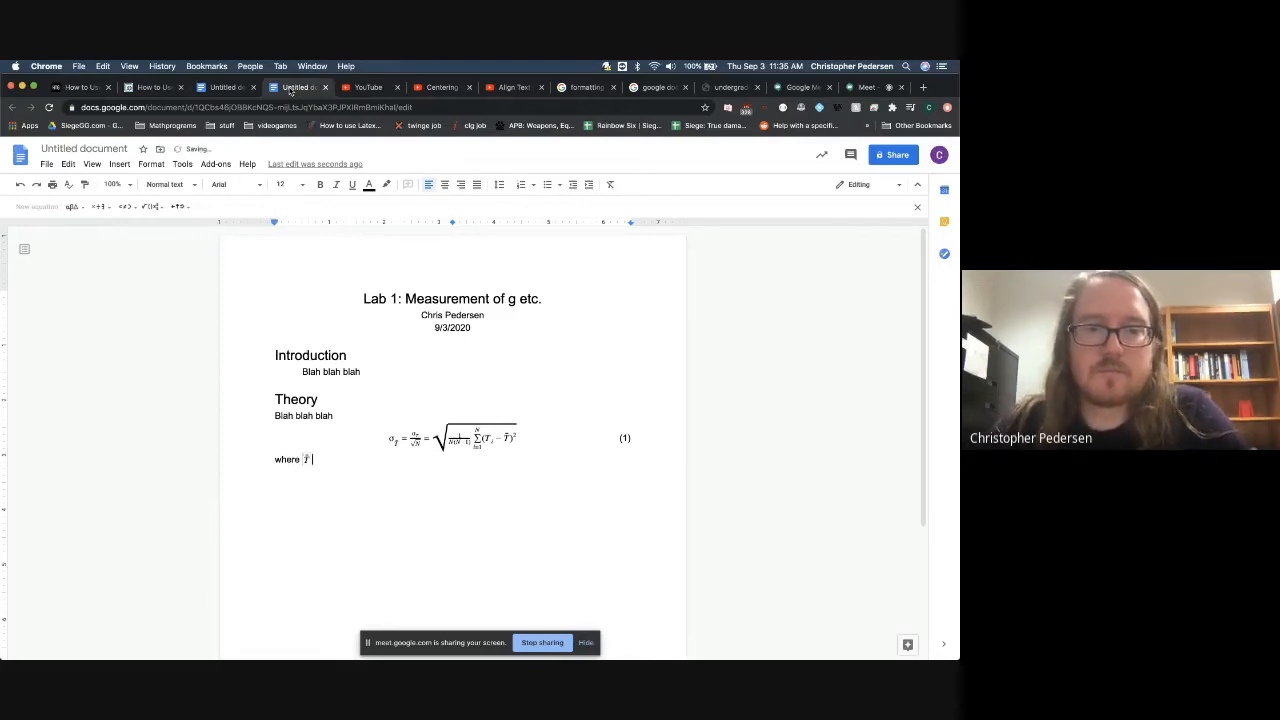
pyautogui.press('Right')
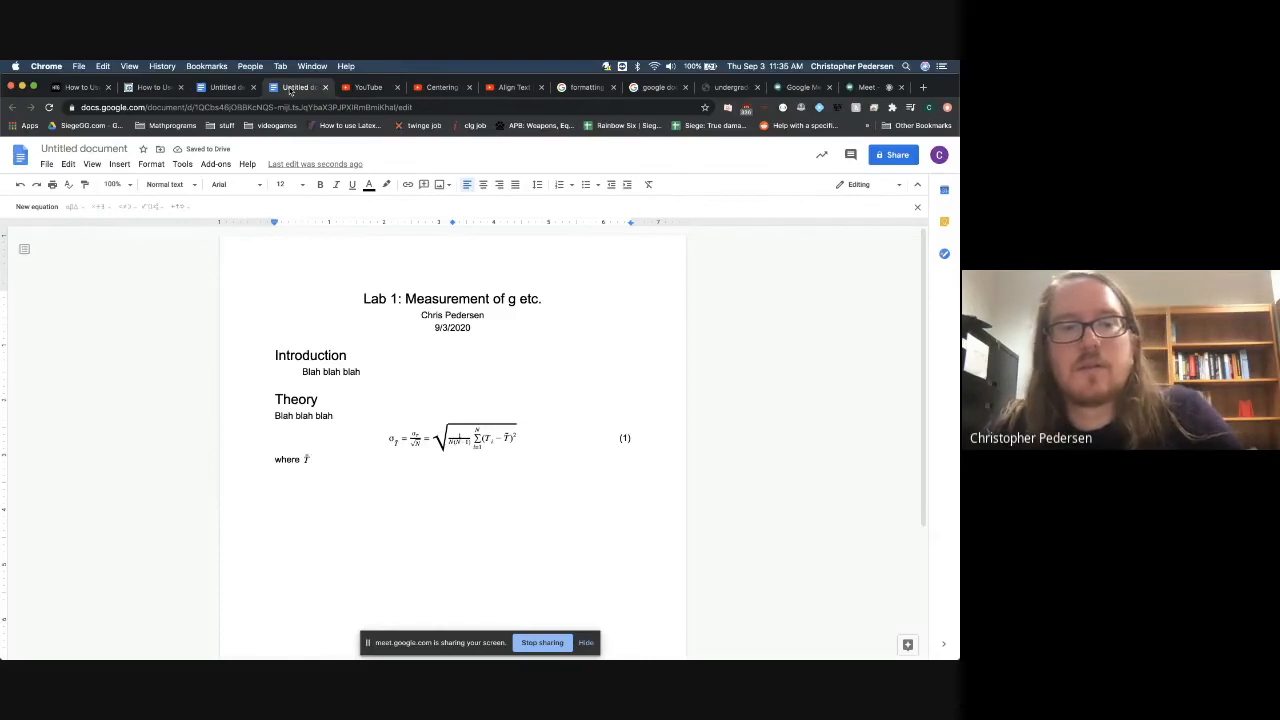
# Step: Continue the sentence after the inline T̄ with "is the average period in seconds given by"
pyautogui.write('is the av')
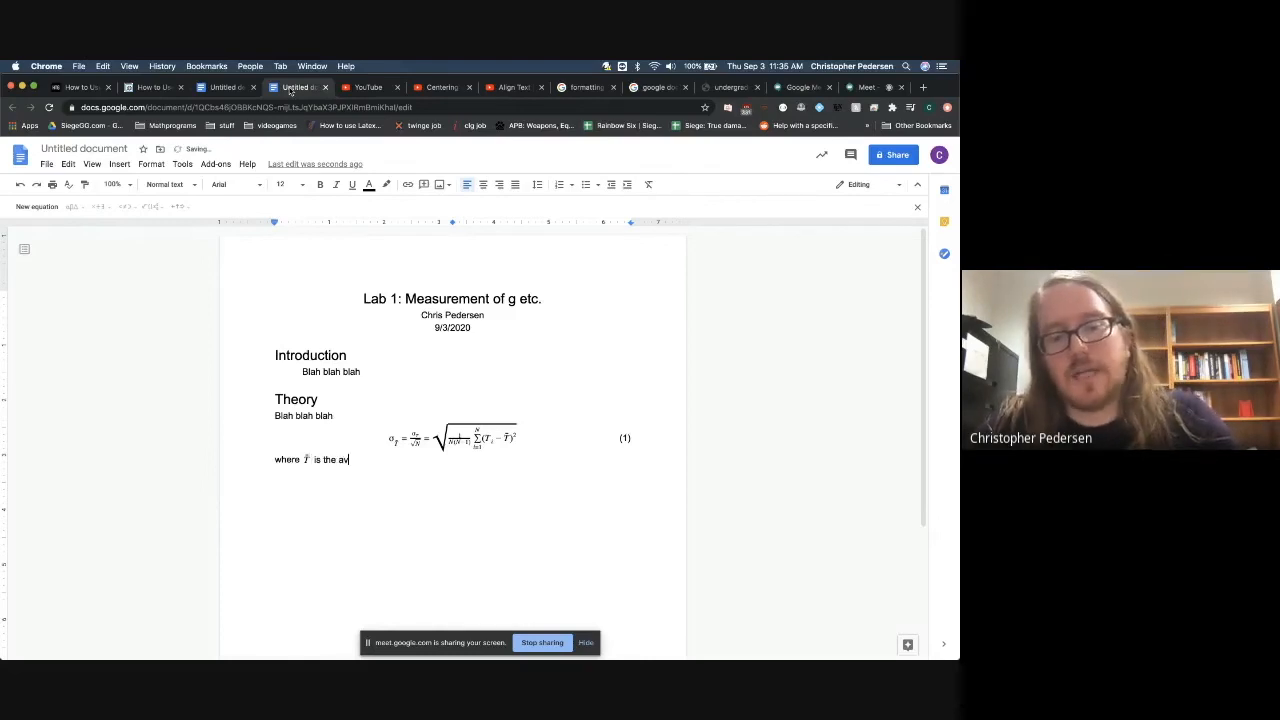
pyautogui.write('erage pe')
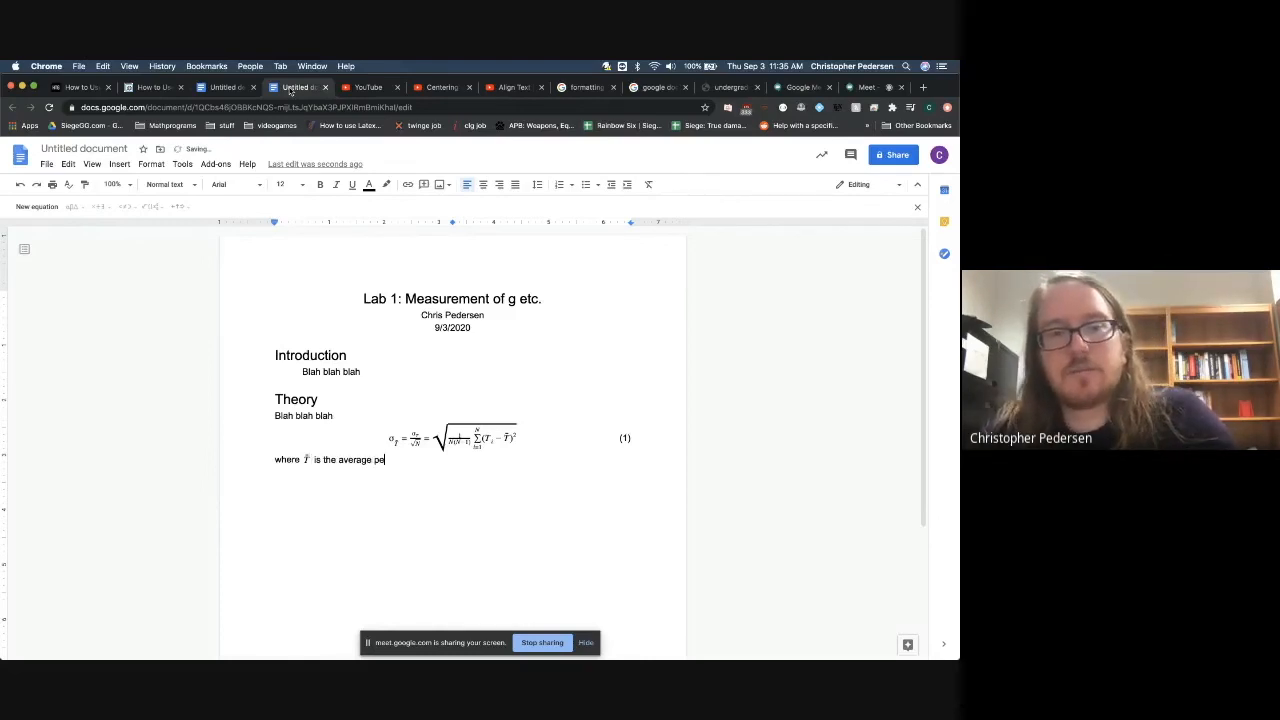
pyautogui.write('riod ins')
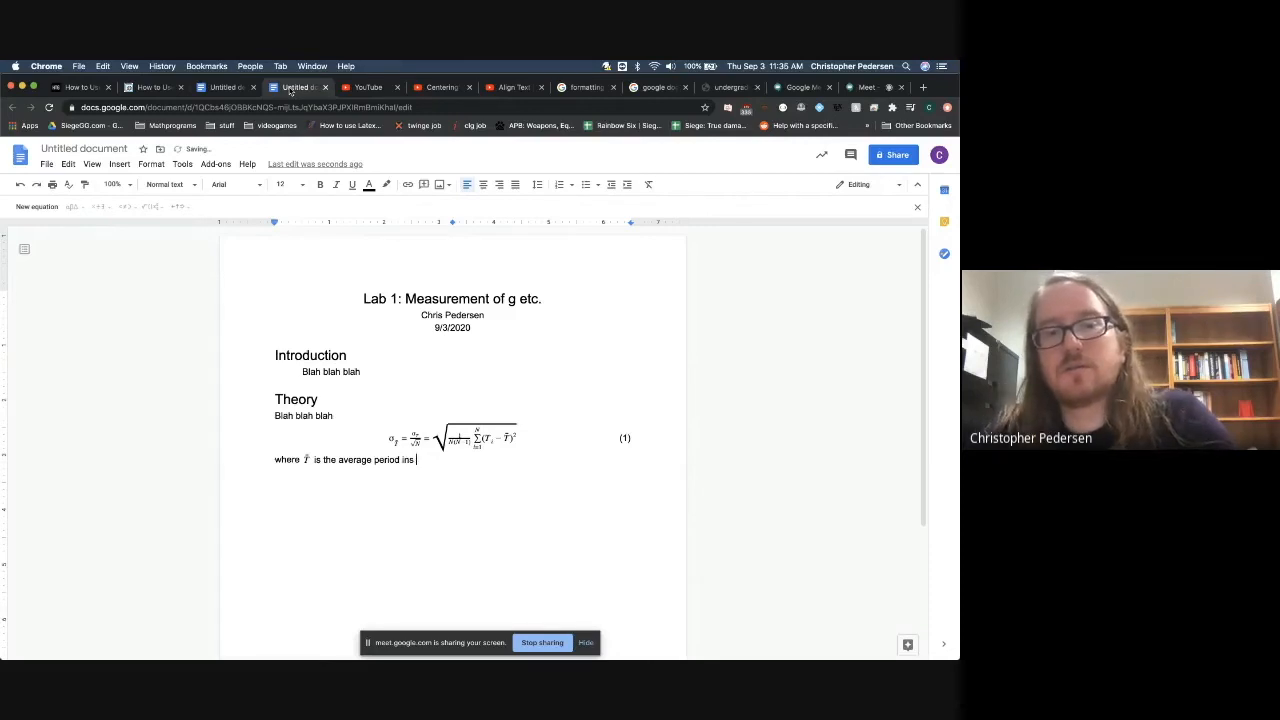
pyautogui.press('BackSpace')
pyautogui.write('seconds ')
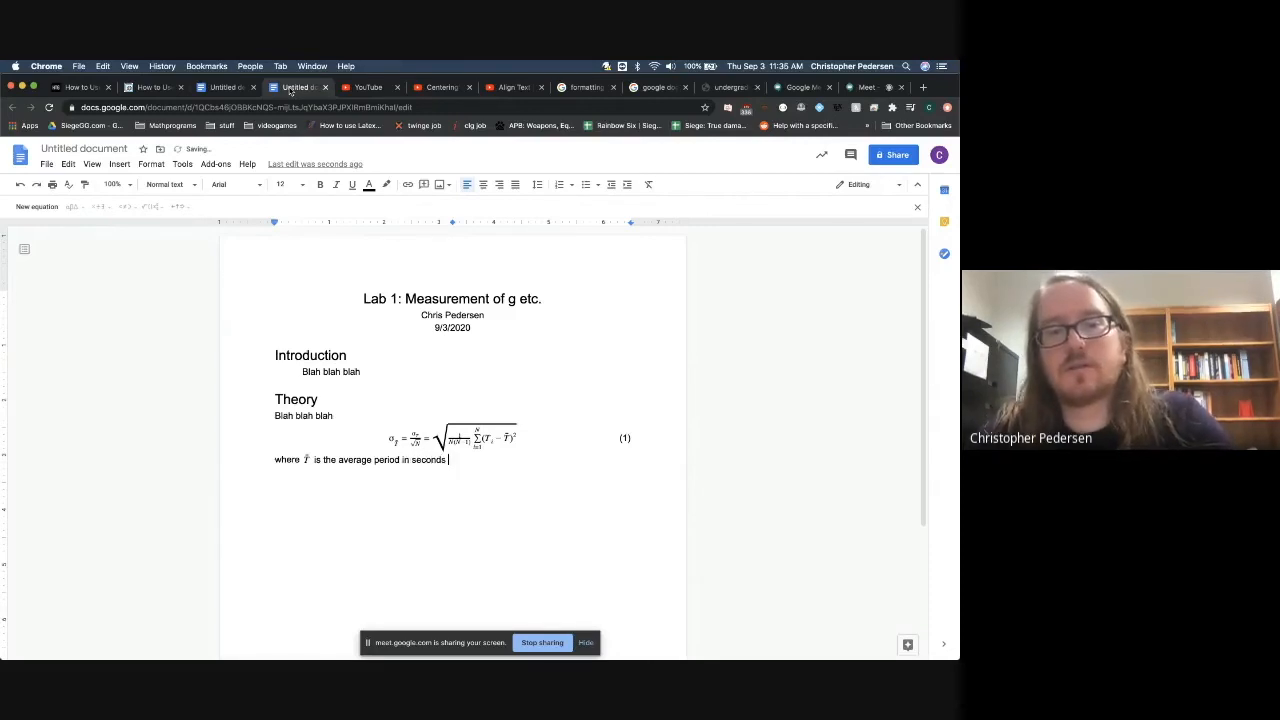
pyautogui.write('given by')
# Step: Insert an equation at the center tab stop of a new line and begin it with T̄ =
pyautogui.press('Return')
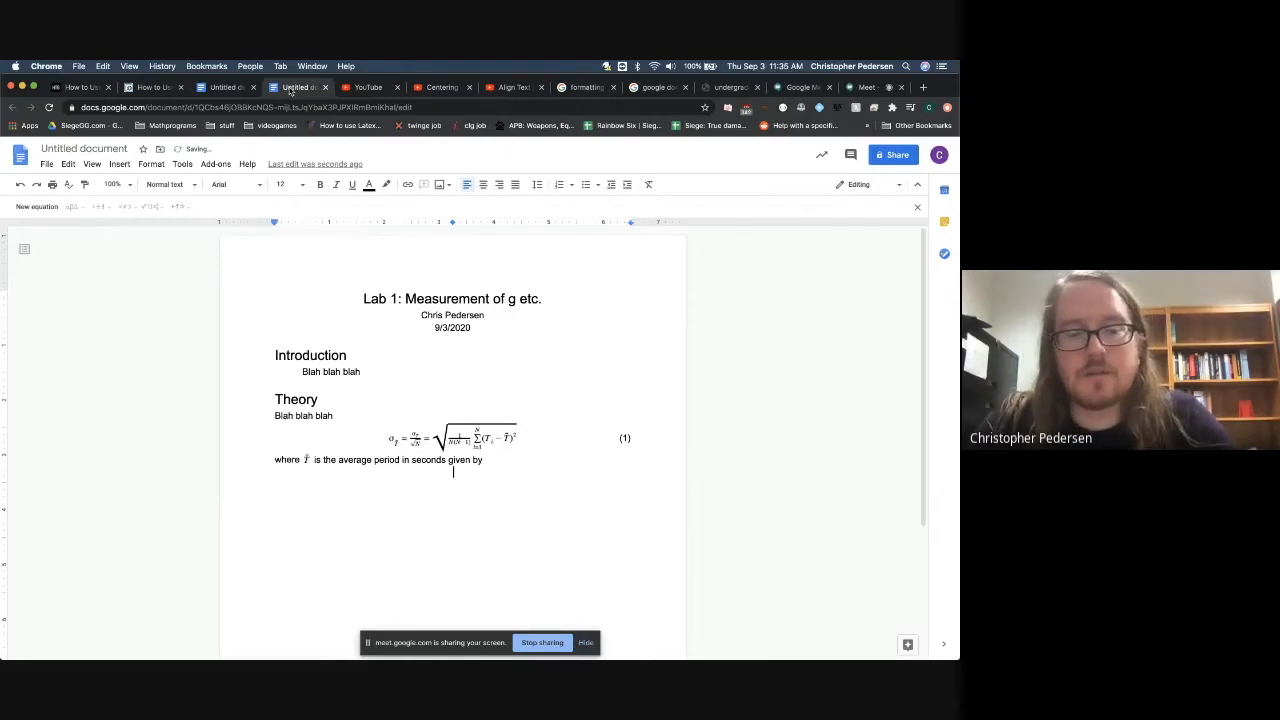
pyautogui.hotkey('ctrl', 'alt', 'i')
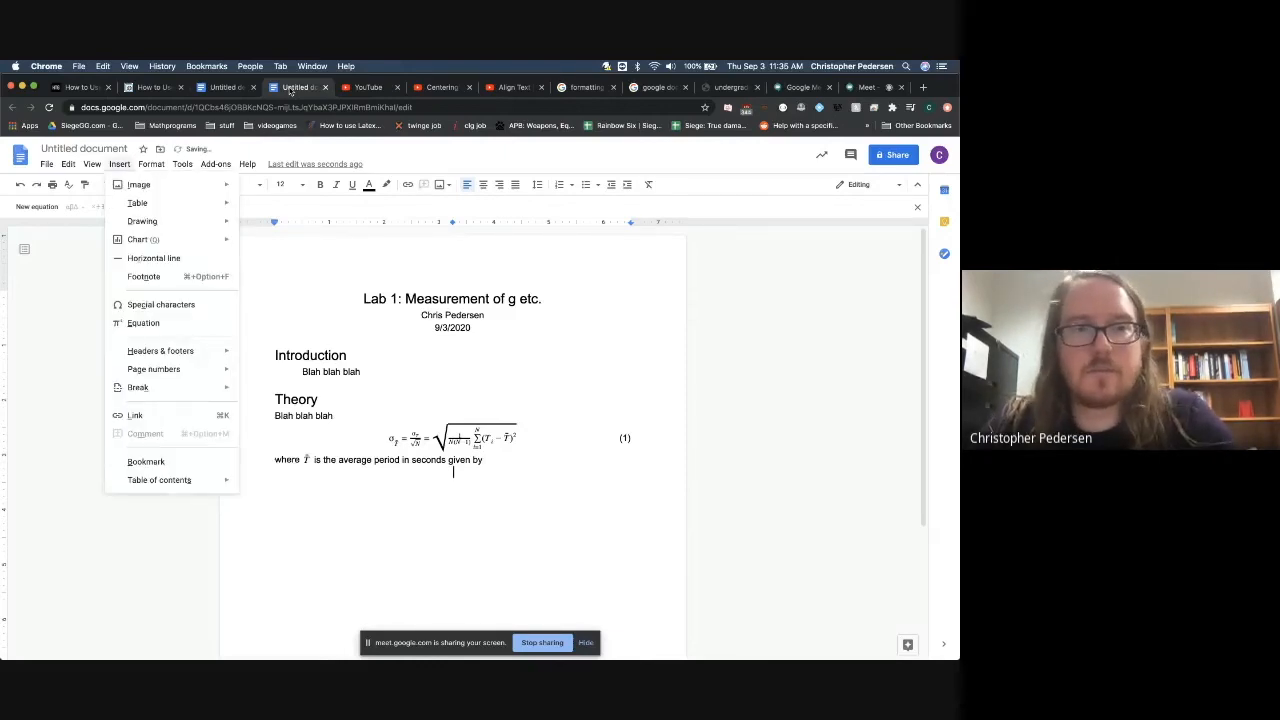
pyautogui.press('e')
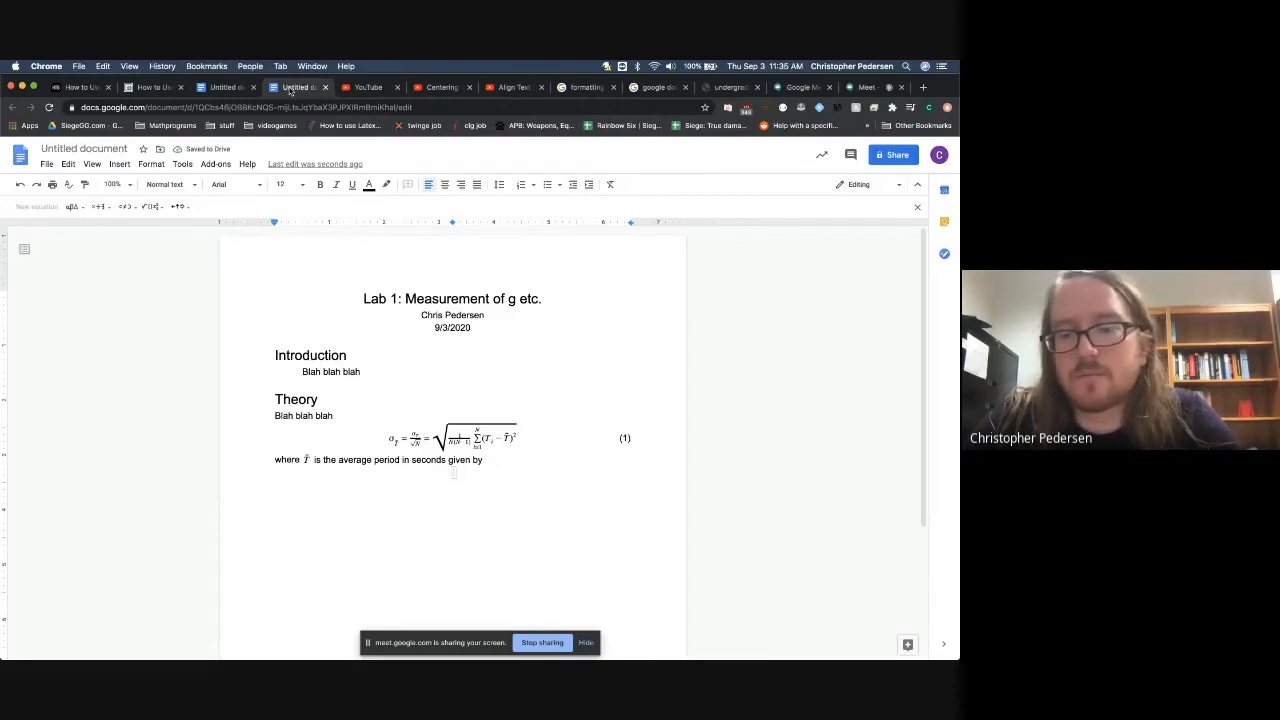
pyautogui.write('\x08ar T')
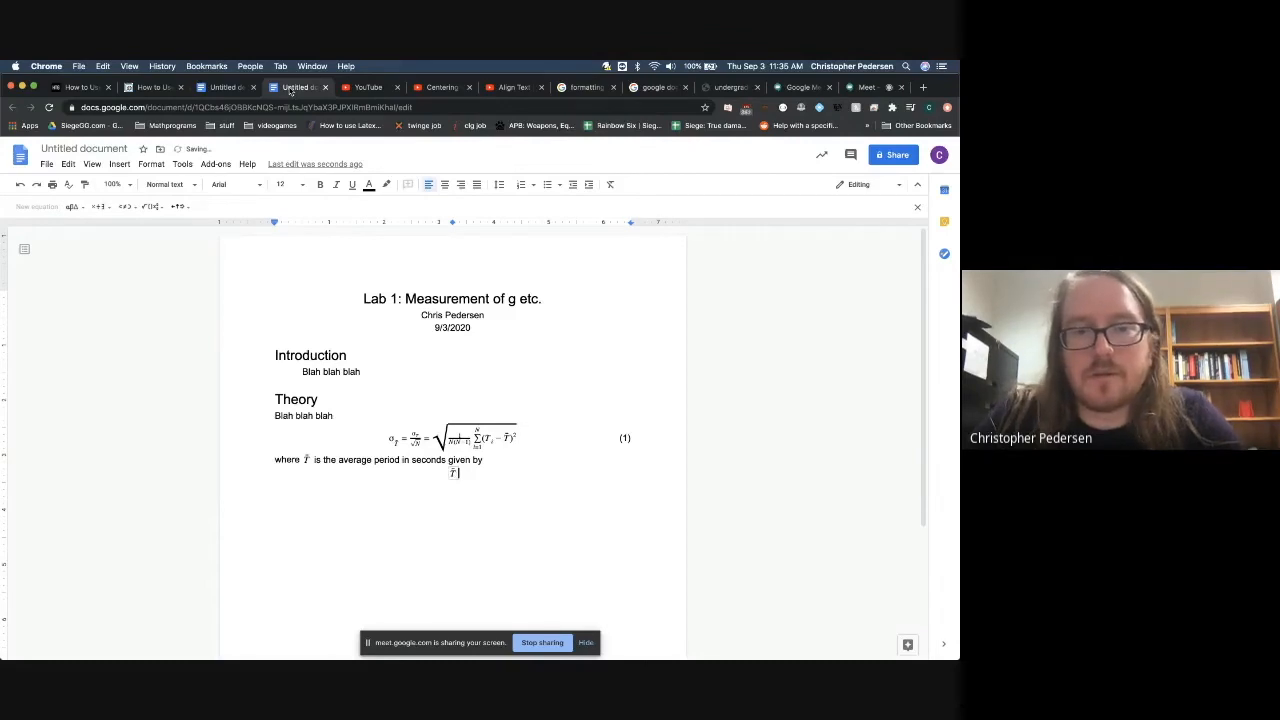
pyautogui.write('=')
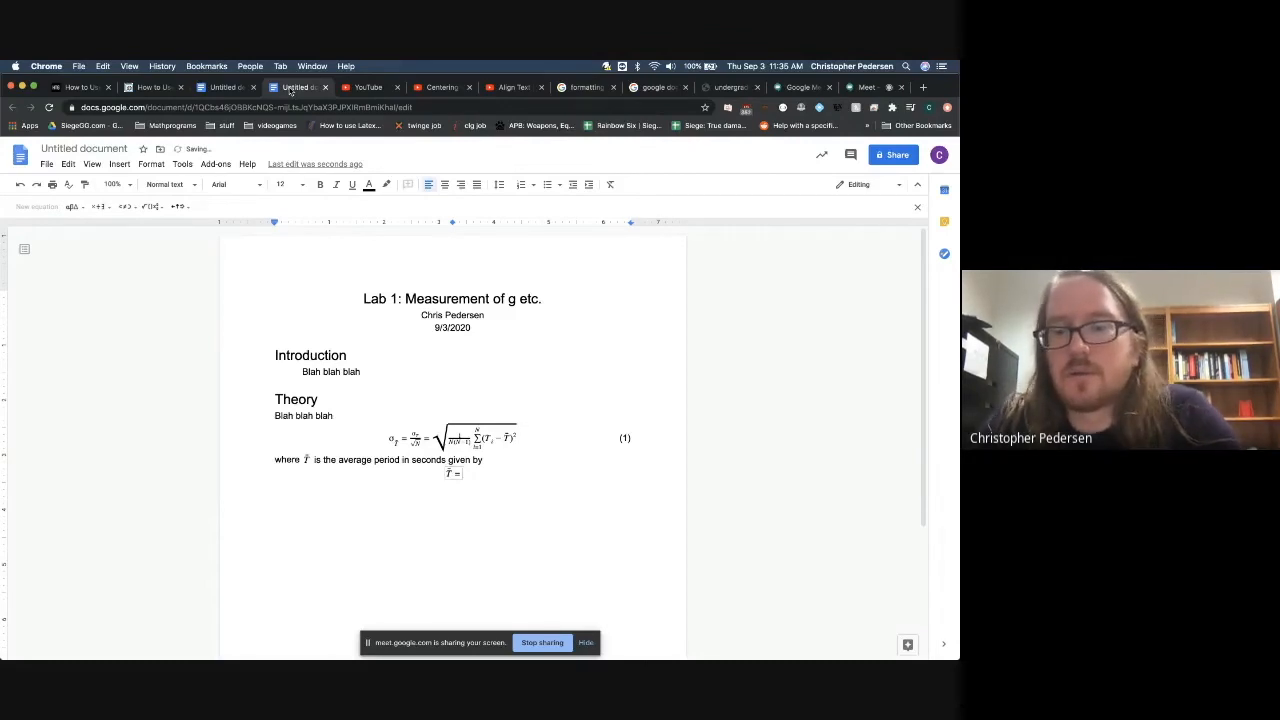
# Step: Add a fraction after the equals sign with the sum of T_i from i=1 to N over N
pyautogui.write('\x0crac ')
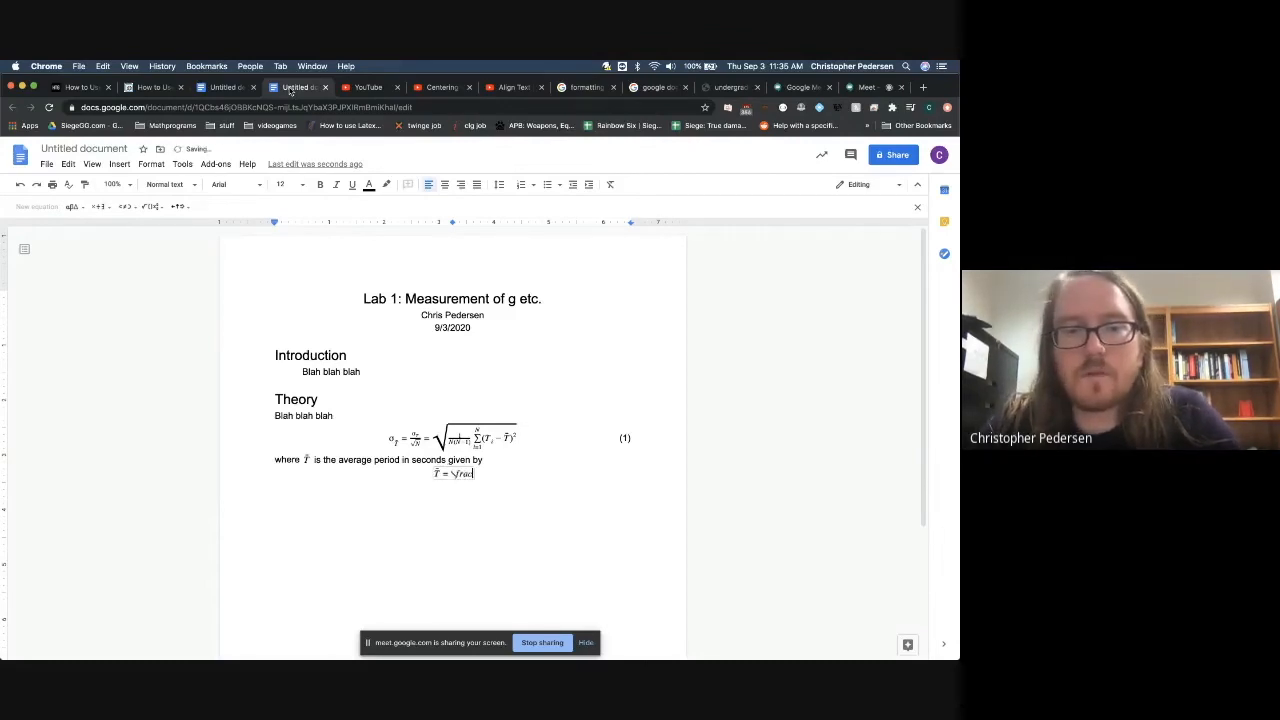
pyautogui.write('\\sumab ')
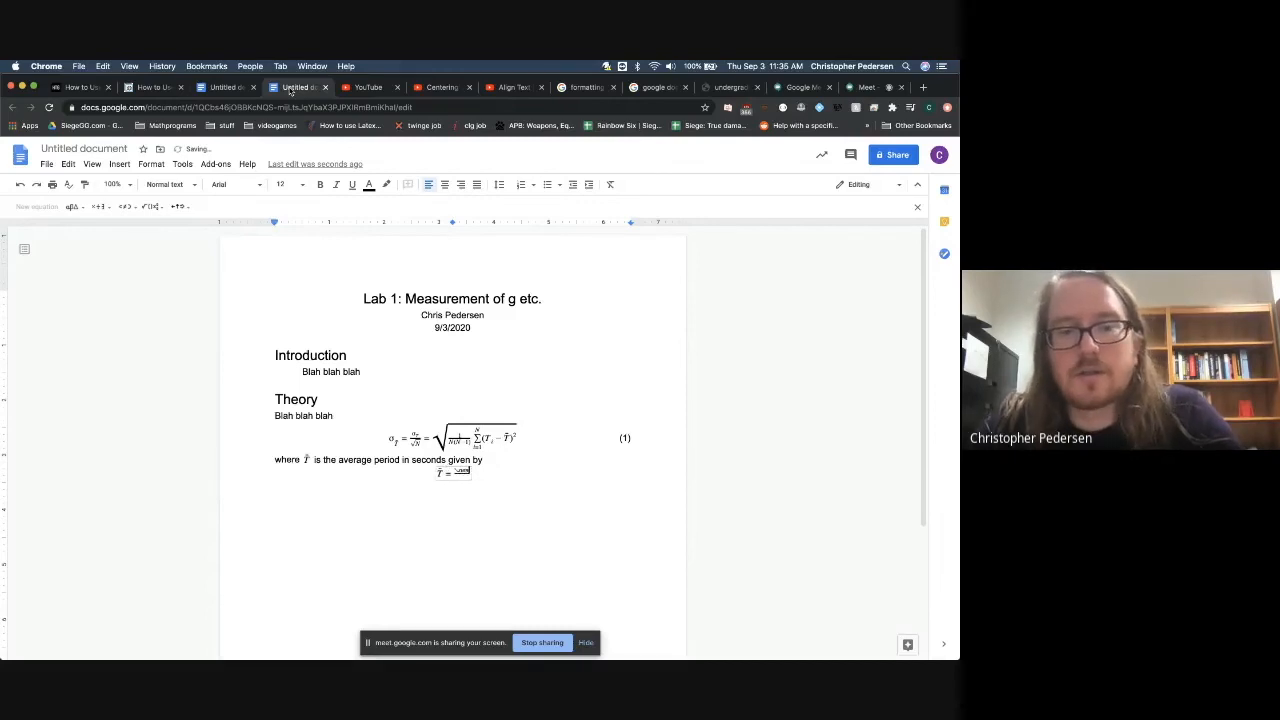
pyautogui.write('i=')
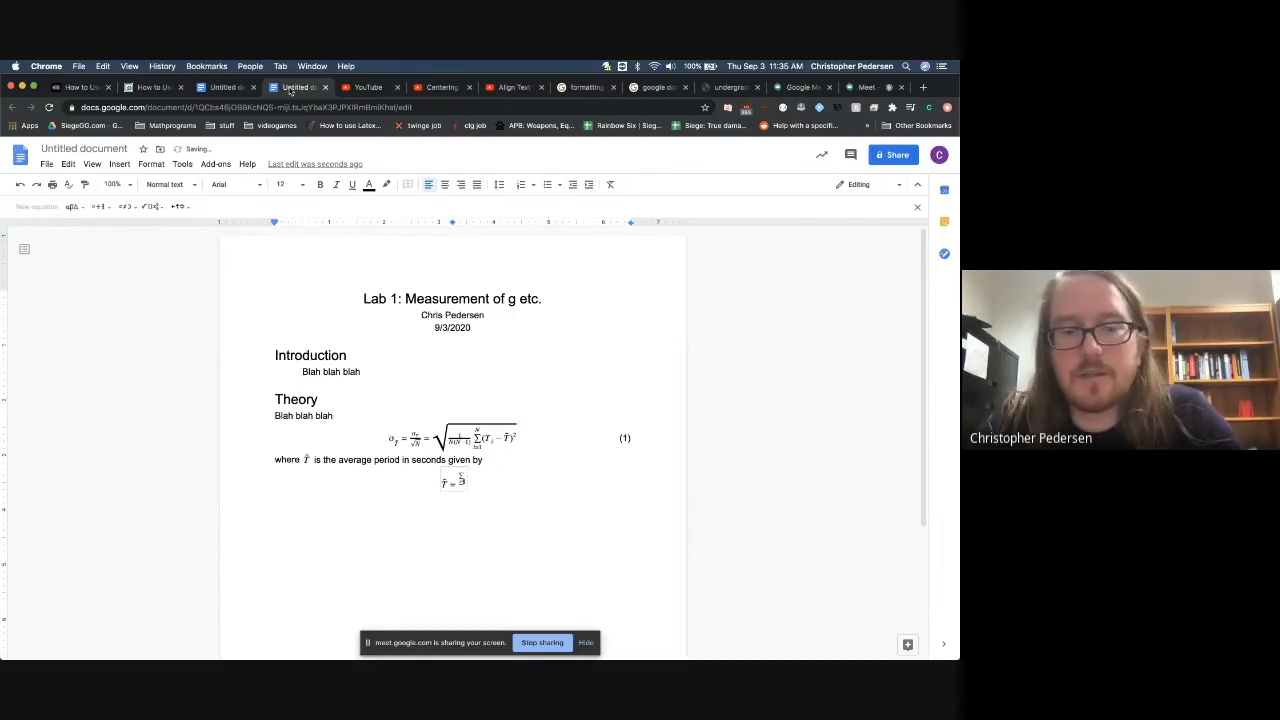
pyautogui.write('1')
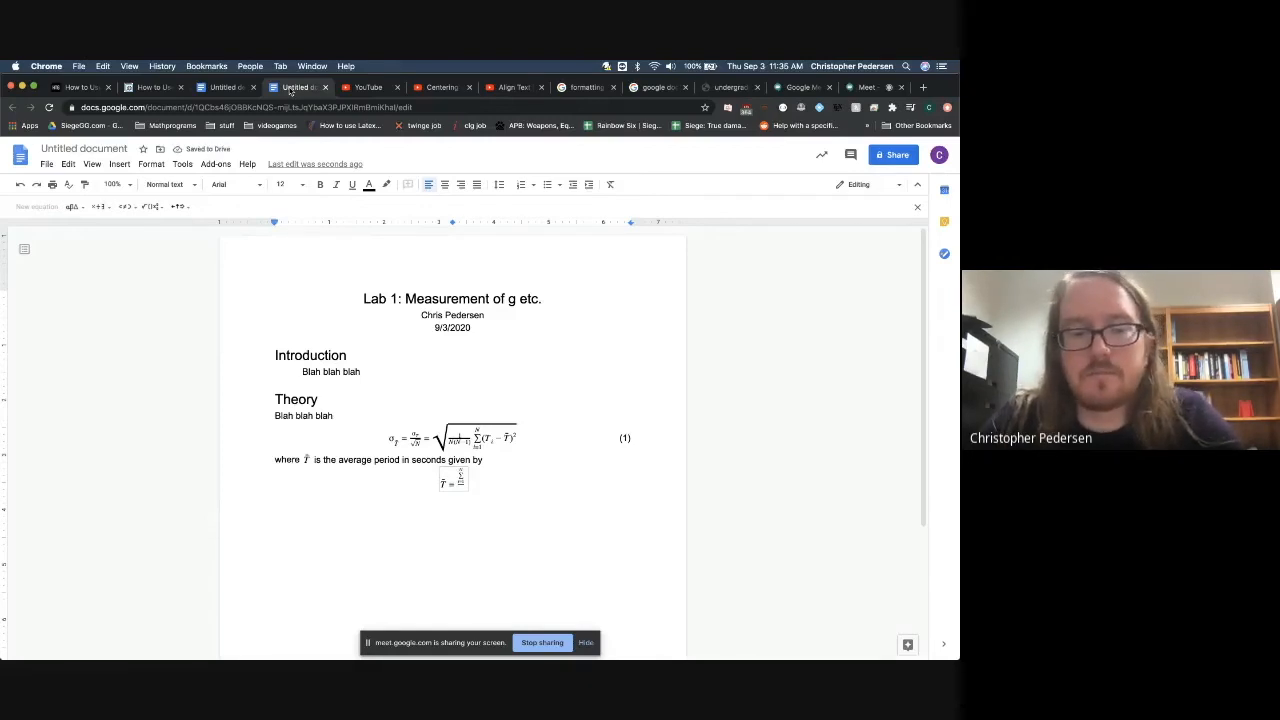
pyautogui.write('T_i')
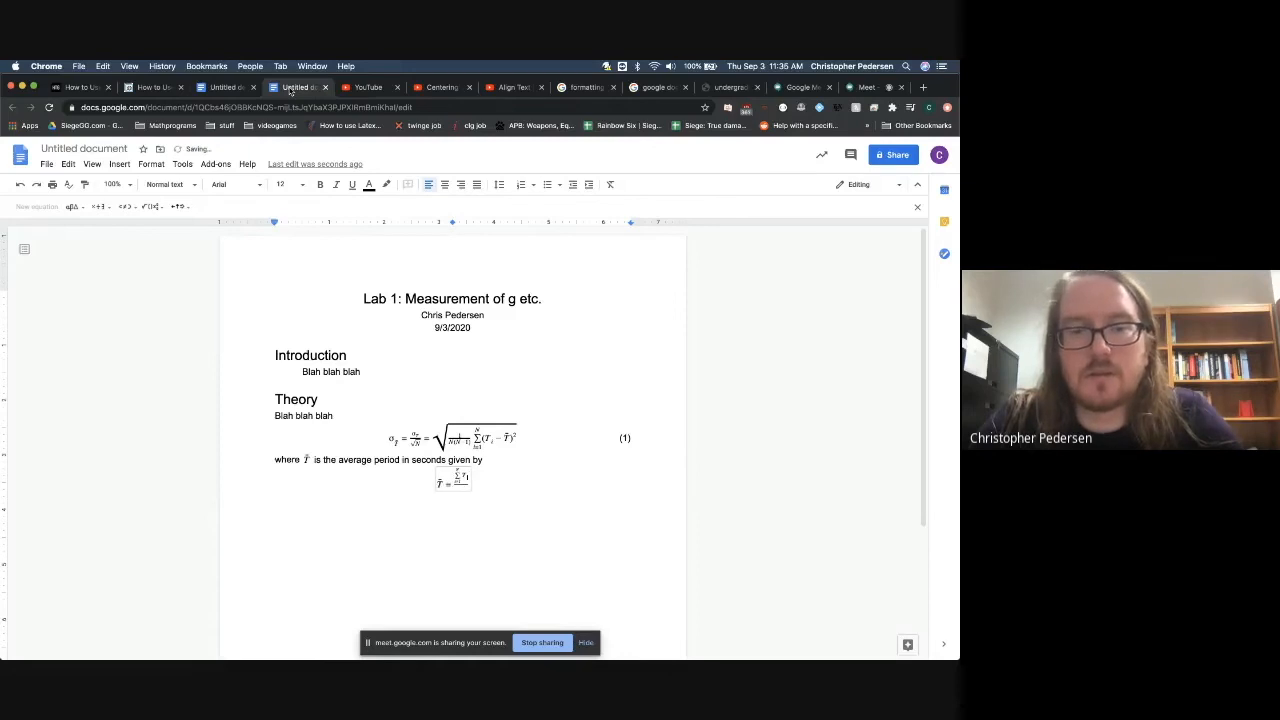
pyautogui.press('Right')
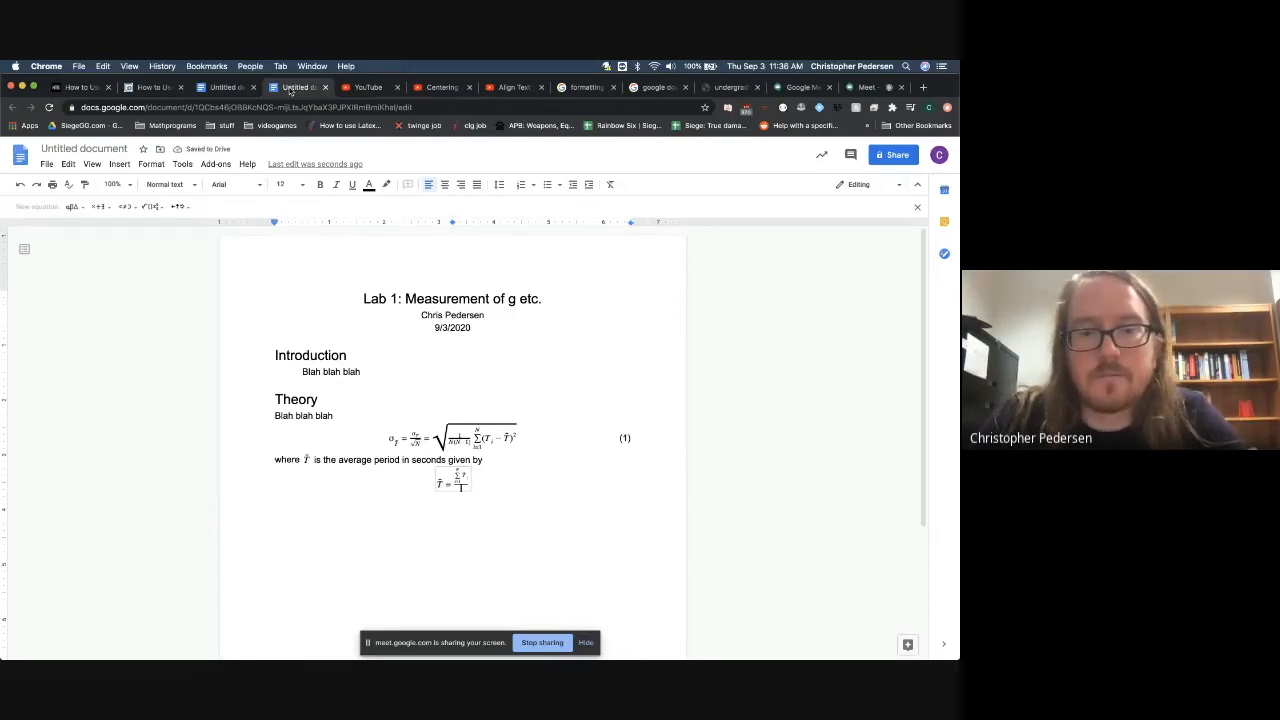
pyautogui.write('N')
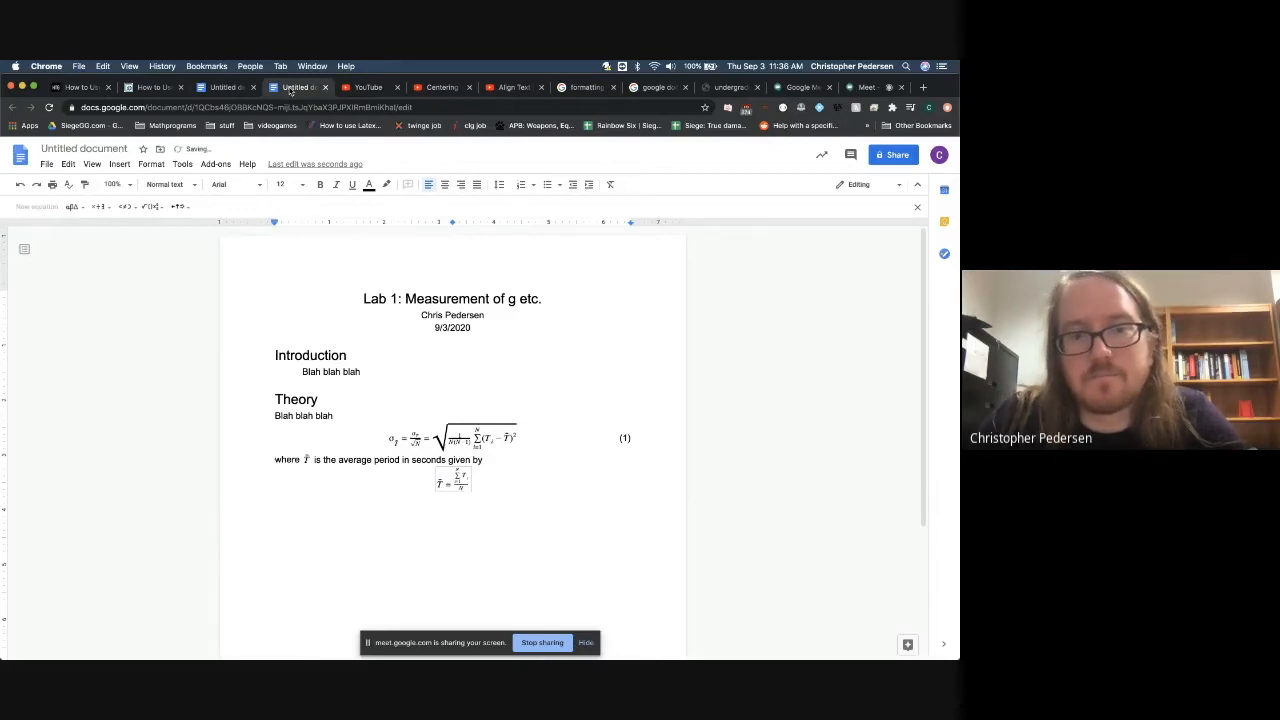
# Step: Leave the average-period equation and number it (2) at the next tab stop
pyautogui.press('Right')
pyautogui.press('Right')
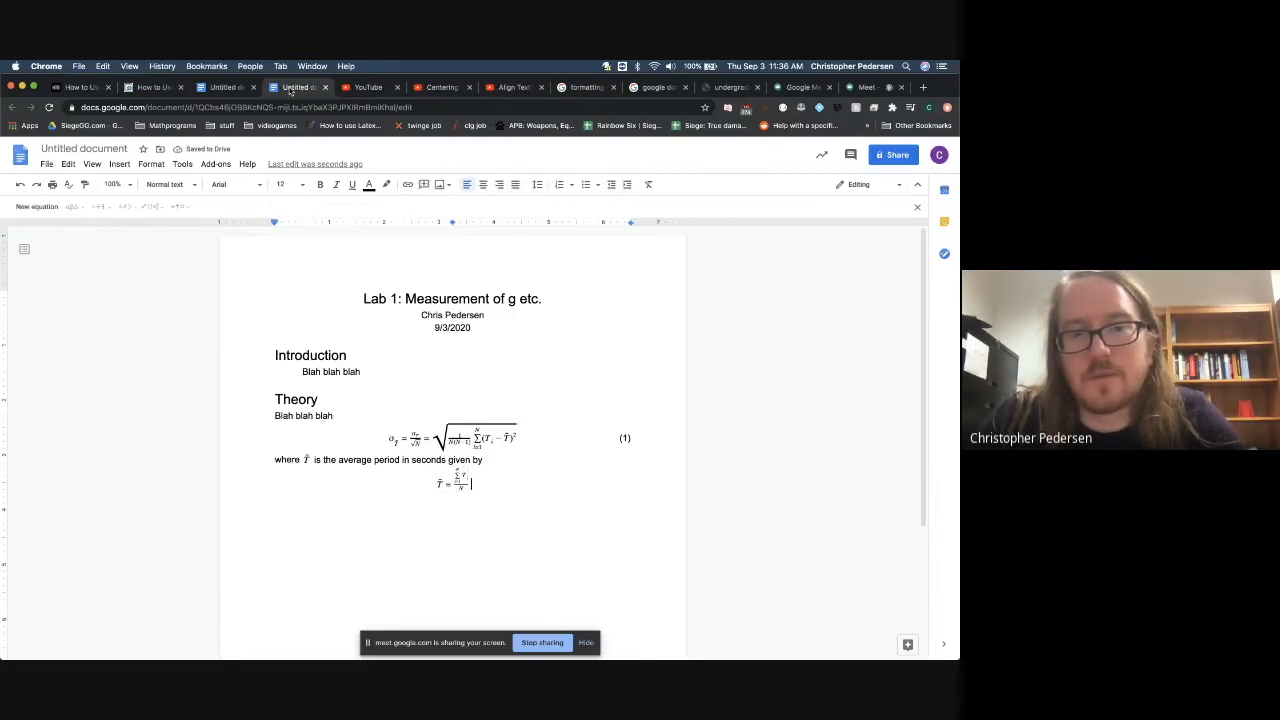
pyautogui.press('Tab')
pyautogui.write('(')
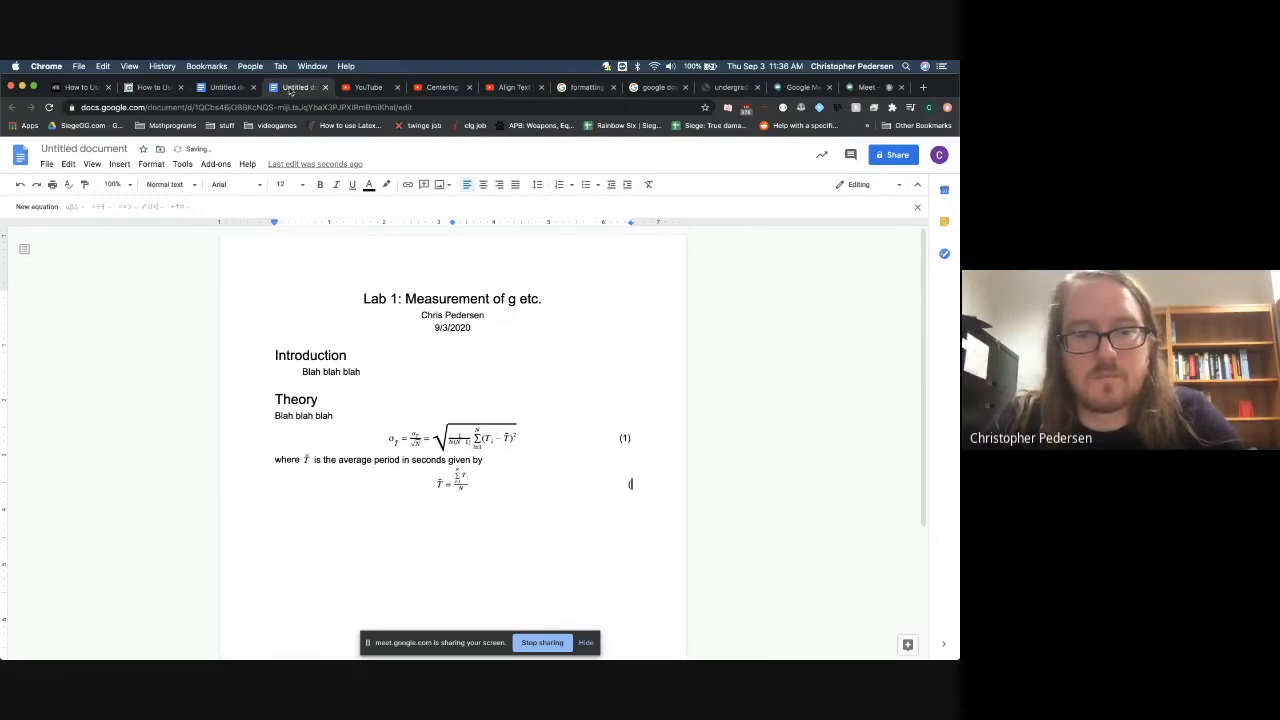
pyautogui.write('2)')
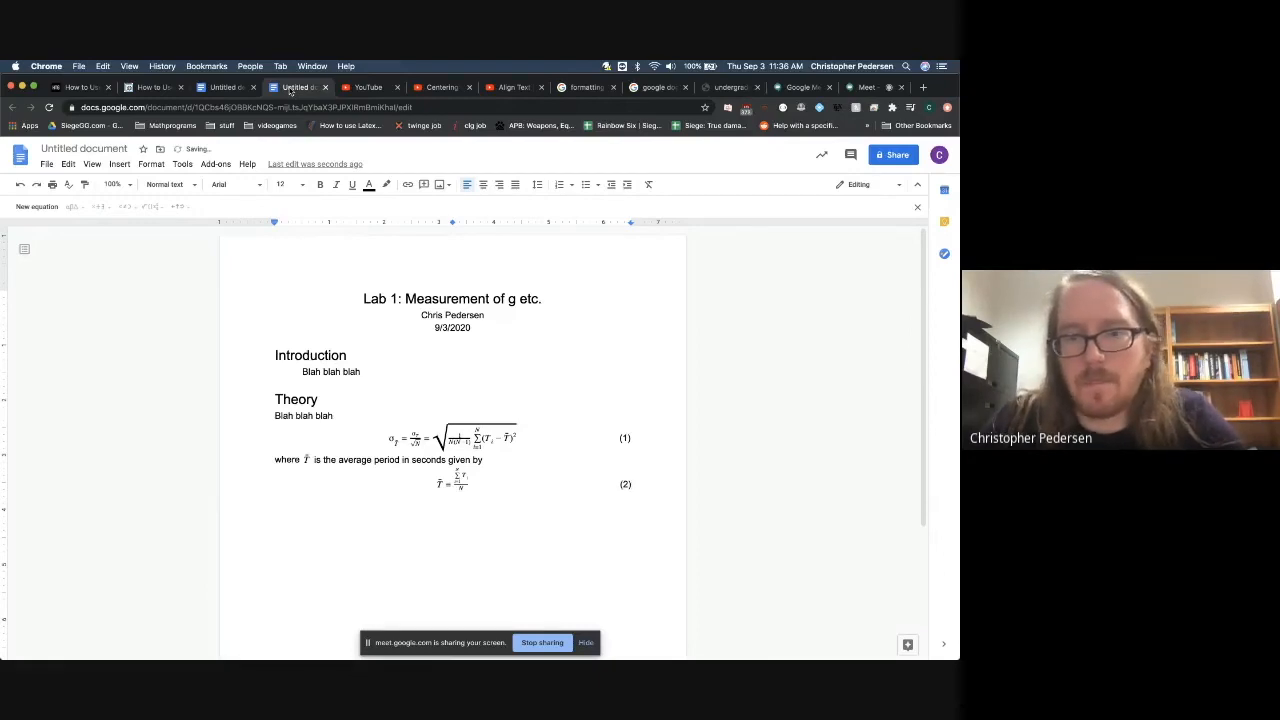
# Step: Start a new line below equation (2) and insert an empty equation at the center tab stop
pyautogui.press('Return')
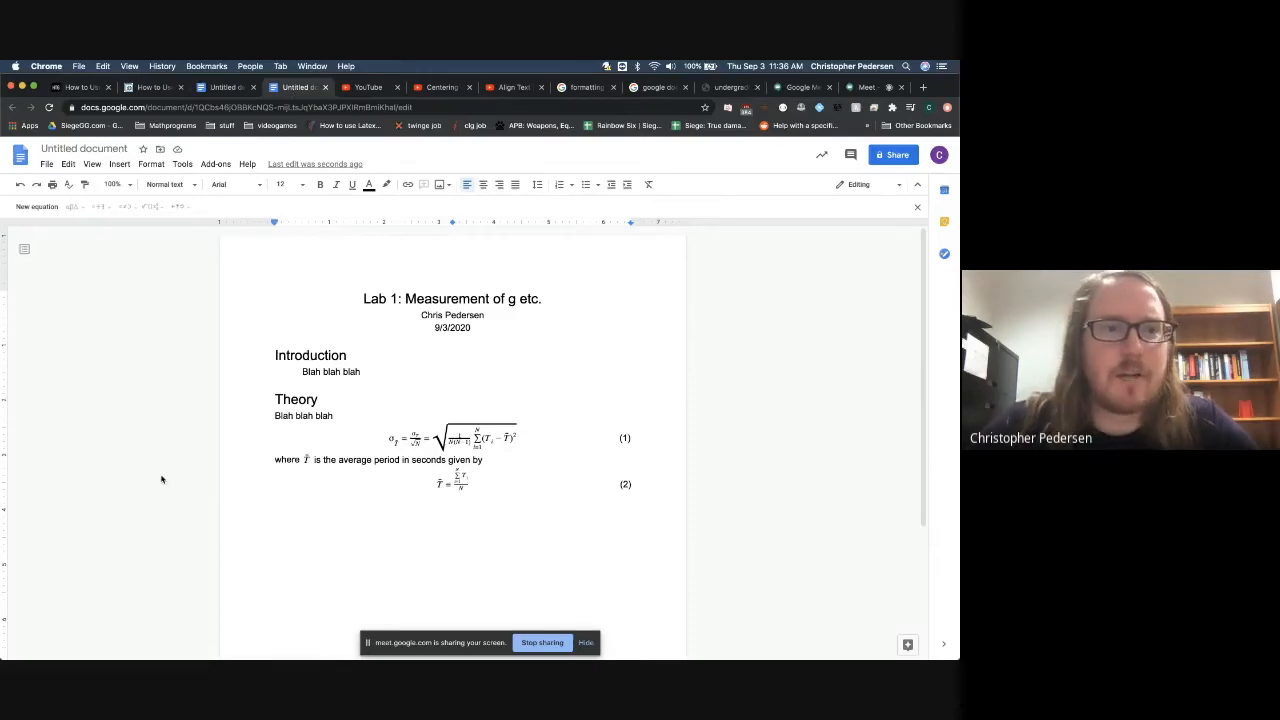
pyautogui.press('Return')
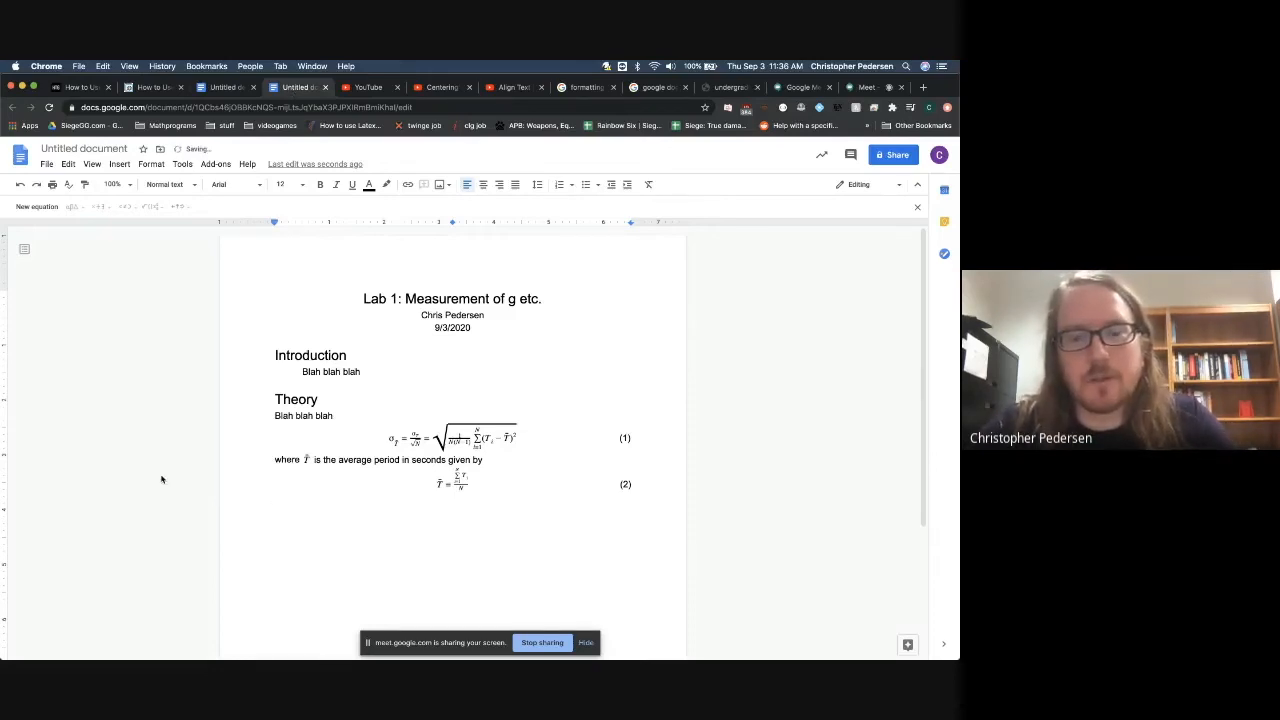
pyautogui.hotkey('ctrl', 'alt', 'i')
pyautogui.press('Escape')
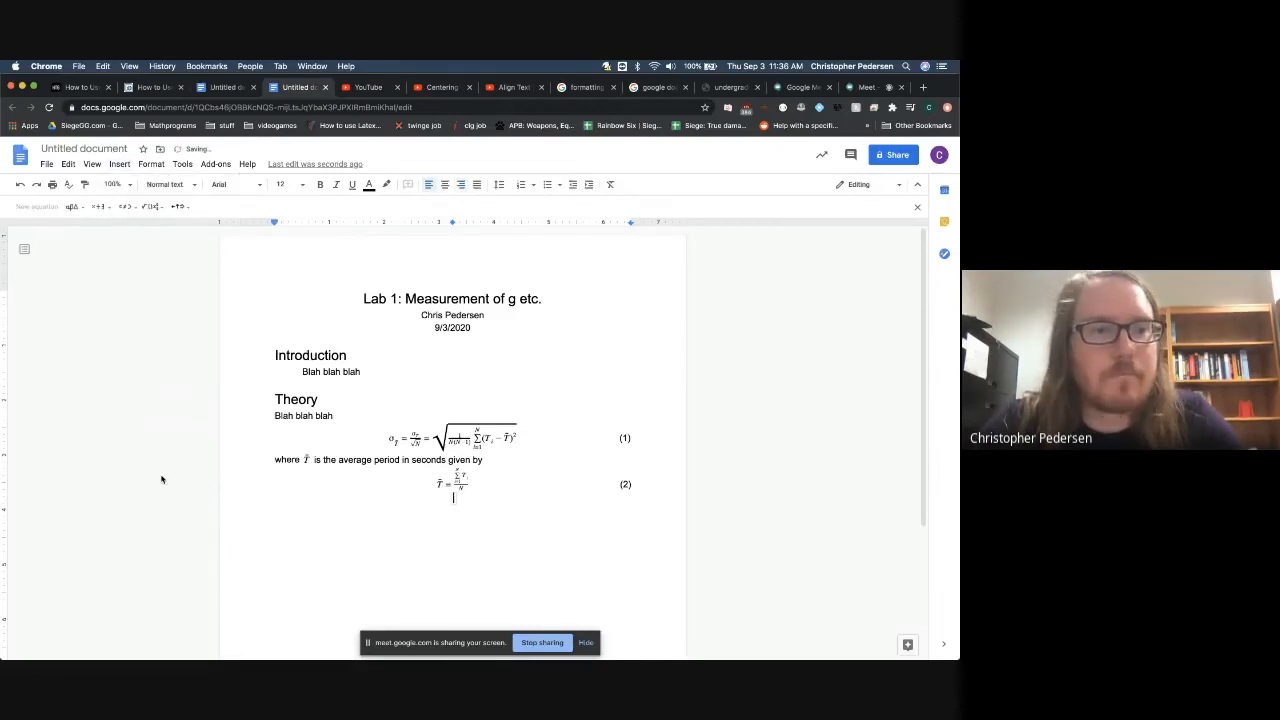
# Step: Examine the available equation symbols: Greek letters, miscellaneous operations, relations, and math operators
pyautogui.click(86, 209)
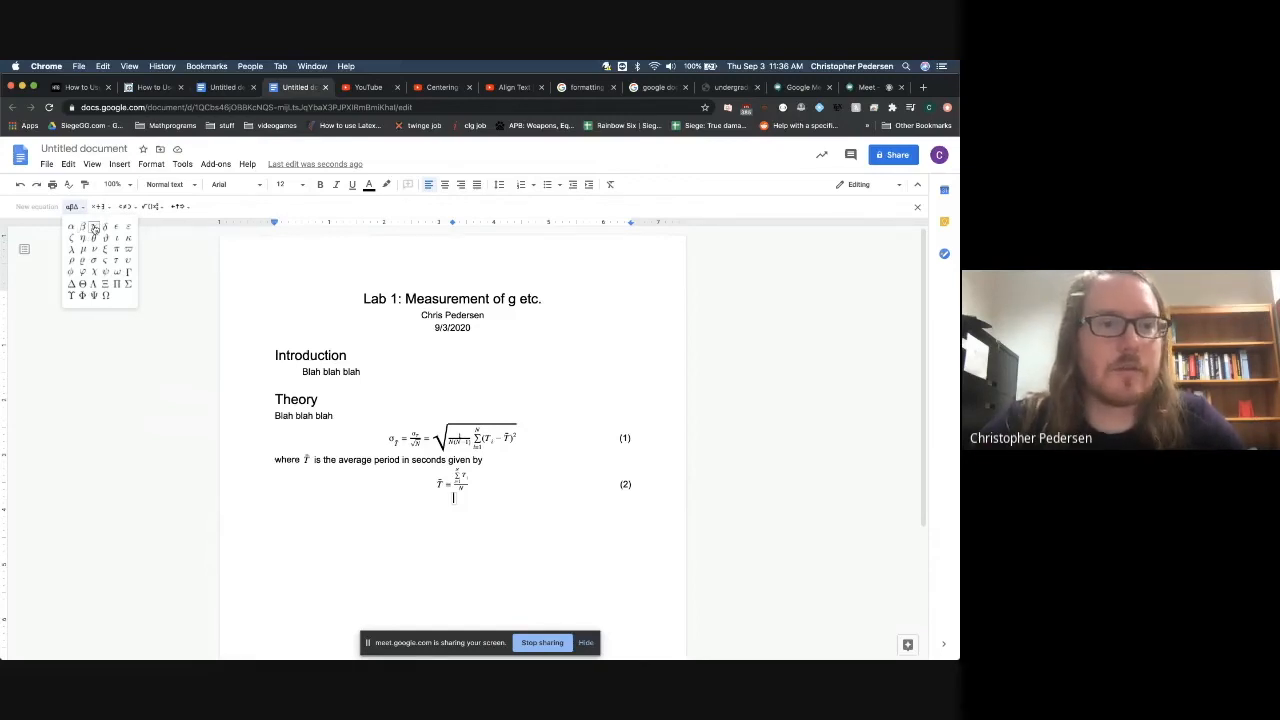
pyautogui.click(99, 206)
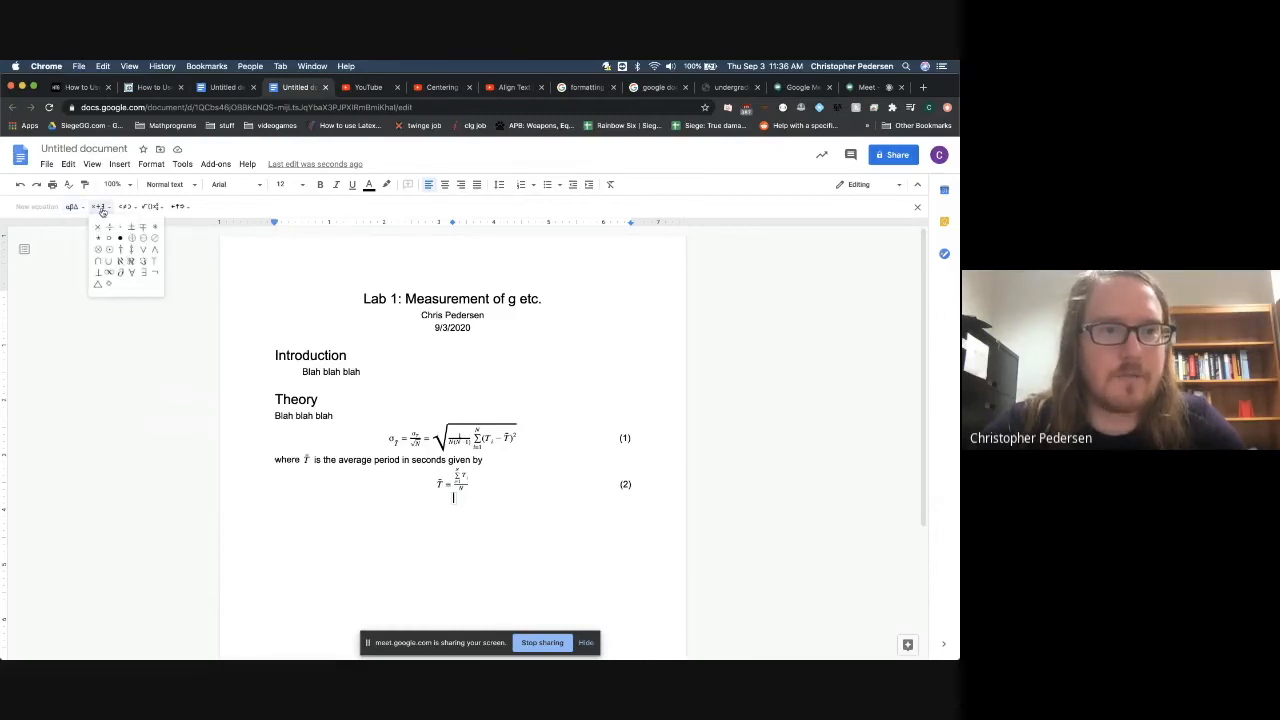
pyautogui.click(127, 206)
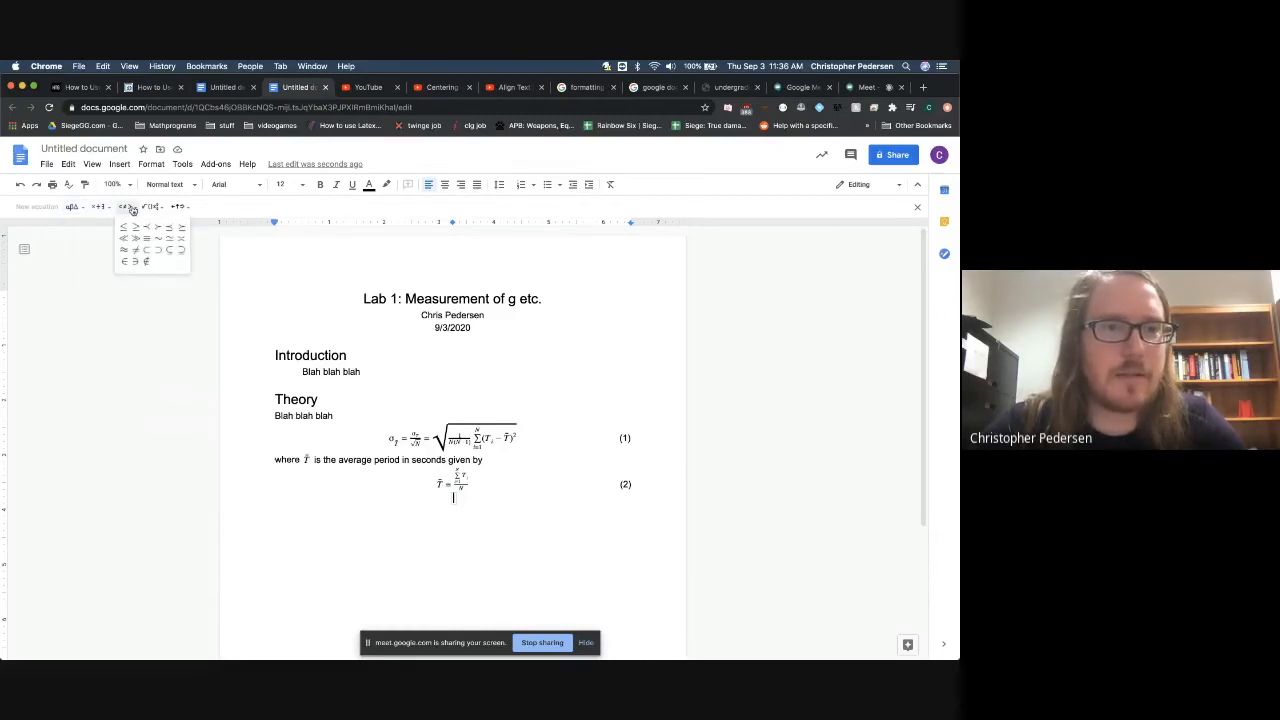
pyautogui.click(152, 206)
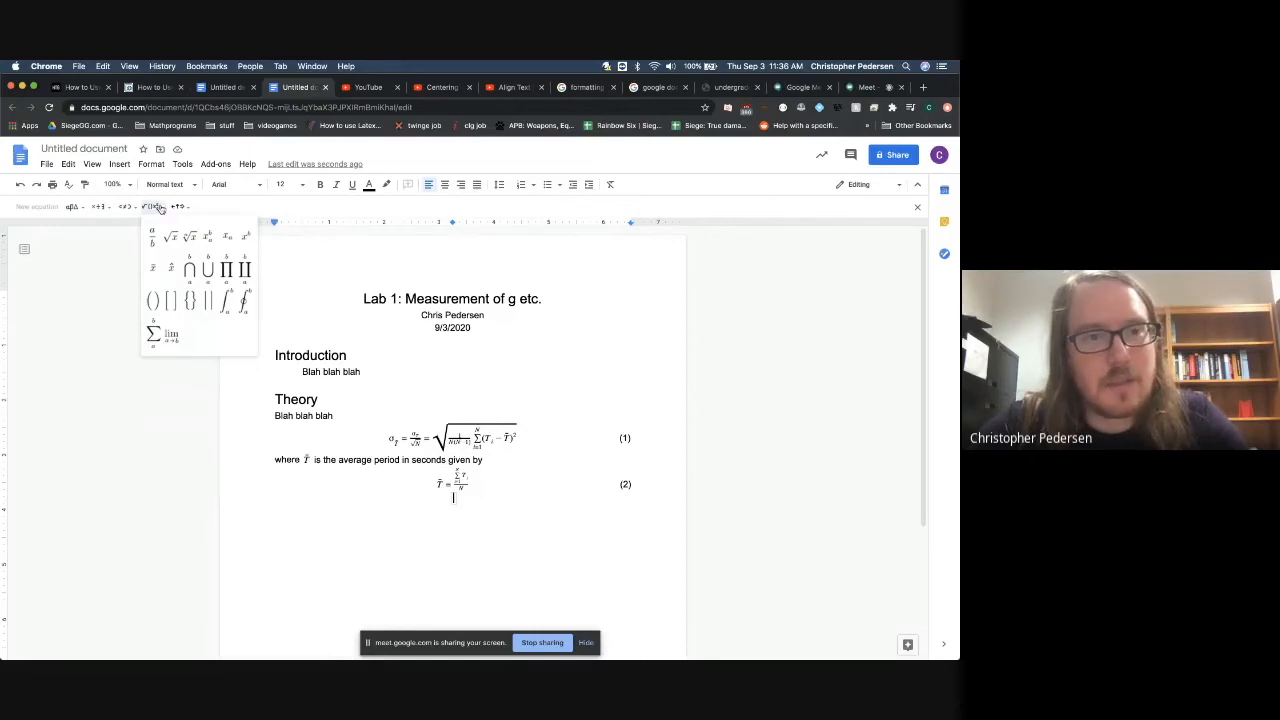
pyautogui.click(158, 206)
pyautogui.click(159, 206)
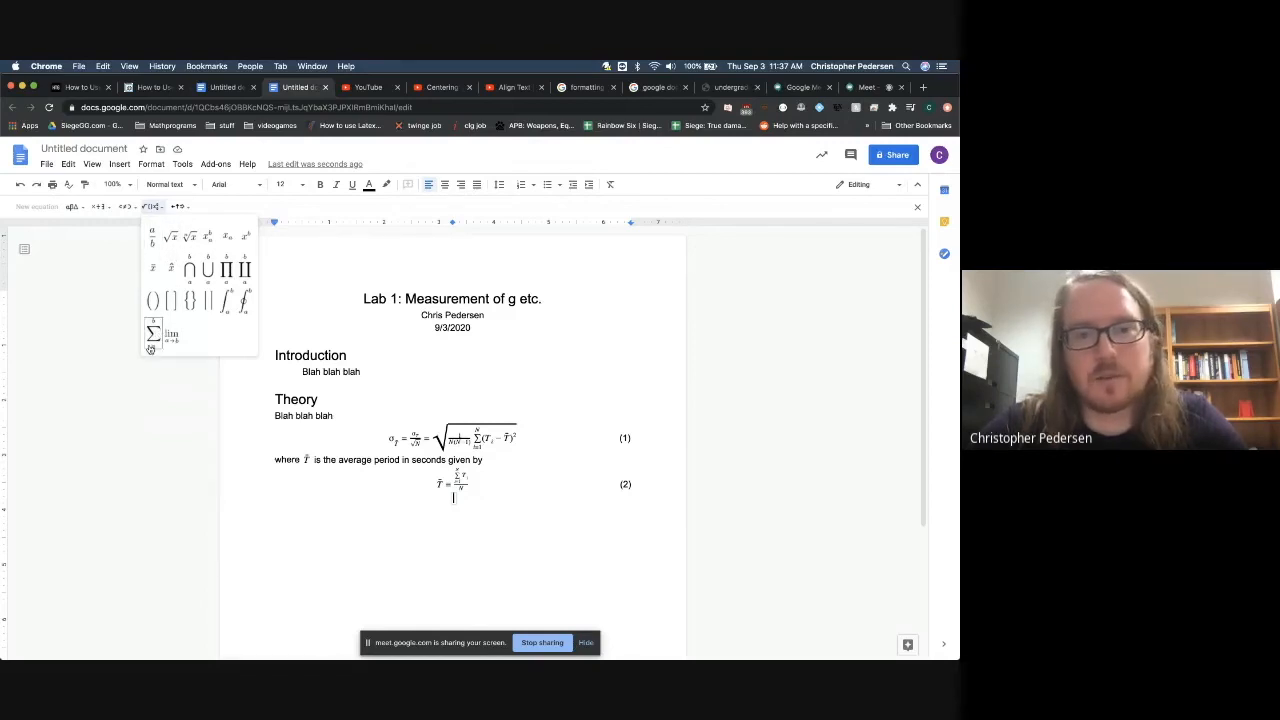
pyautogui.click(126, 207)
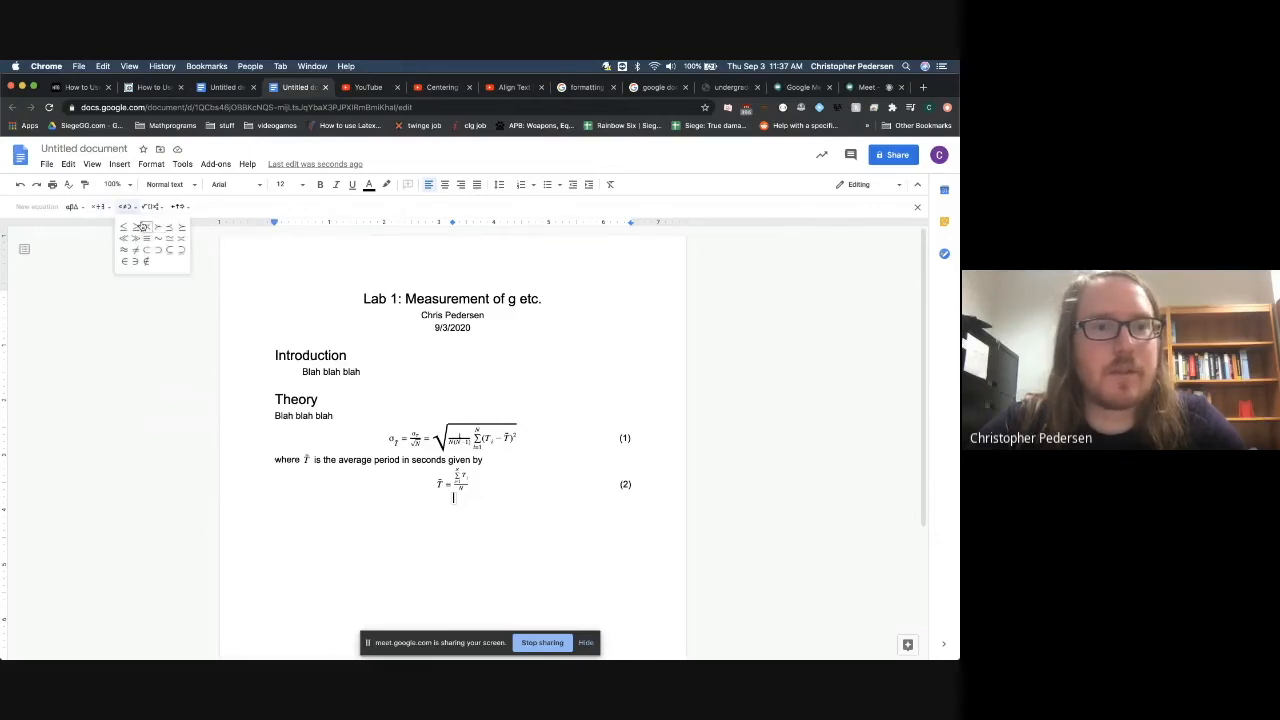
pyautogui.click(100, 206)
pyautogui.click(72, 206)
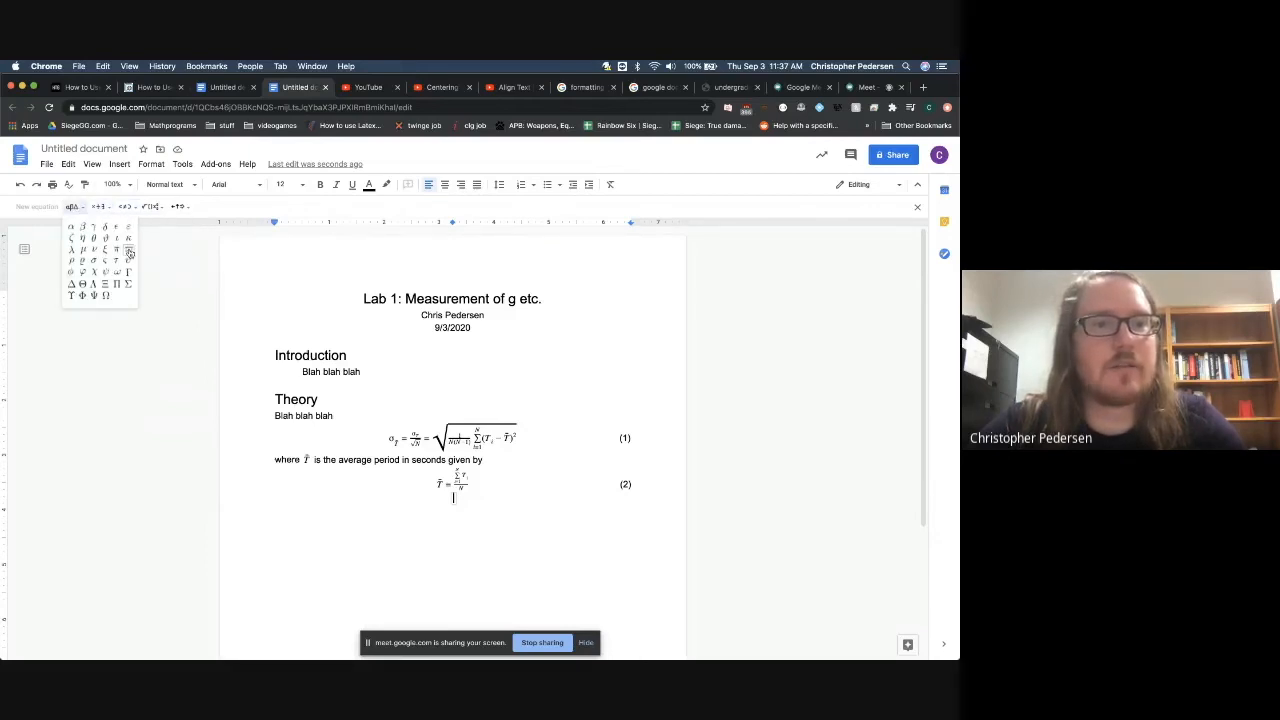
pyautogui.click(279, 204)
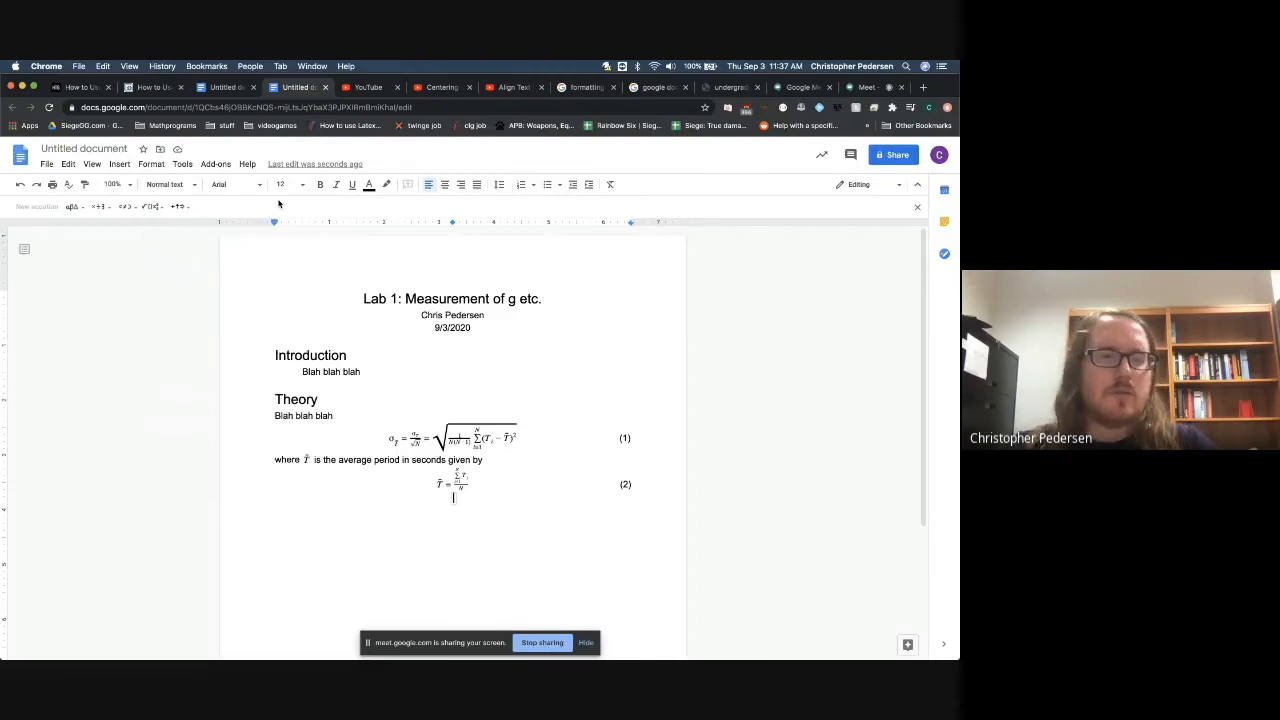
pyautogui.click(78, 207)
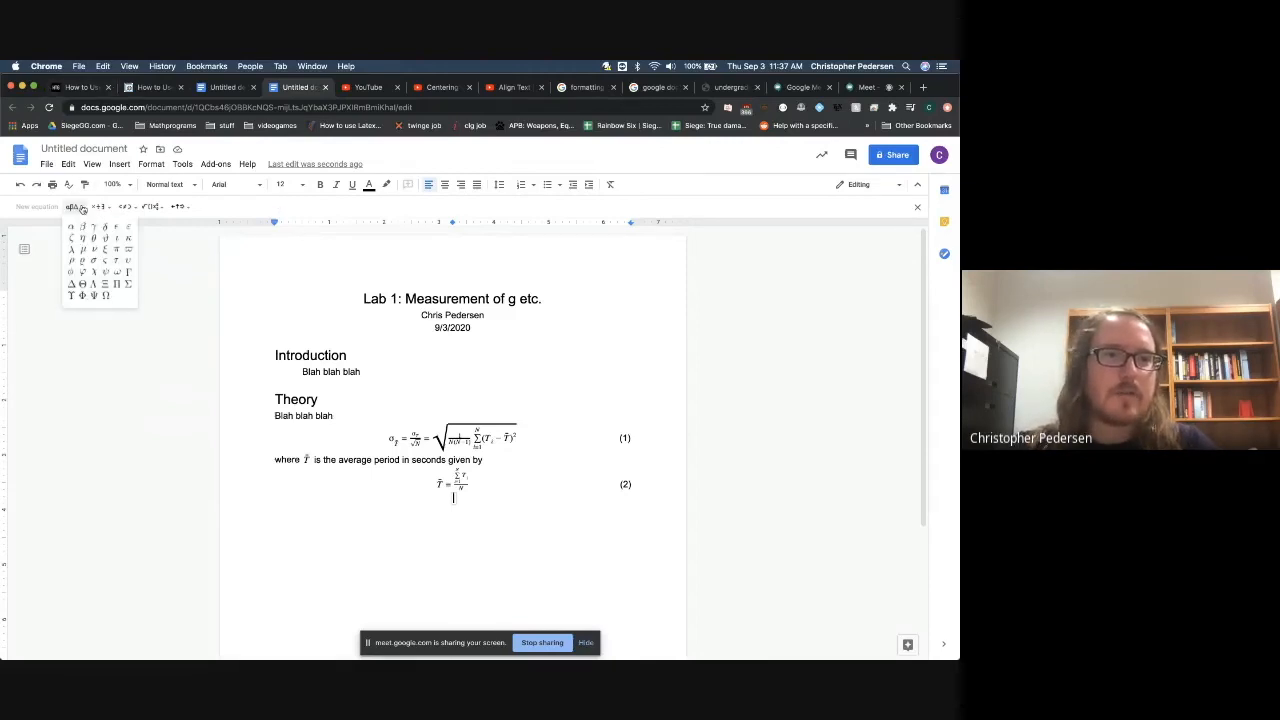
pyautogui.click(83, 208)
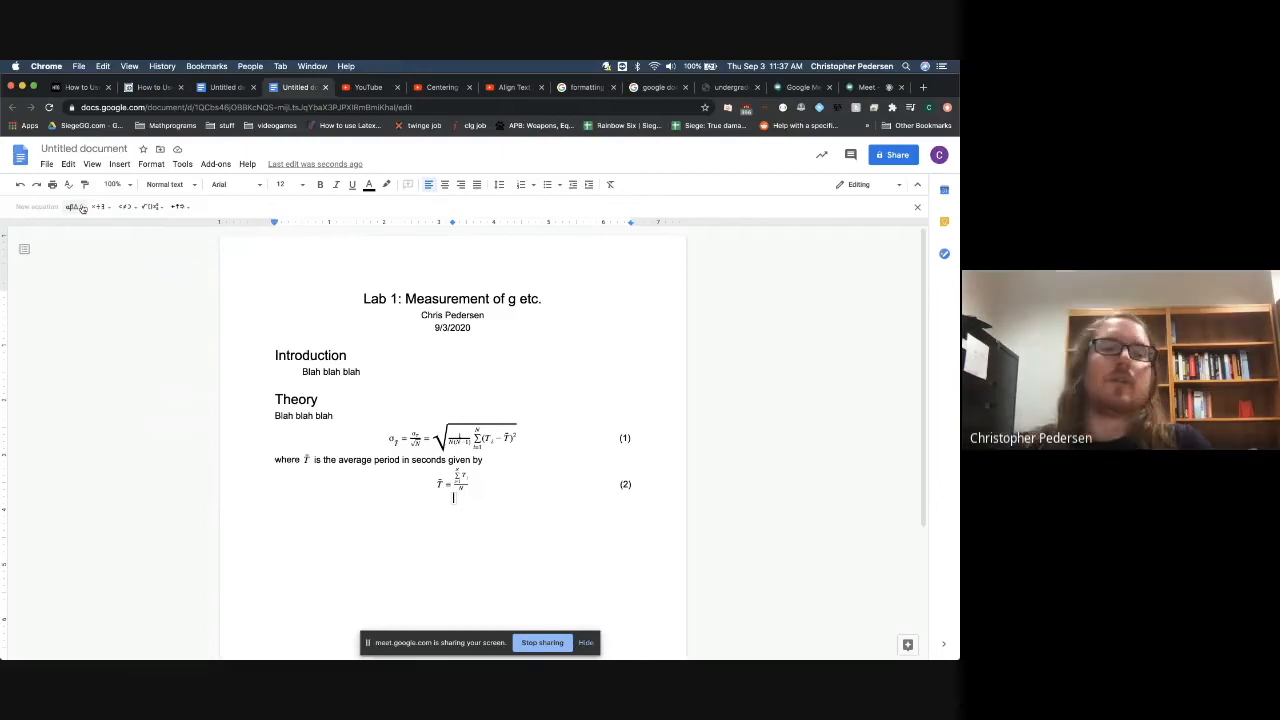
# Step: Switch to Microsoft Word and create a new blank document
pyautogui.press('super+Tab')
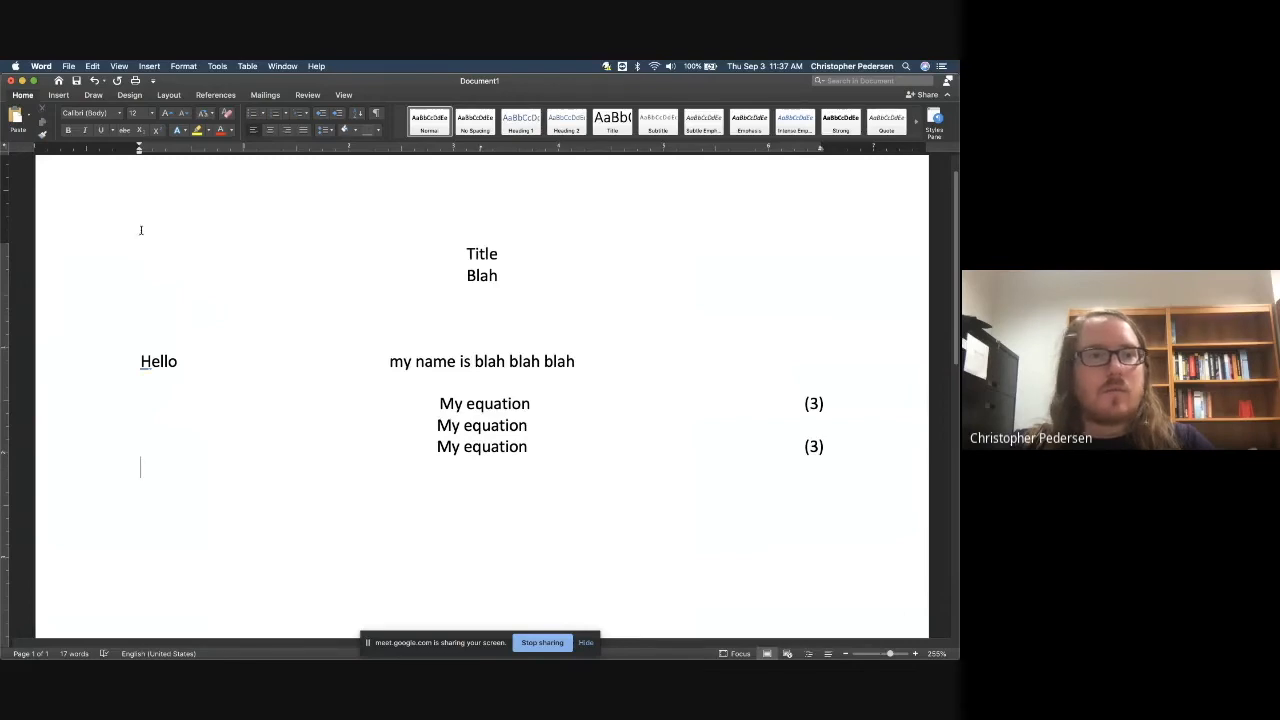
pyautogui.click(27, 96)
pyautogui.click(27, 96)
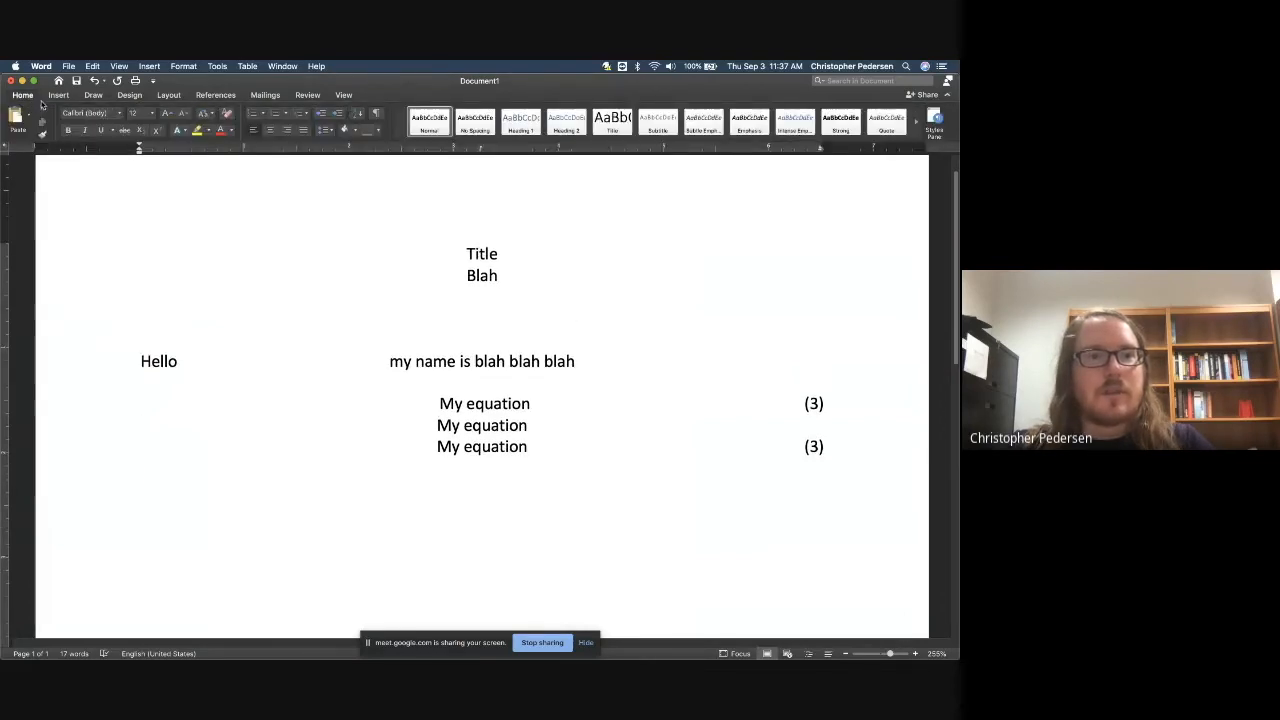
pyautogui.click(68, 66)
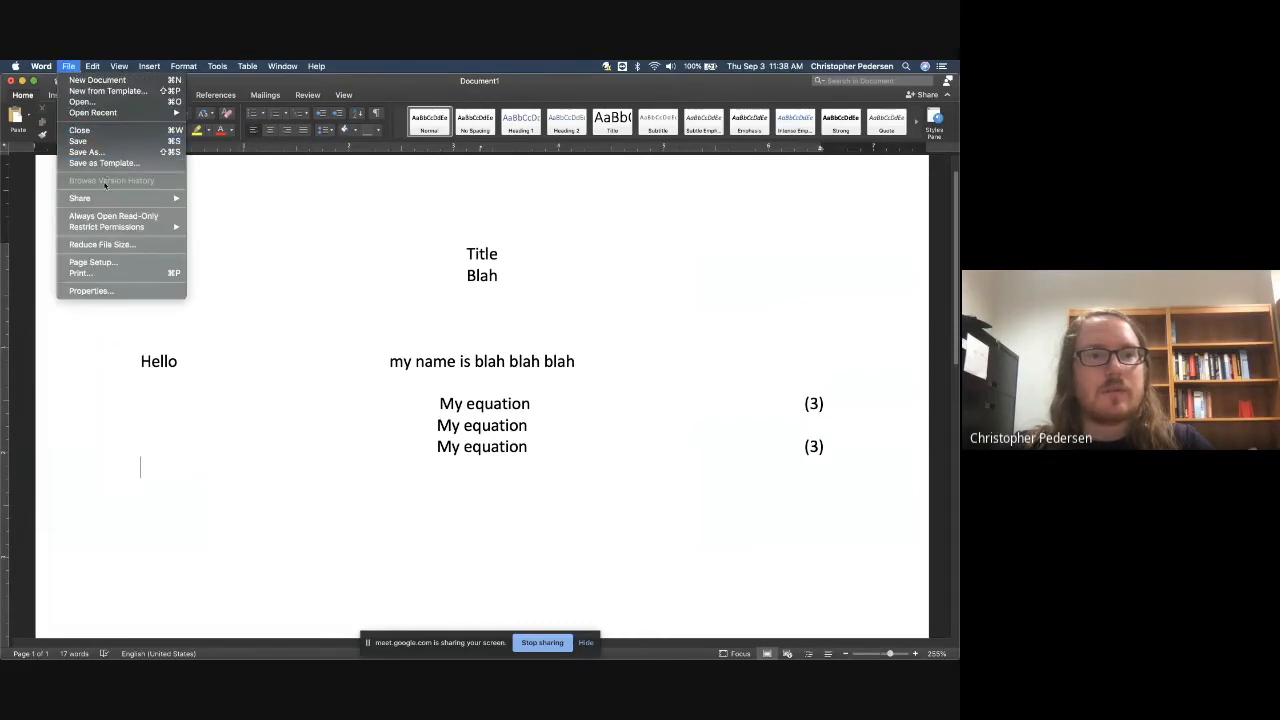
pyautogui.click(148, 82)
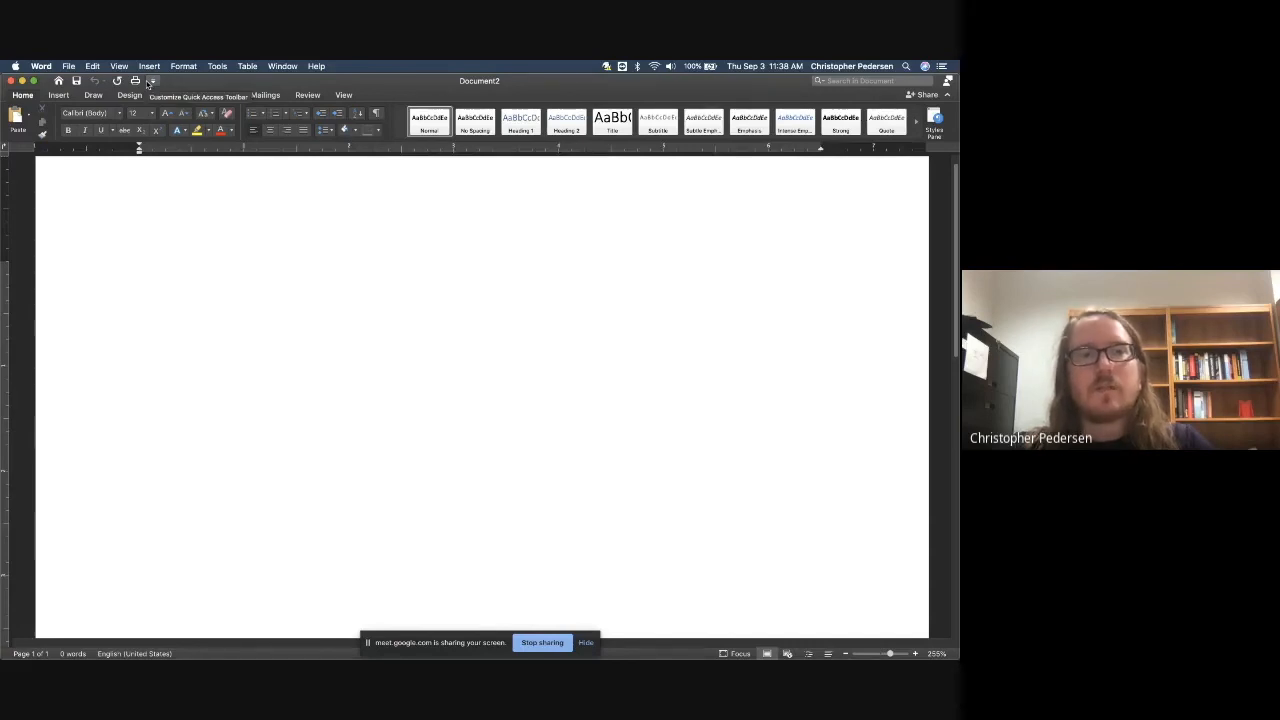
pyautogui.click(428, 149)
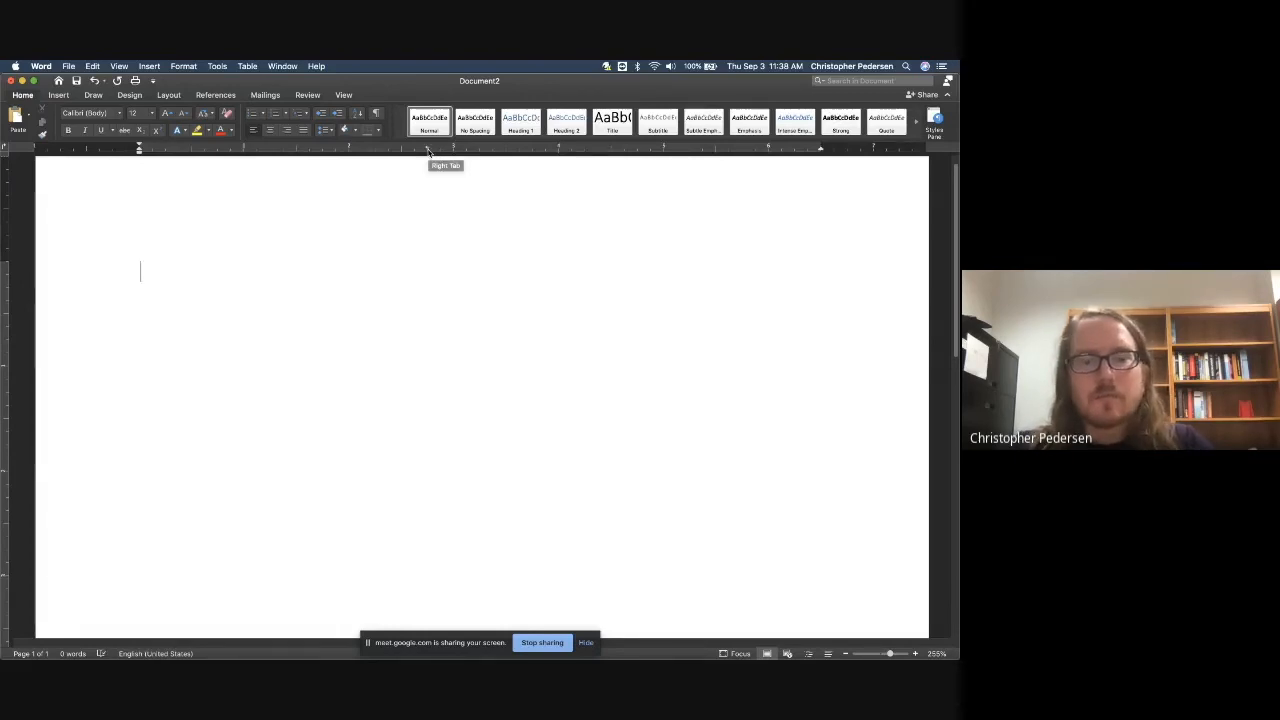
pyautogui.press('super+z')
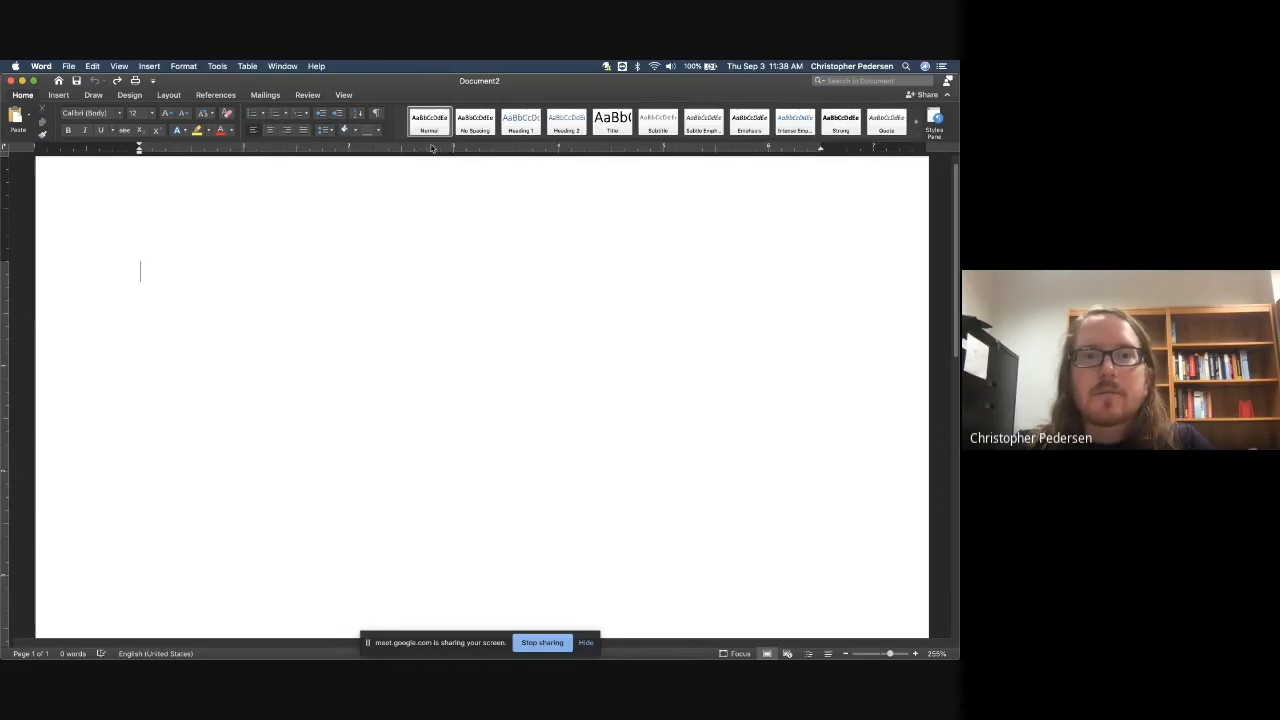
pyautogui.click(434, 148)
pyautogui.doubleClick(434, 148)
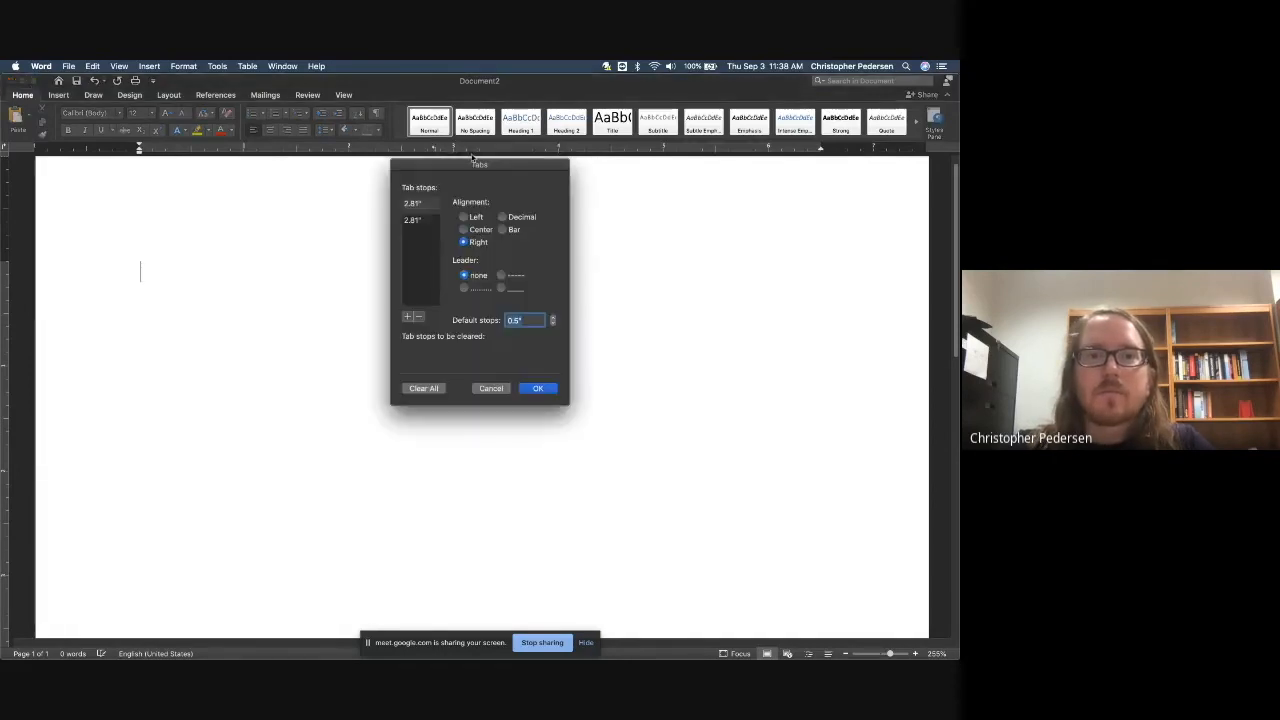
pyautogui.click(491, 388)
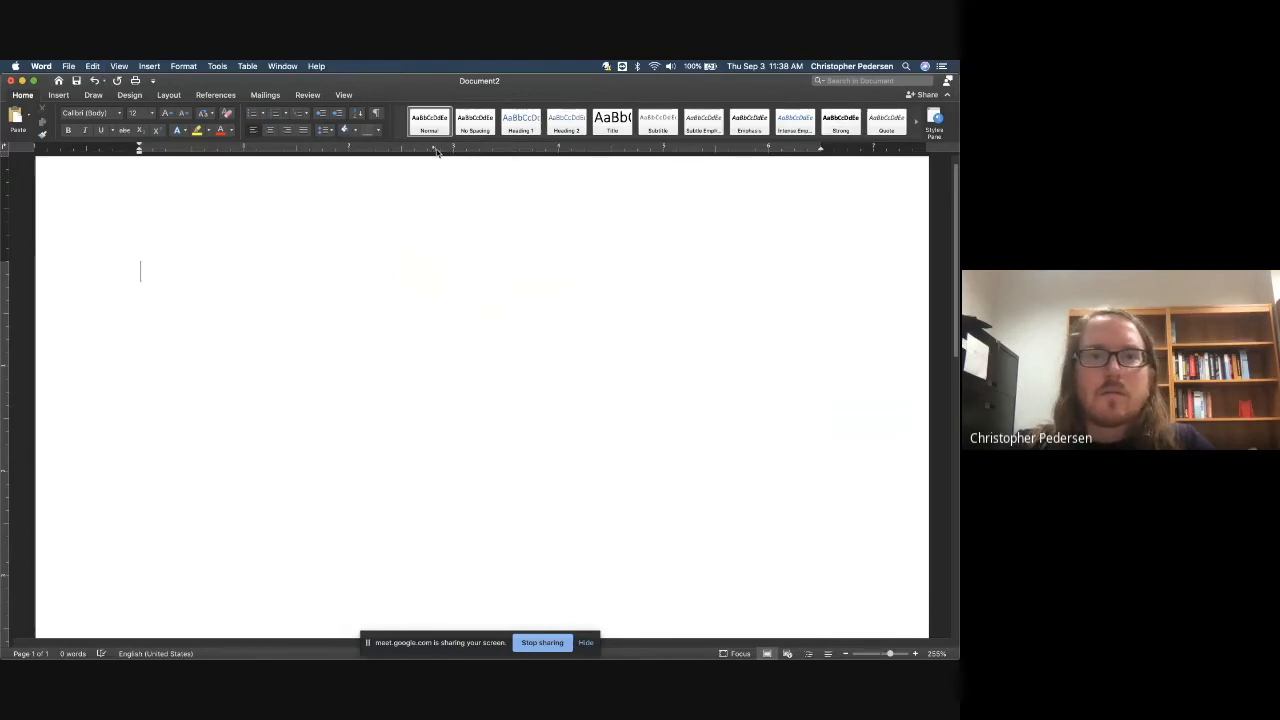
pyautogui.press('super+z')
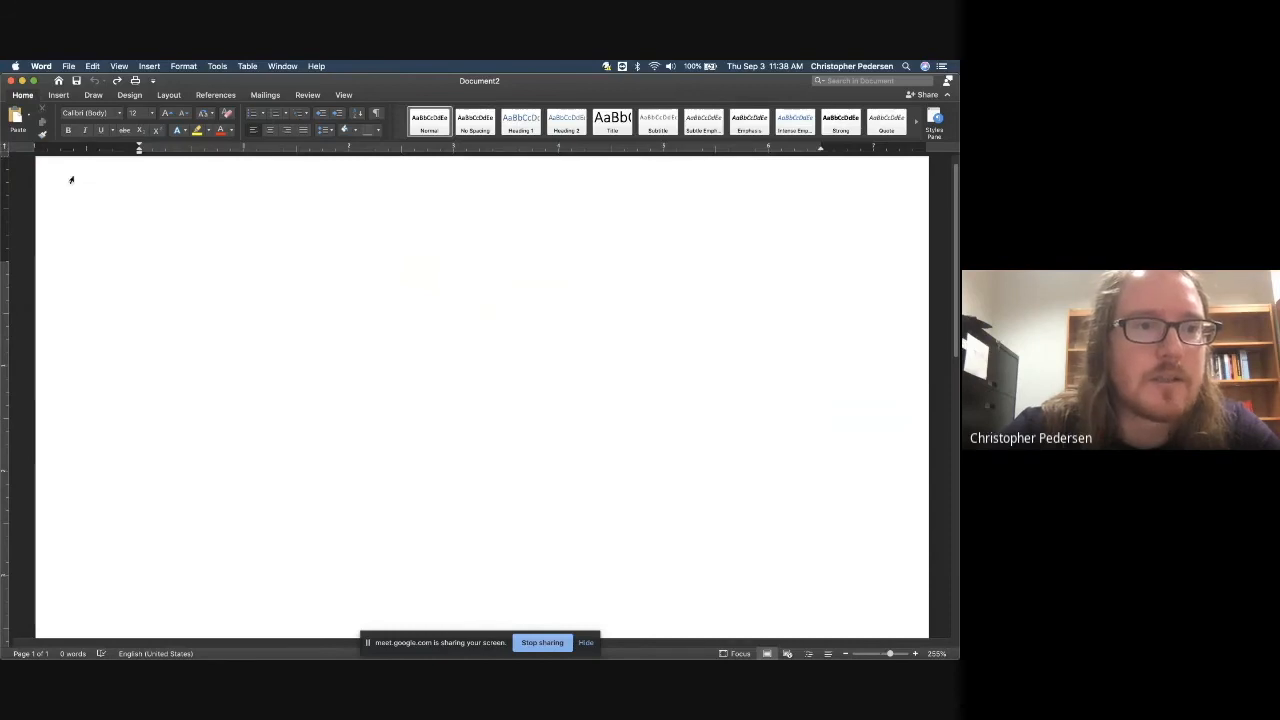
# Step: Set a center tab stop midway across the text width and a right tab stop at the right margin
pyautogui.click(468, 150)
pyautogui.moveTo(468, 150); pyautogui.dragTo(481, 148)
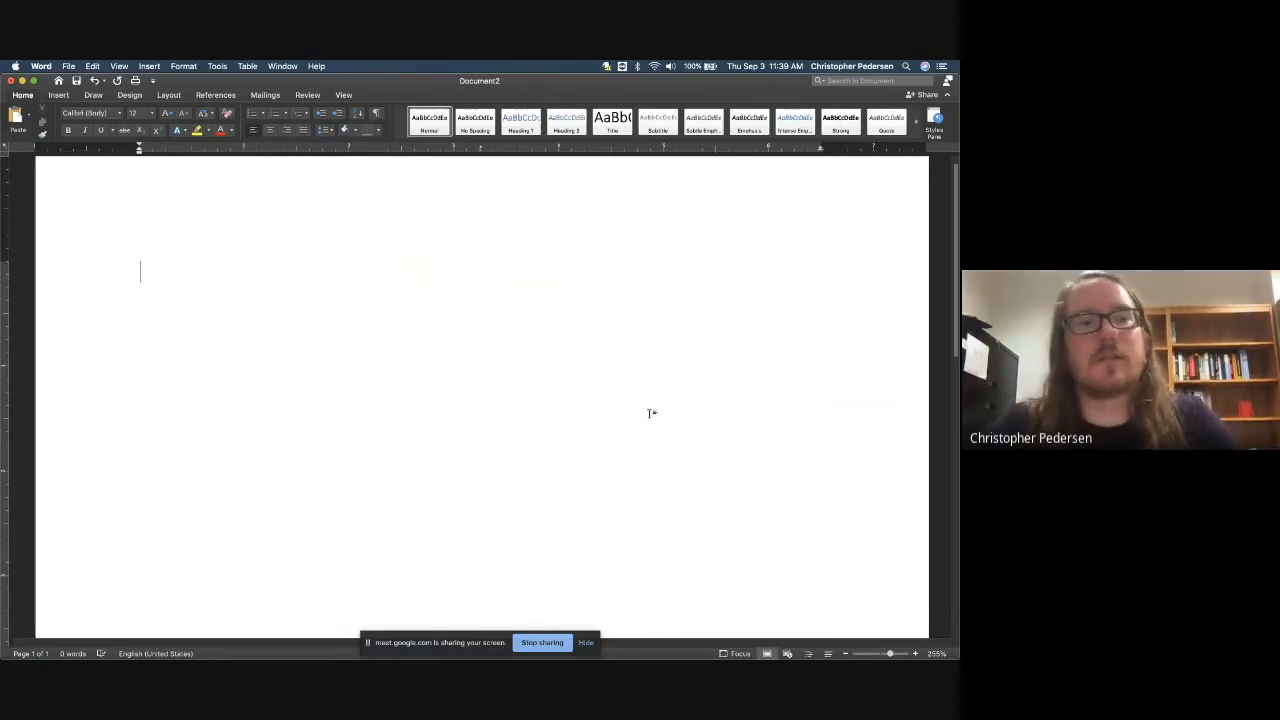
# Step: Try center and right alignment on the empty first line, and return it to left alignment
pyautogui.press('super+e')
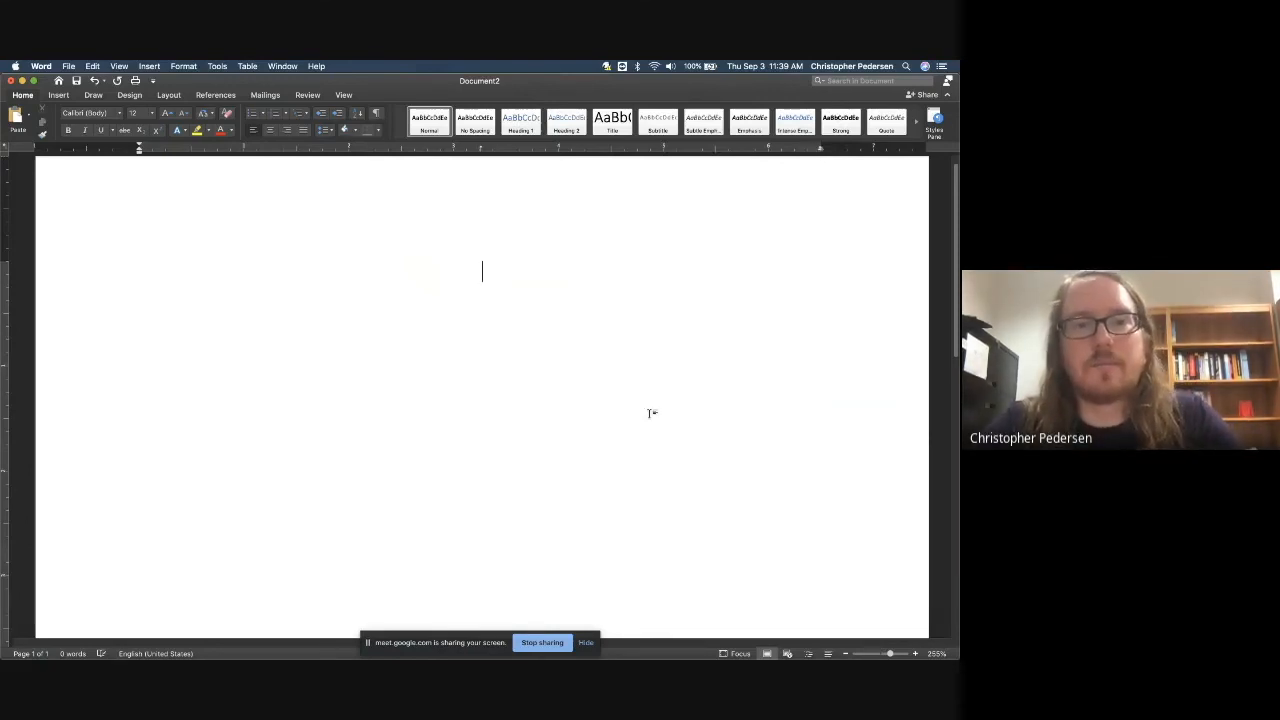
pyautogui.press('super+r')
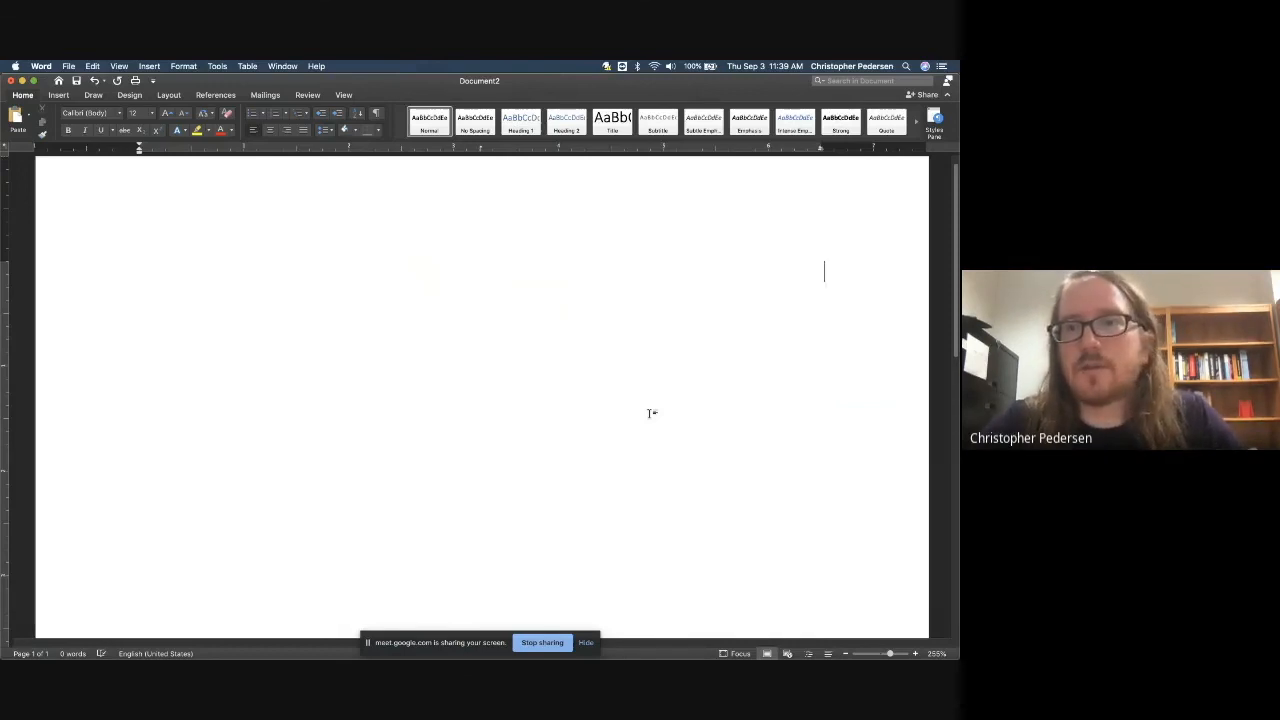
pyautogui.press('super+l')
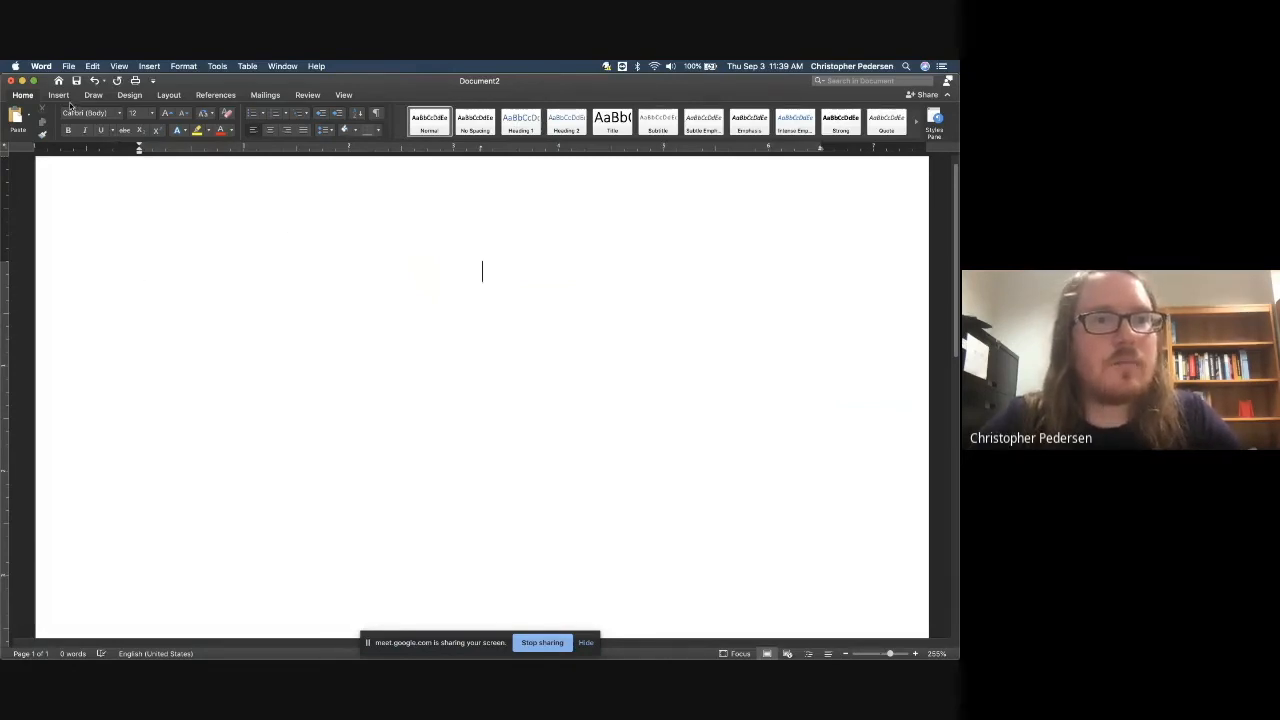
pyautogui.press('super+r')
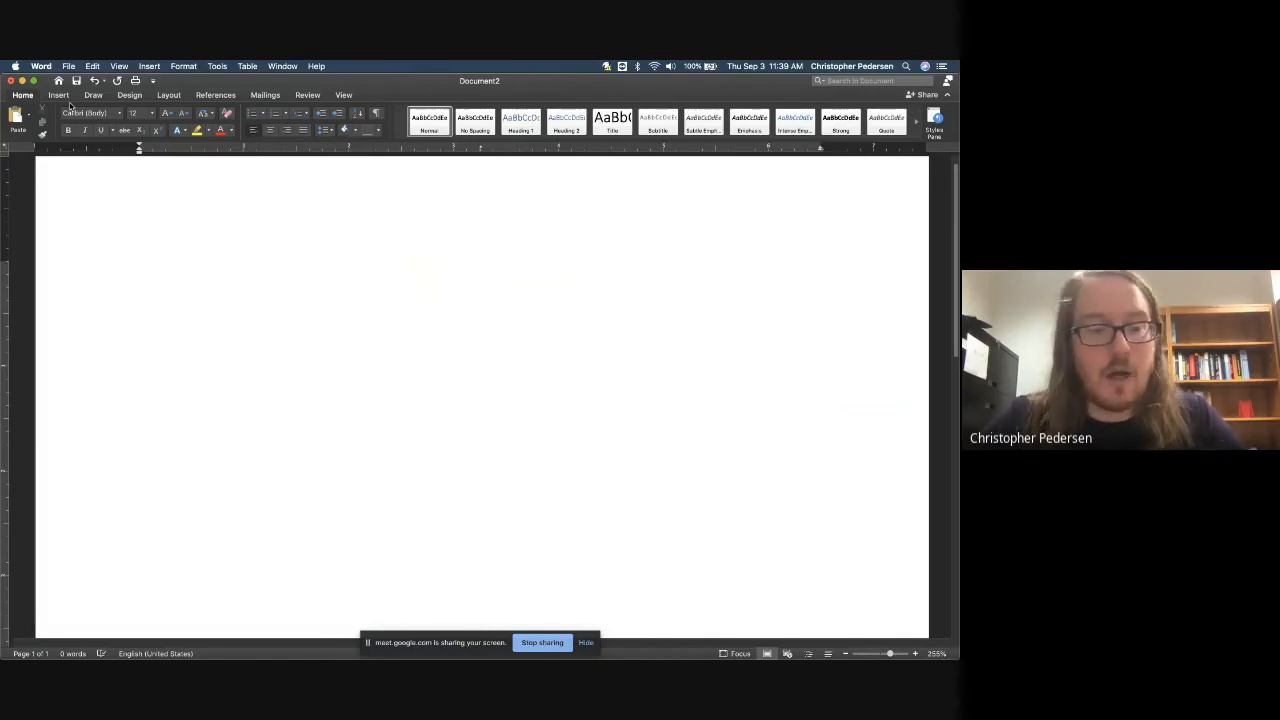
pyautogui.press('super+z')
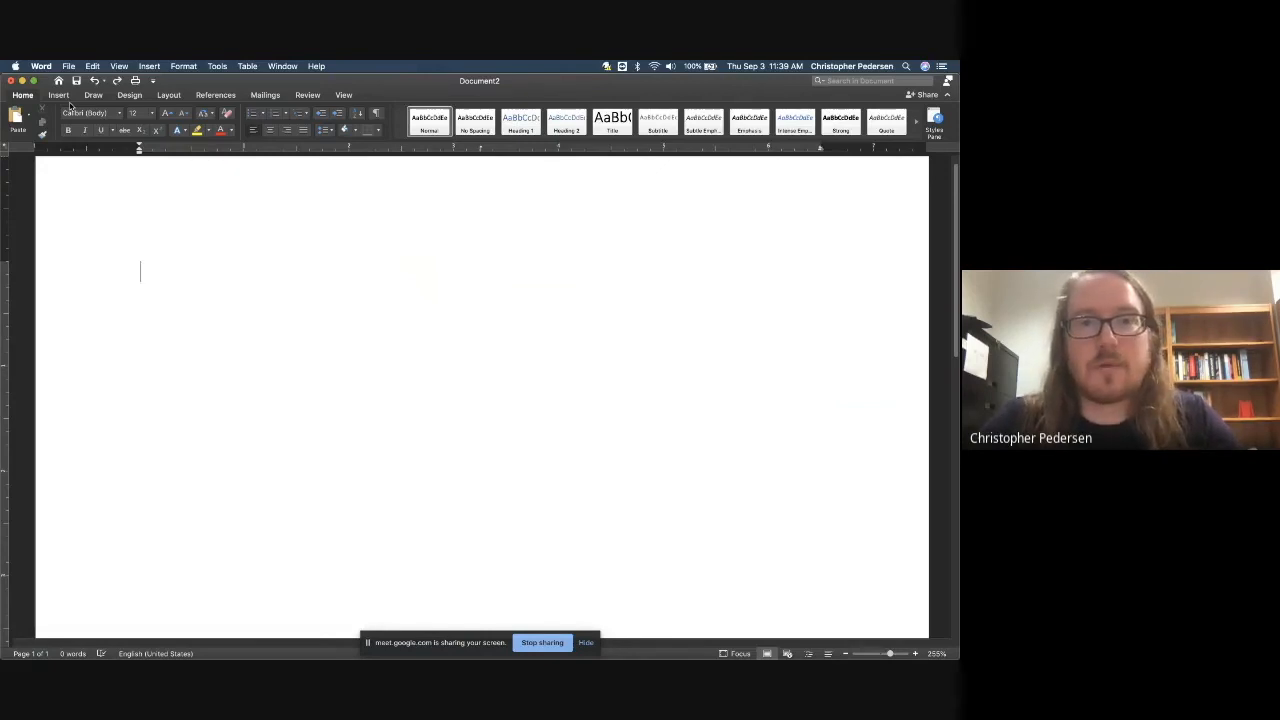
# Step: Insert an empty equation on the first line of the document
pyautogui.click(60, 96)
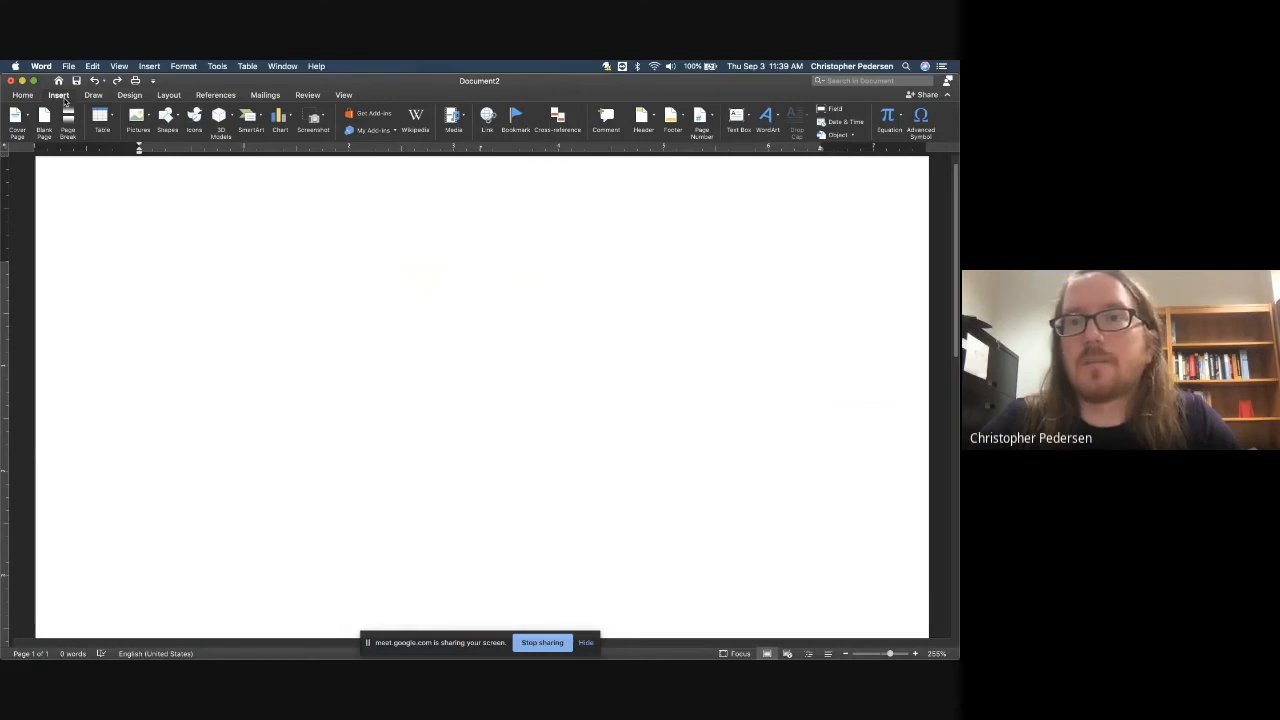
pyautogui.click(887, 119)
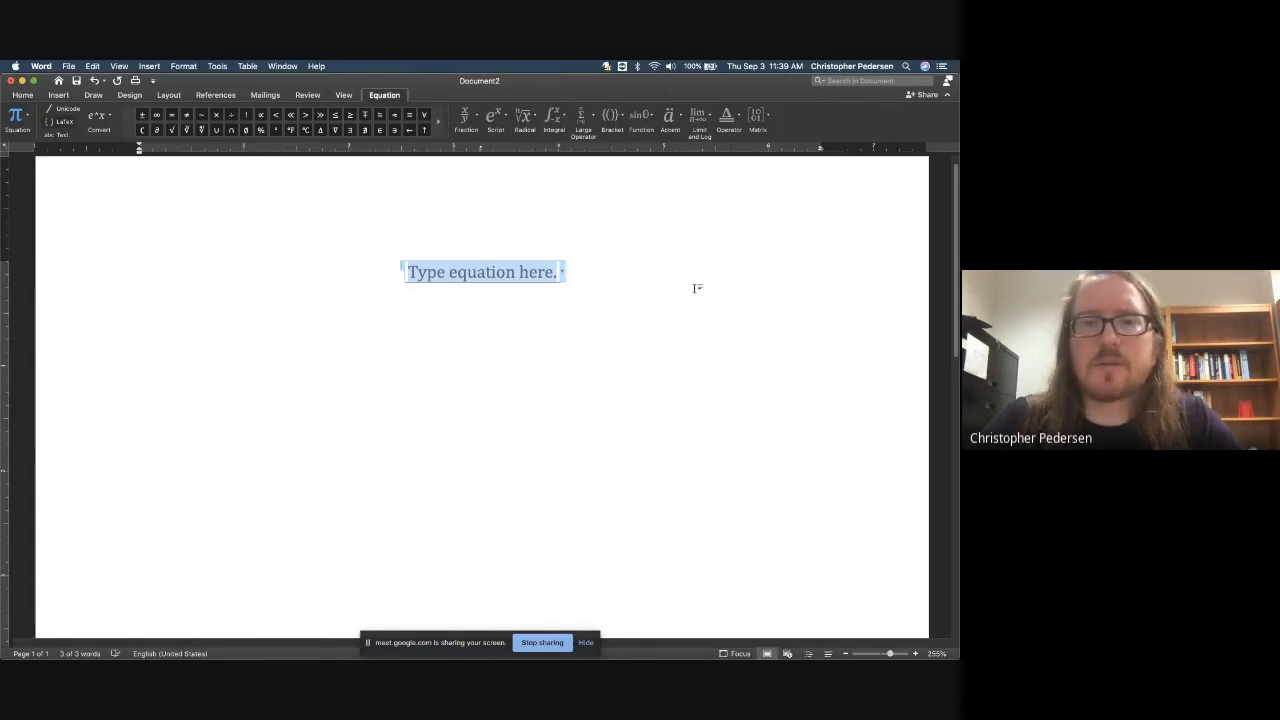
pyautogui.press('BackSpace')
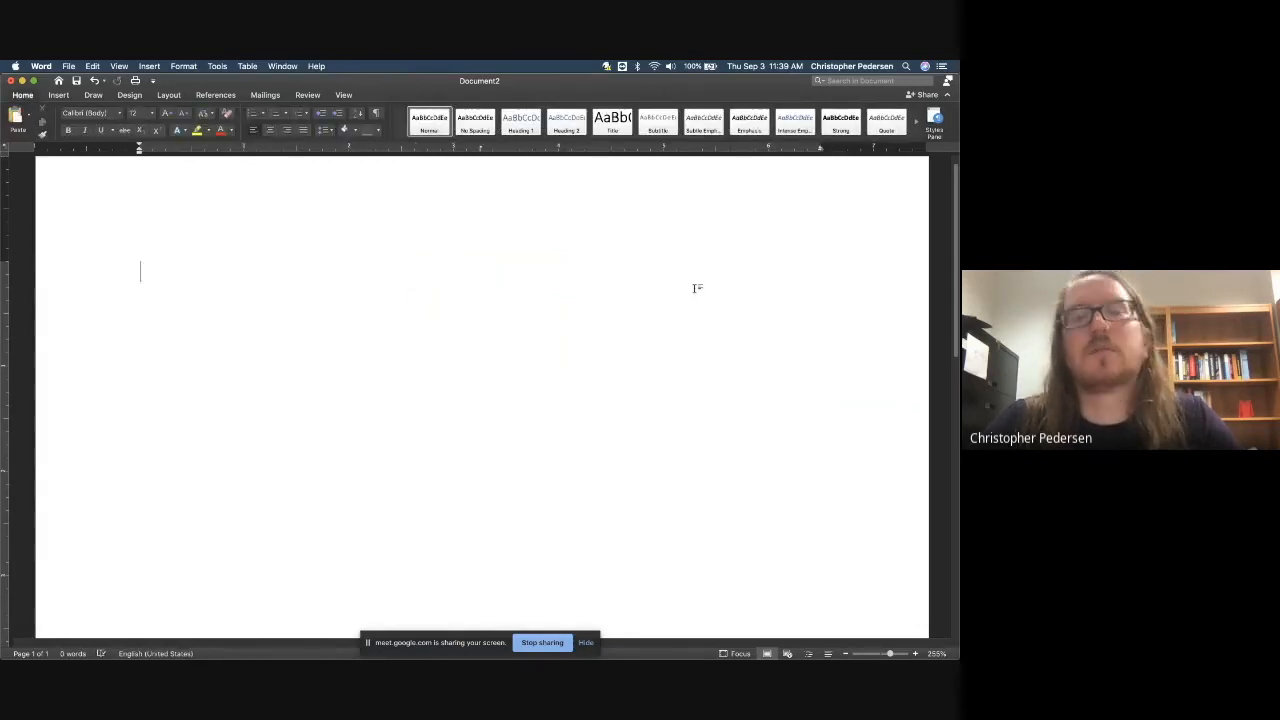
pyautogui.hotkey('ctrl', '=')
pyautogui.press('super+z')
pyautogui.press('super+z')
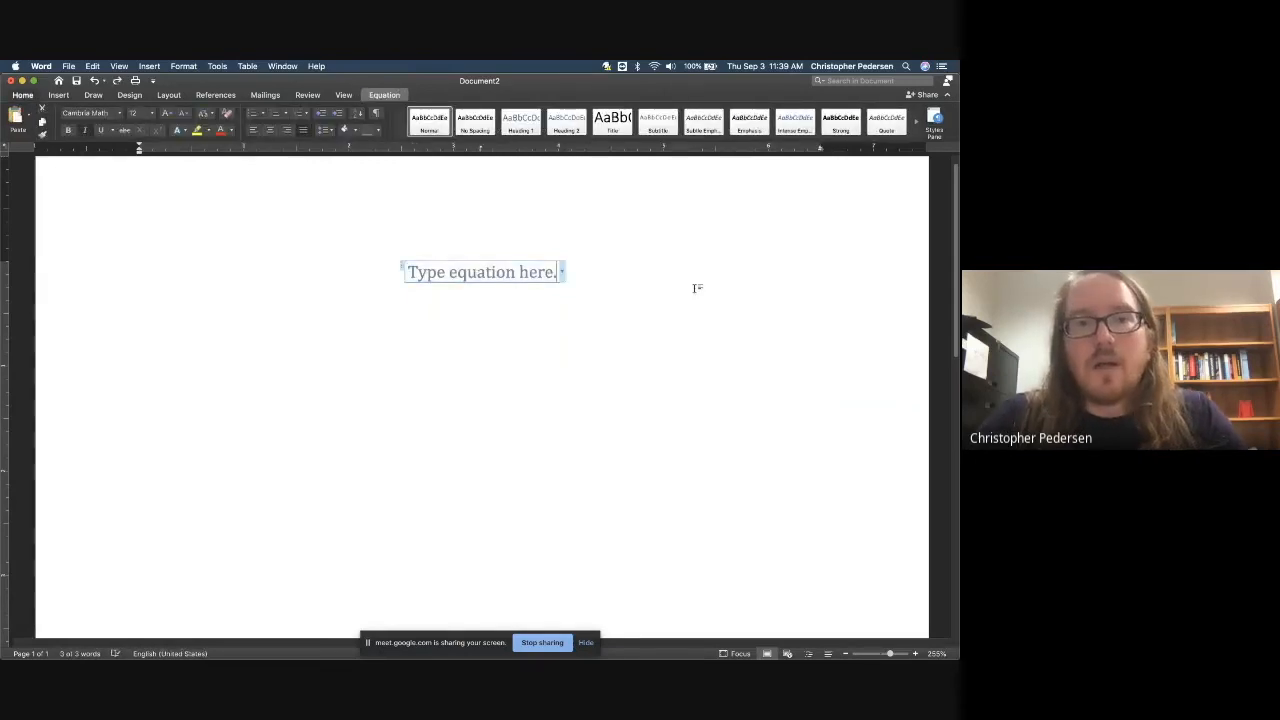
pyautogui.press('super+y')
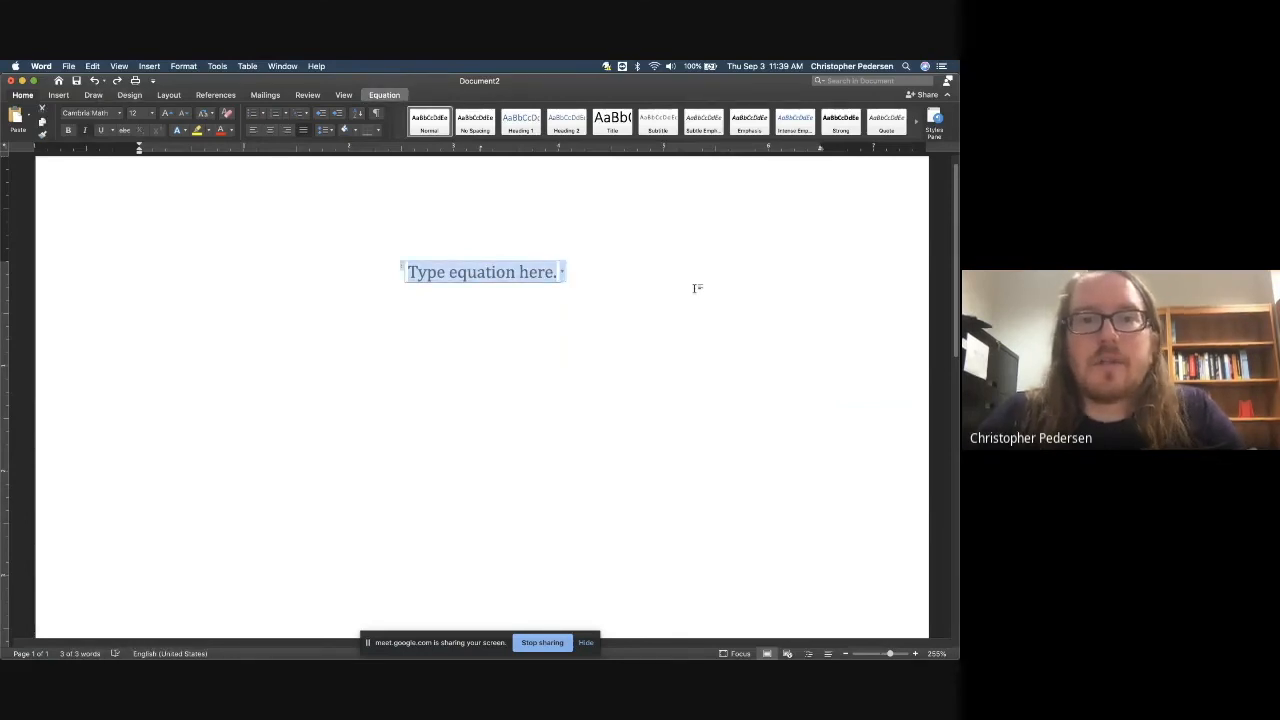
# Step: Try to enter a sigma symbol in the equation with the command \sigma, and clear the entry
pyautogui.write('\\sigma')
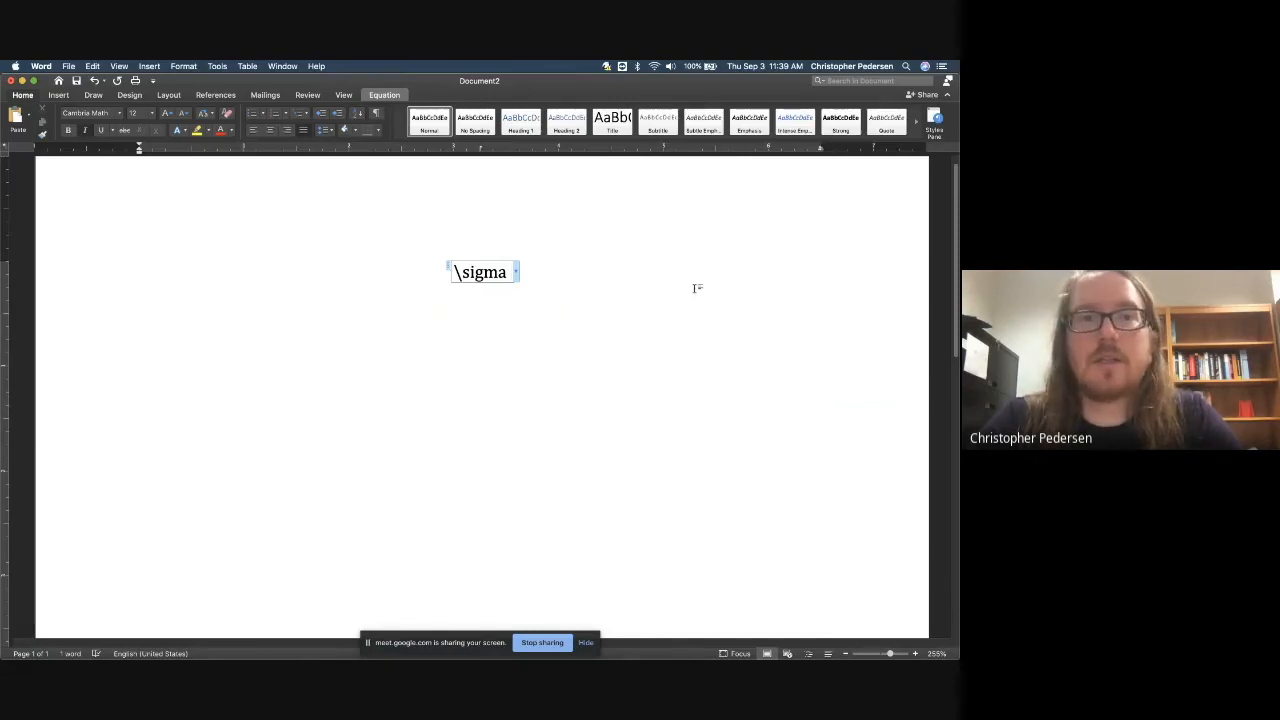
pyautogui.press('BackSpace')
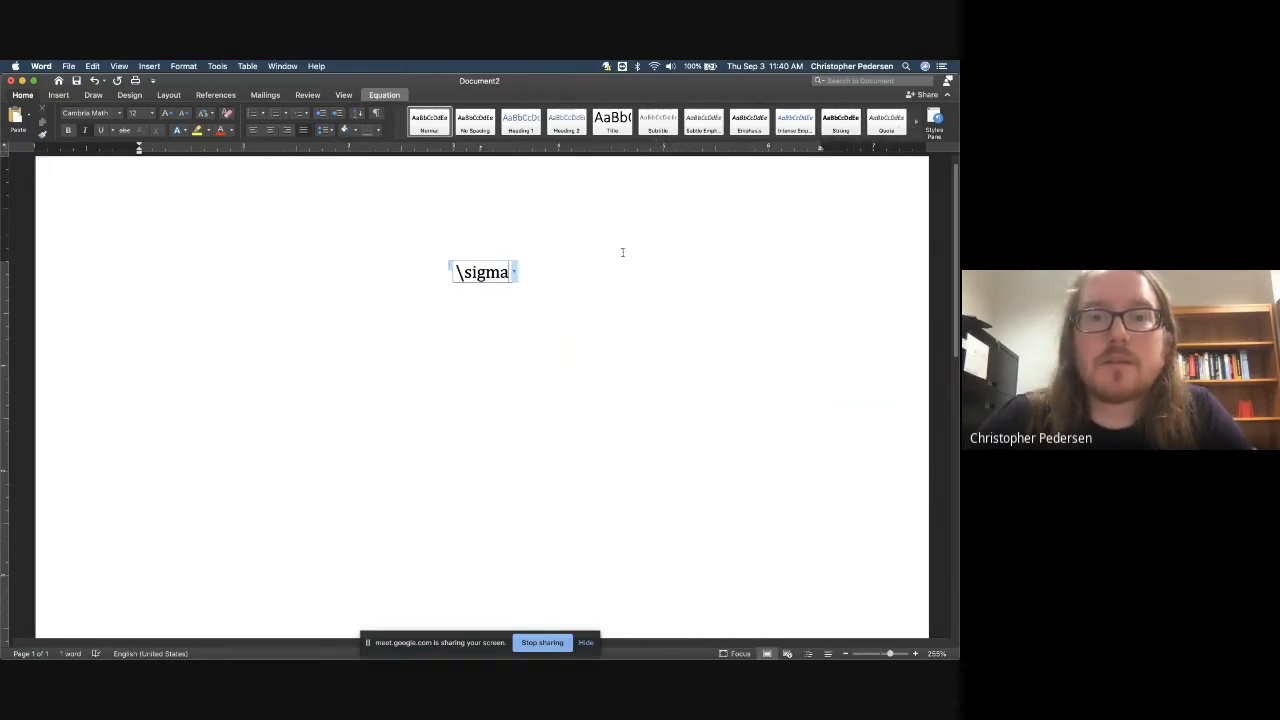
pyautogui.press('BackSpace')
pyautogui.press('BackSpace')
pyautogui.press('BackSpace')
pyautogui.press('BackSpace')
pyautogui.press('BackSpace')
pyautogui.press('BackSpace')
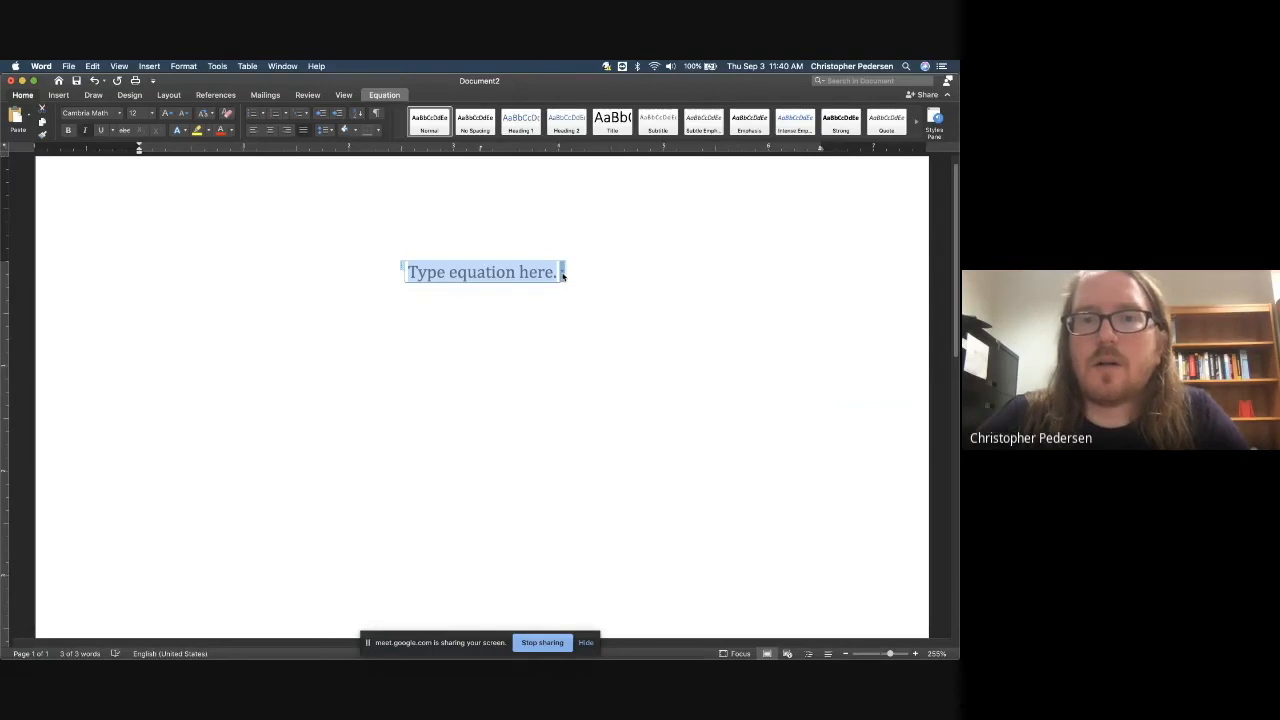
pyautogui.rightClick(562, 276)
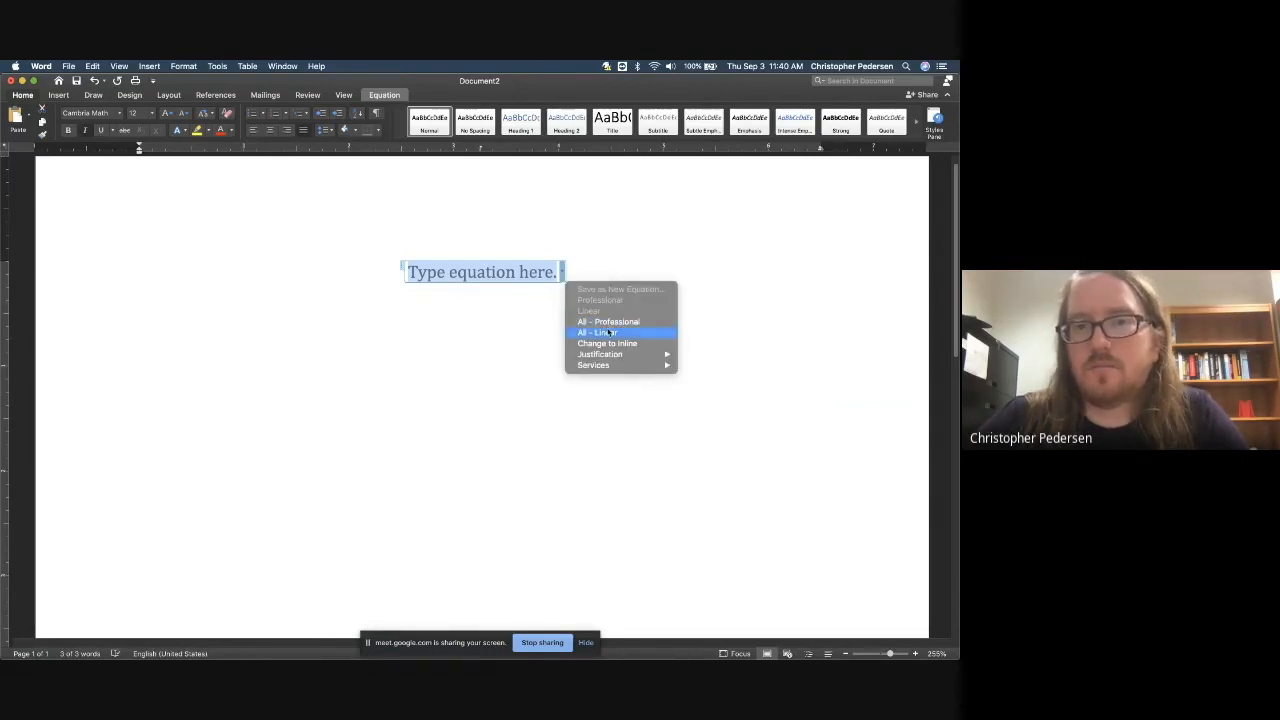
pyautogui.moveTo(614, 359)
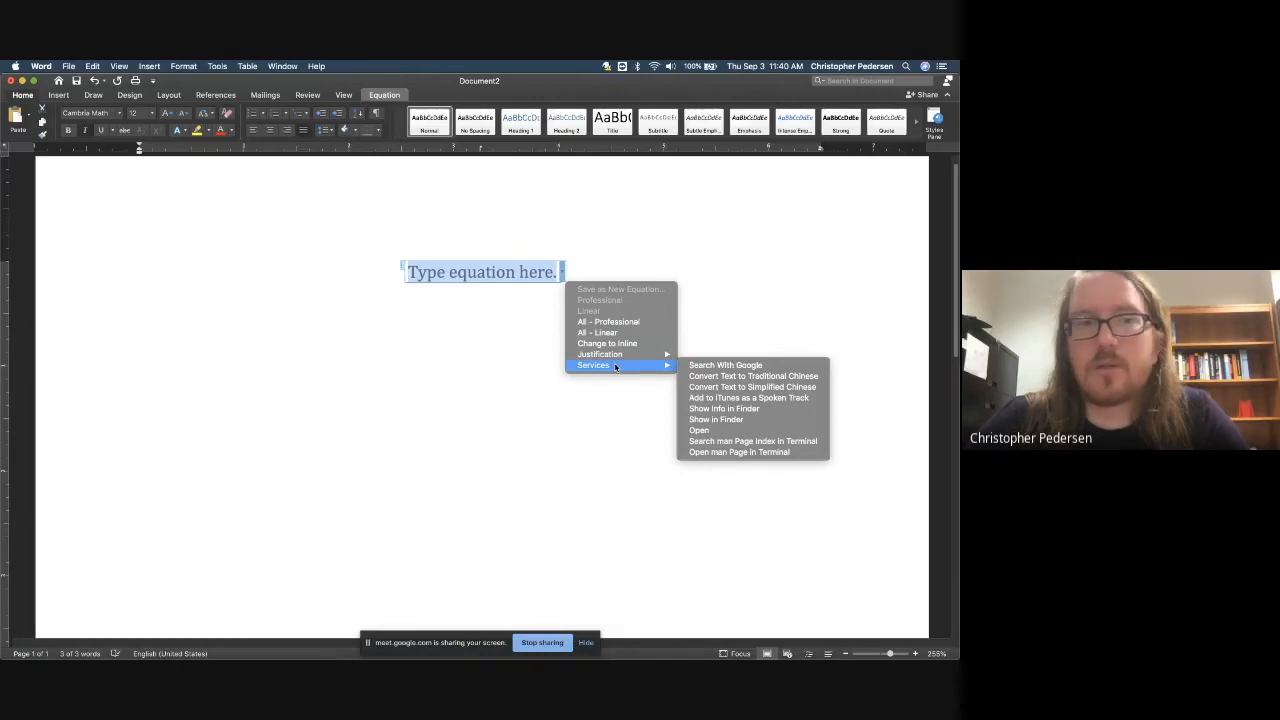
pyautogui.click(518, 285)
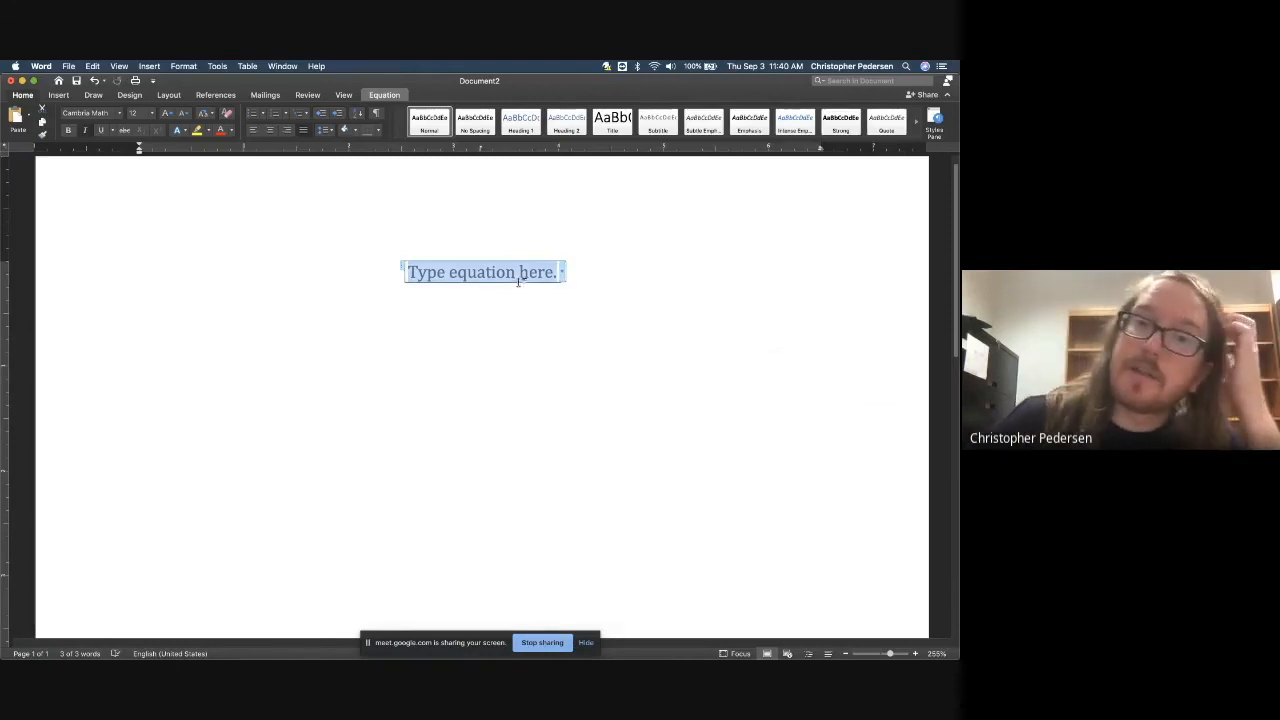